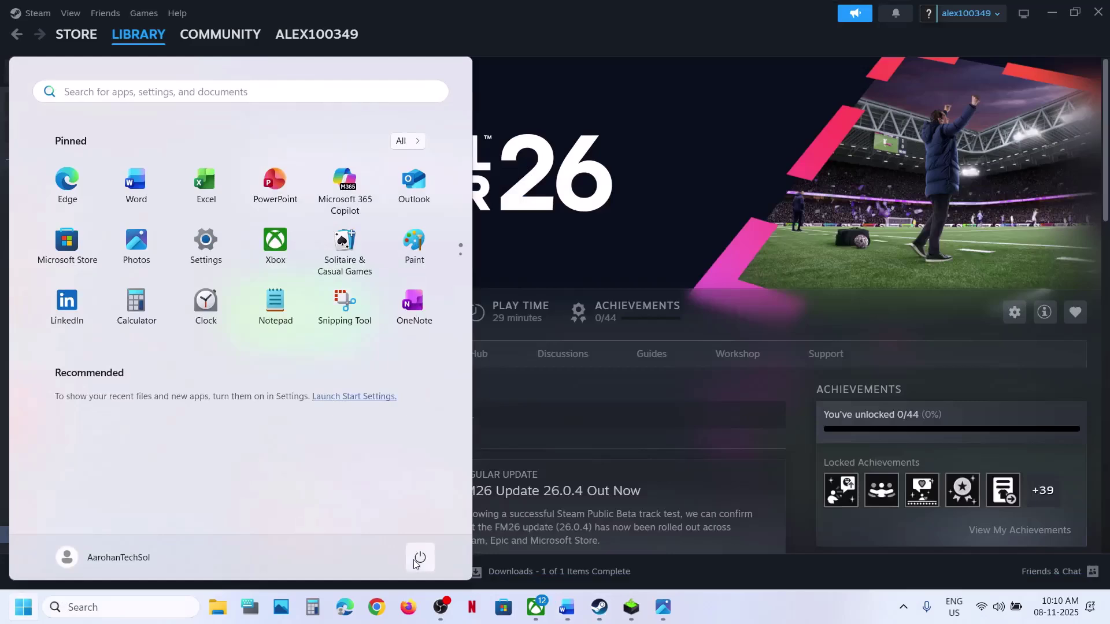
- View the PC's power options, and read the first two troubleshooting steps in the Word document
{"action": "left_click", "coordinate": [415, 564]}
{"action": "left_click", "coordinate": [647, 299]}
{"action": "left_click", "coordinate": [566, 606]}
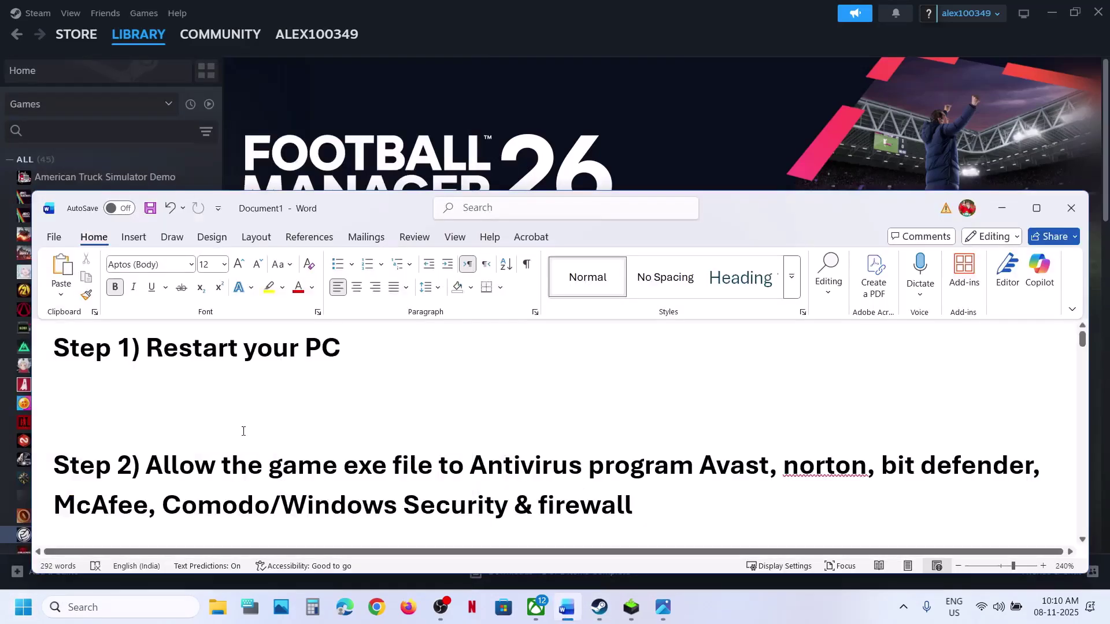
{"action": "scroll", "coordinate": [244, 432], "scroll_direction": "down", "scroll_amount": 2}
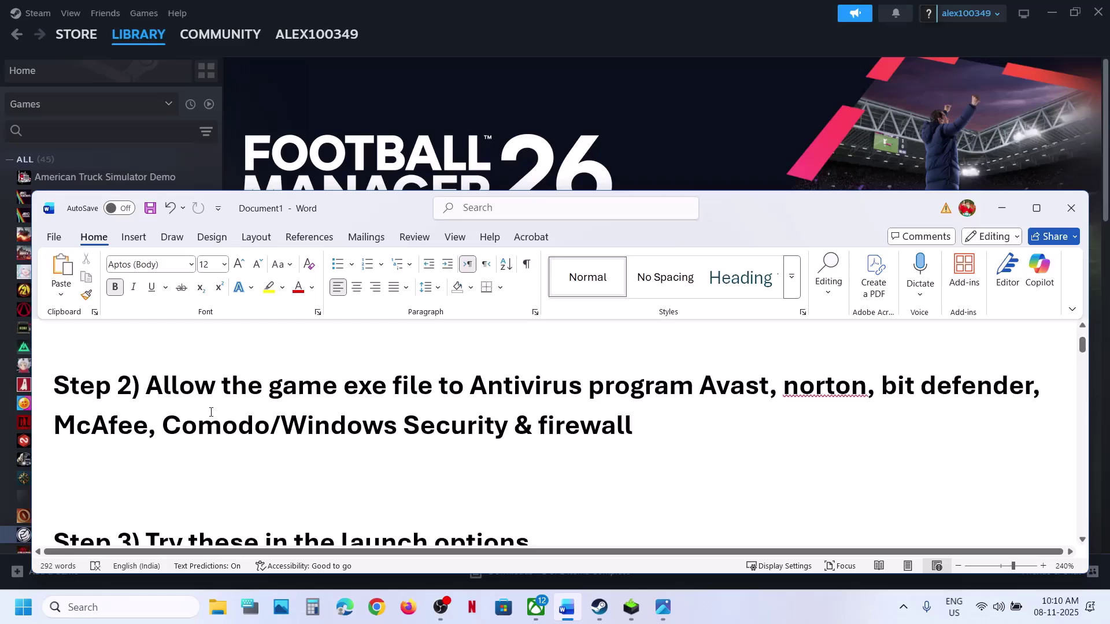
{"action": "left_click", "coordinate": [502, 126]}
- Open Windows Settings and go to Virus & threat protection in the Windows Security section of Privacy & security
{"action": "key", "text": "super+i"}
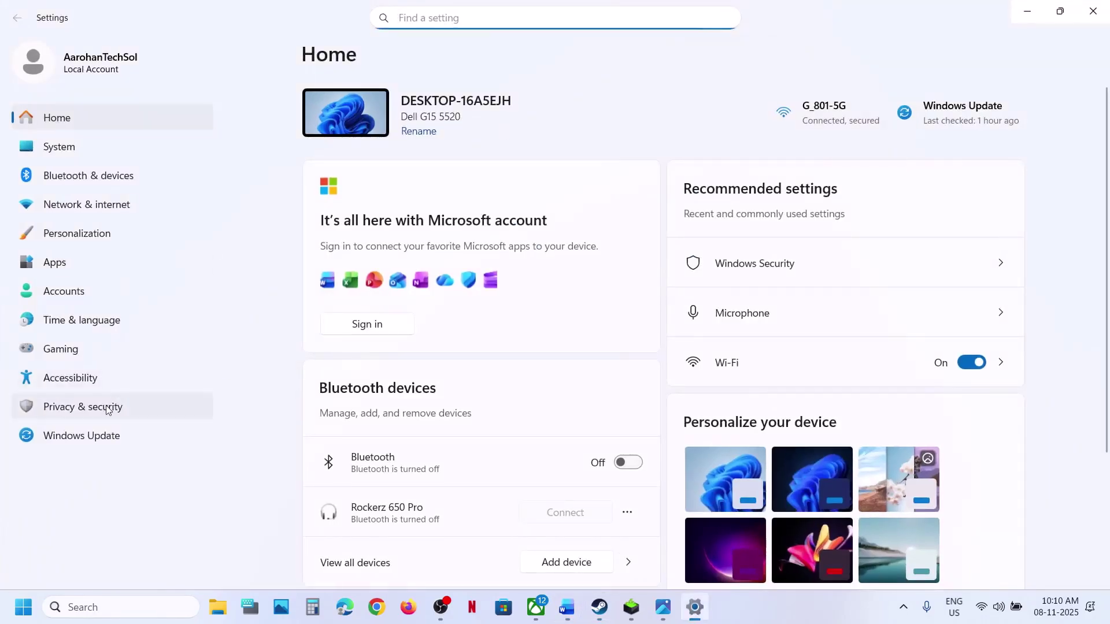
{"action": "left_click", "coordinate": [104, 408]}
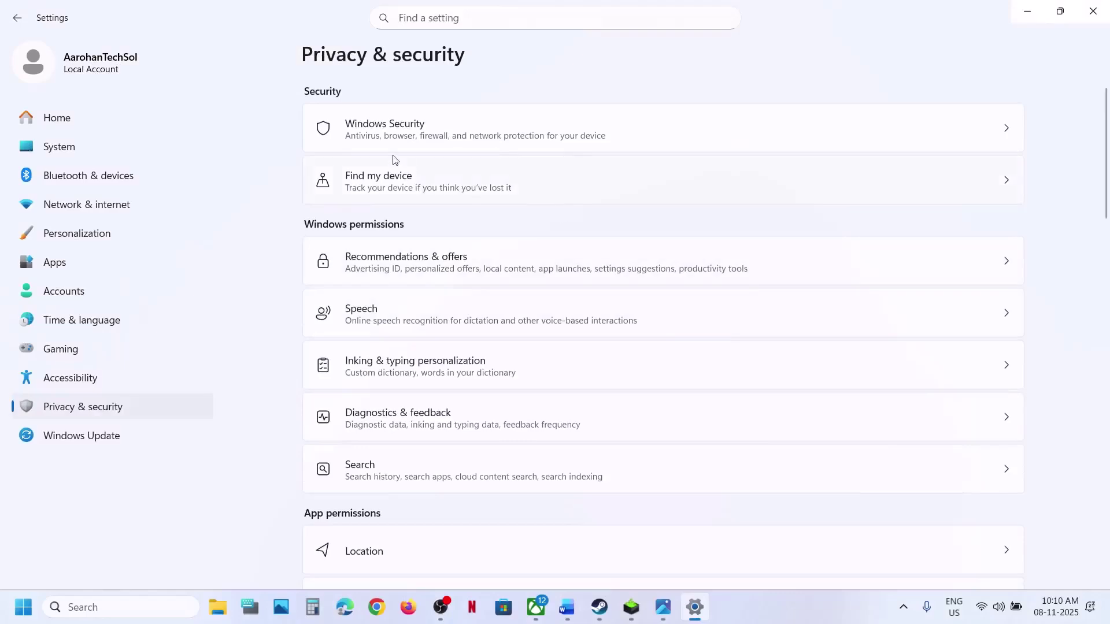
{"action": "left_click", "coordinate": [398, 137]}
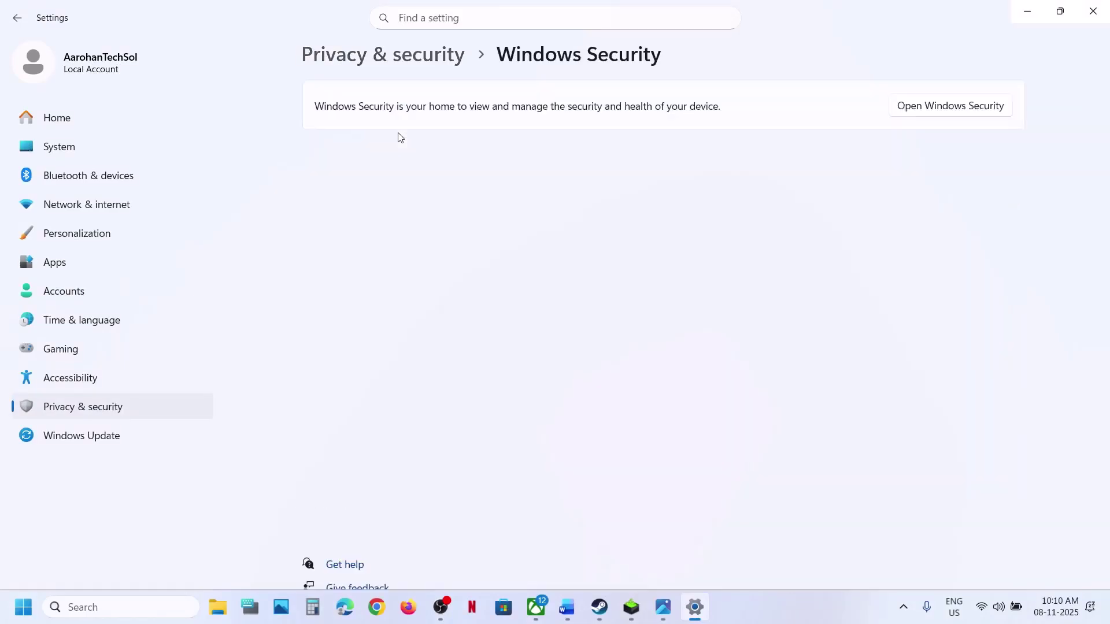
{"action": "left_click", "coordinate": [415, 210]}
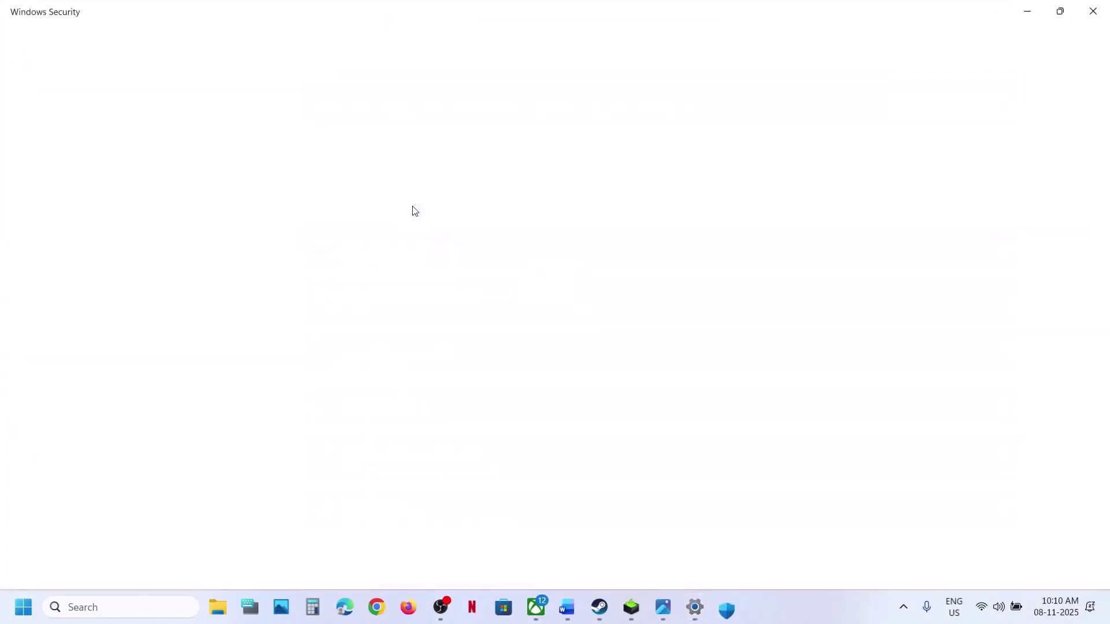
- Open the list of apps allowed through Controlled folder access under Ransomware protection, granting the administrator permission
{"action": "scroll", "coordinate": [327, 379], "scroll_direction": "down", "scroll_amount": 3}
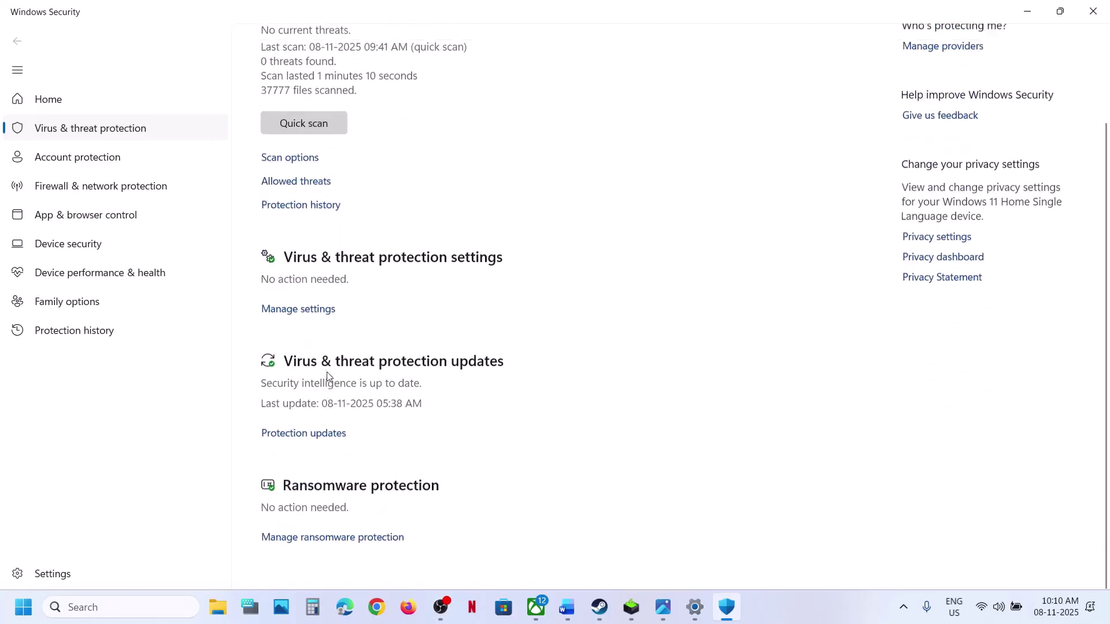
{"action": "left_click", "coordinate": [322, 538]}
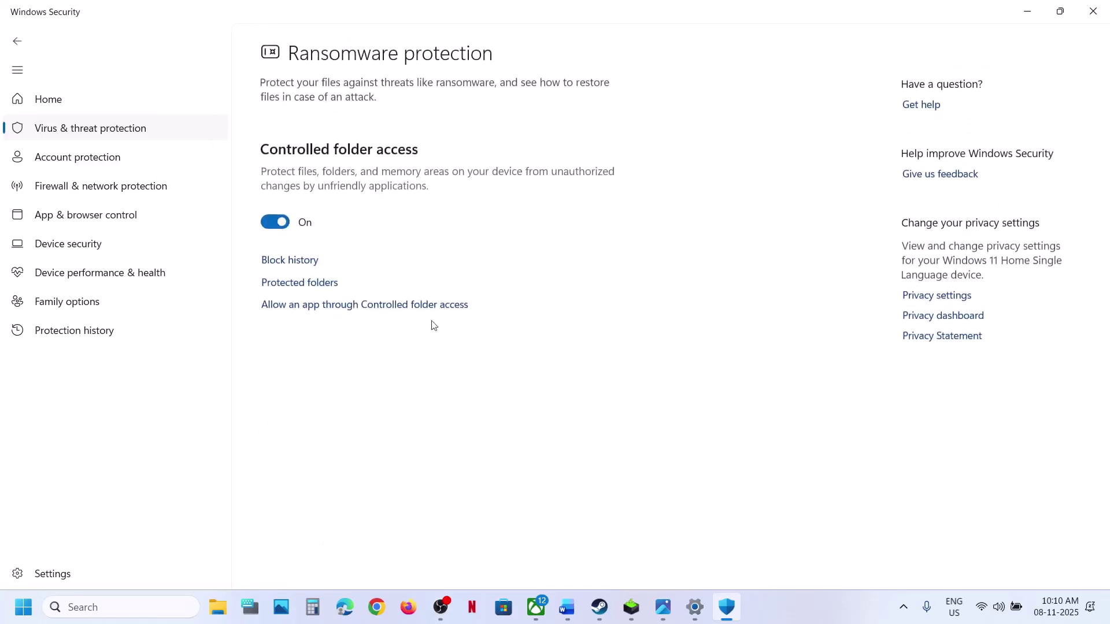
{"action": "left_click", "coordinate": [345, 306]}
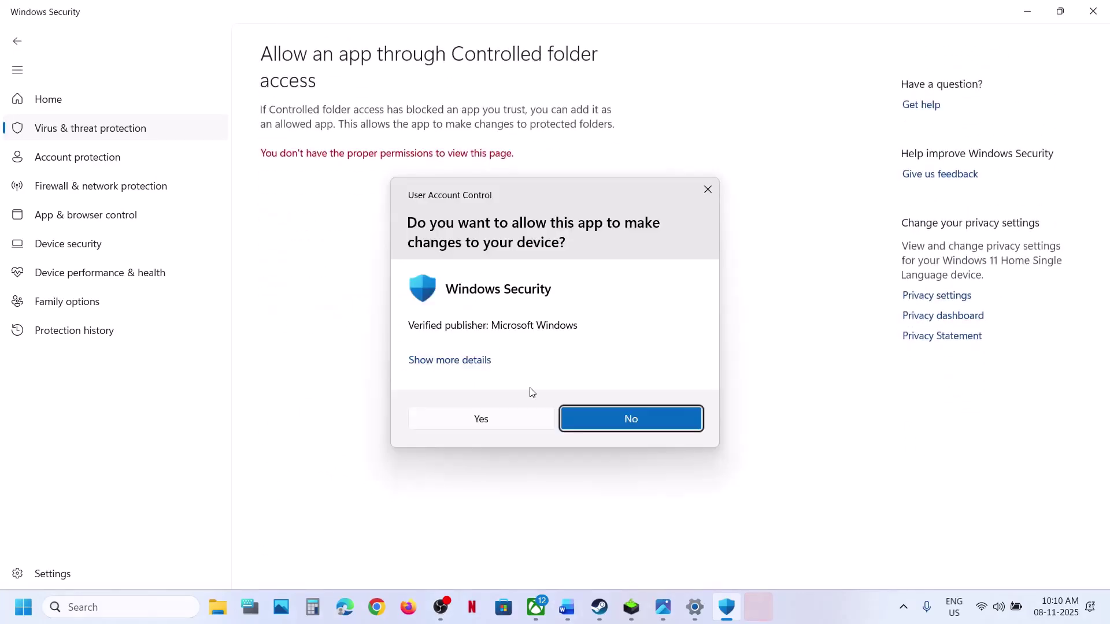
{"action": "left_click", "coordinate": [484, 416]}
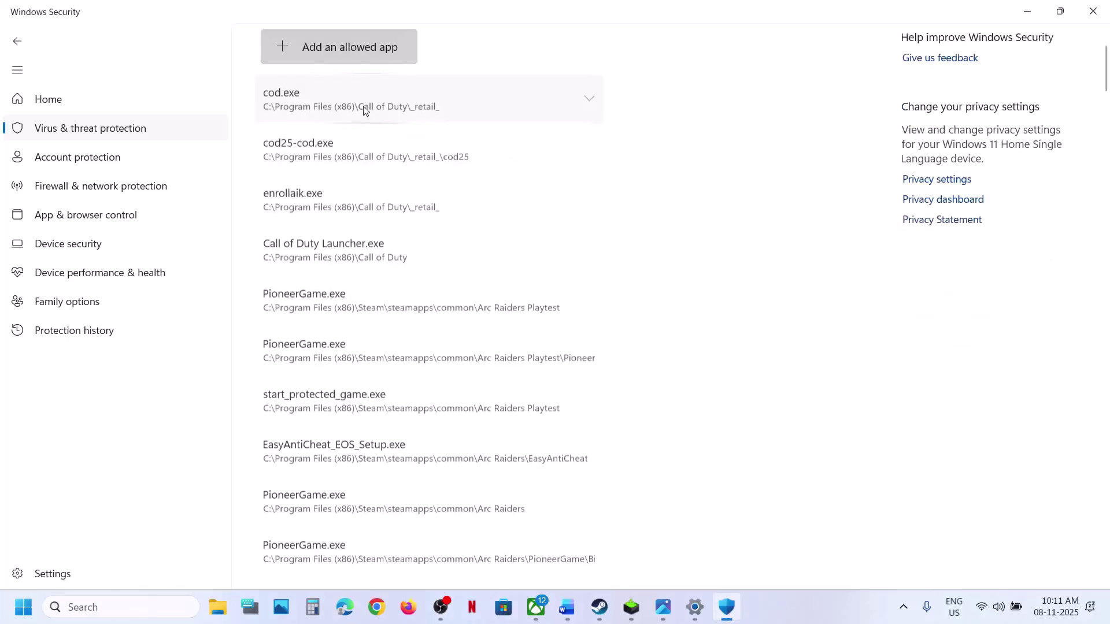
- Start adding an allowed app from all apps and browse to the folder C:\Program Files (x86)\Steam
{"action": "left_click", "coordinate": [341, 56]}
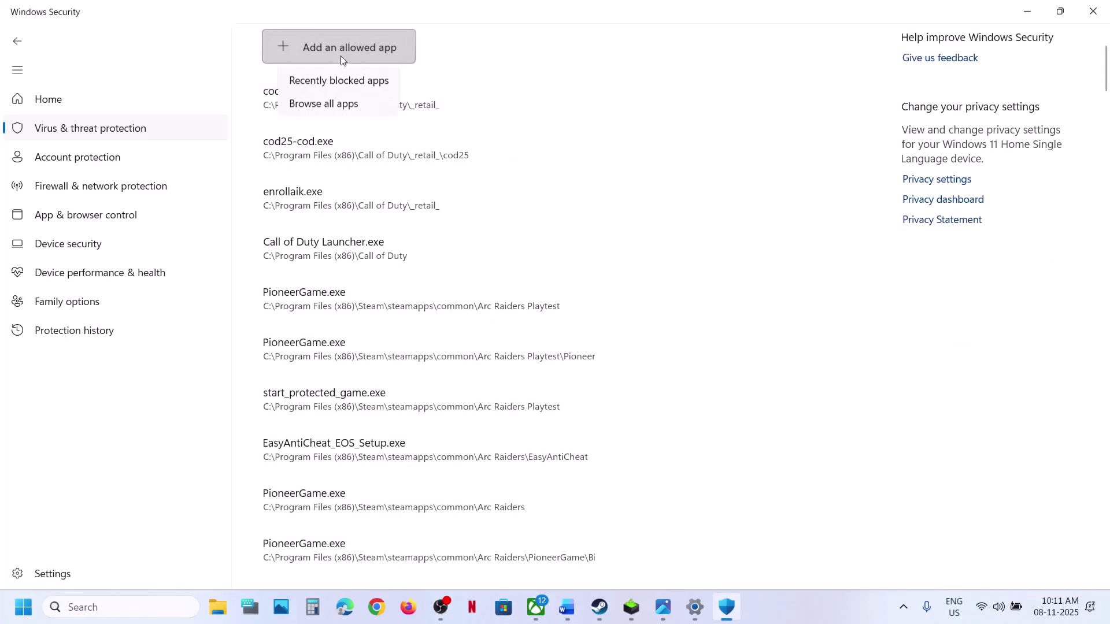
{"action": "left_click", "coordinate": [324, 103]}
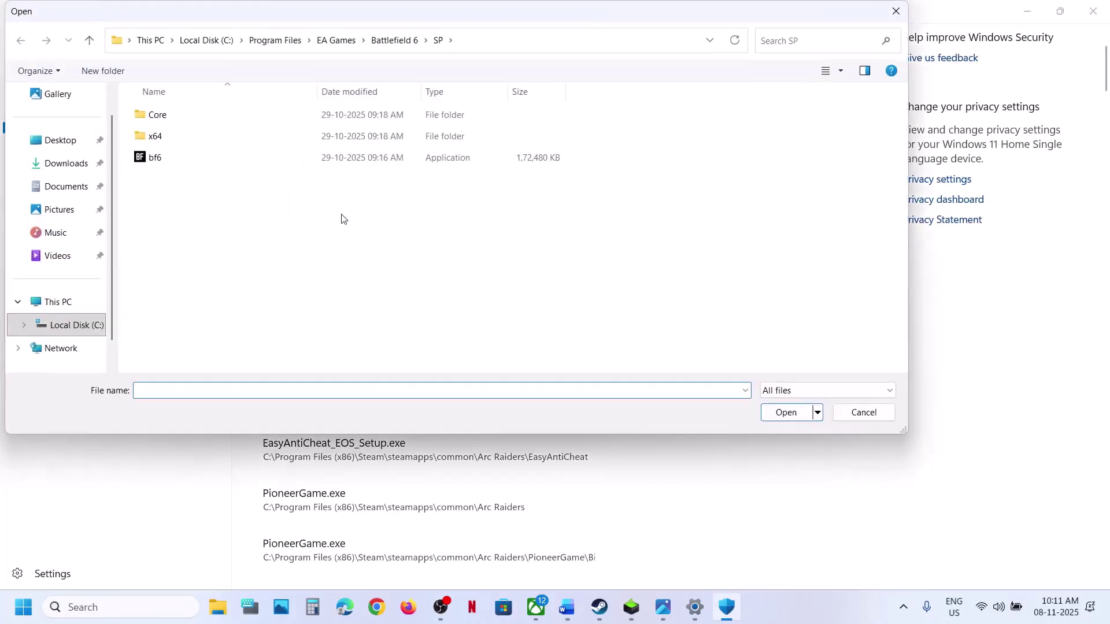
{"action": "left_click", "coordinate": [84, 327]}
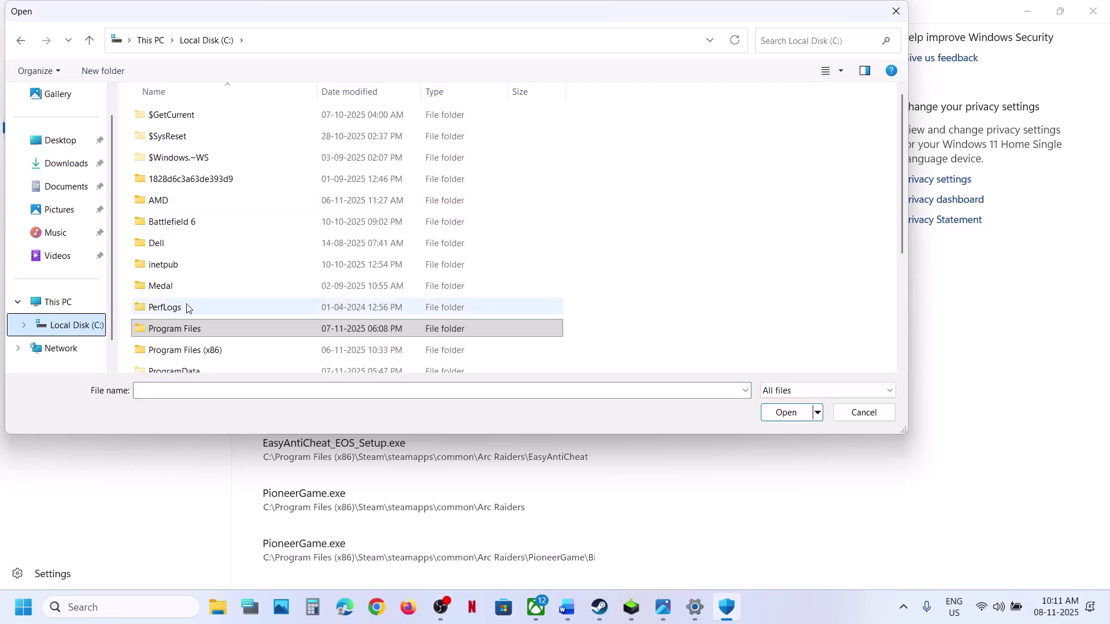
{"action": "double_click", "coordinate": [193, 237]}
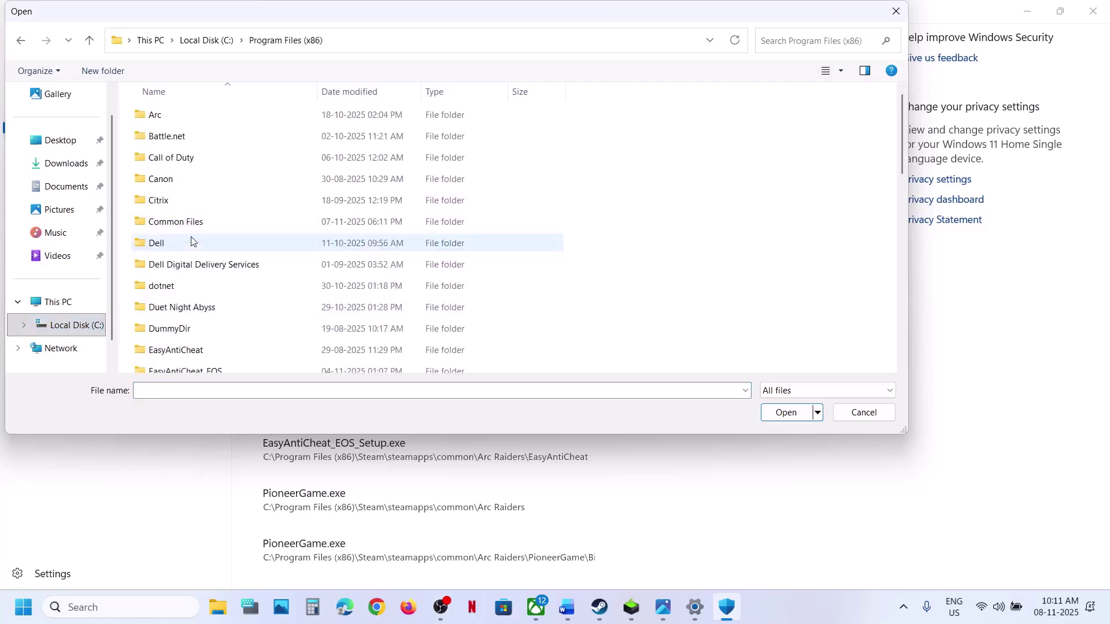
{"action": "scroll", "coordinate": [223, 200], "scroll_direction": "down", "scroll_amount": 4}
{"action": "scroll", "coordinate": [199, 243], "scroll_direction": "down", "scroll_amount": 2}
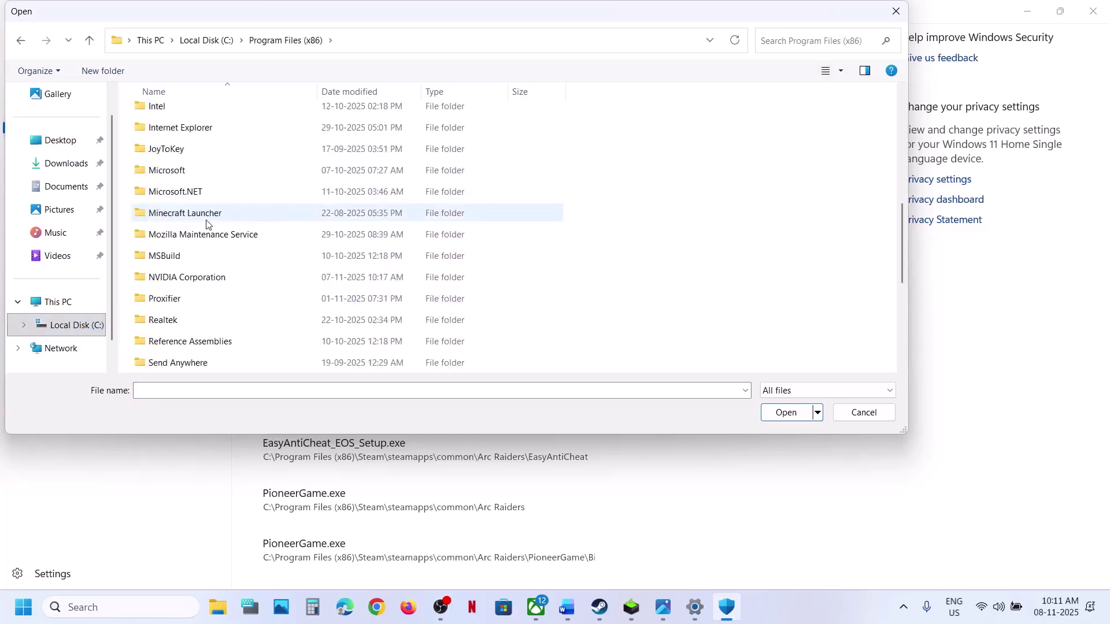
{"action": "scroll", "coordinate": [179, 271], "scroll_direction": "down", "scroll_amount": 2}
{"action": "double_click", "coordinate": [170, 276]}
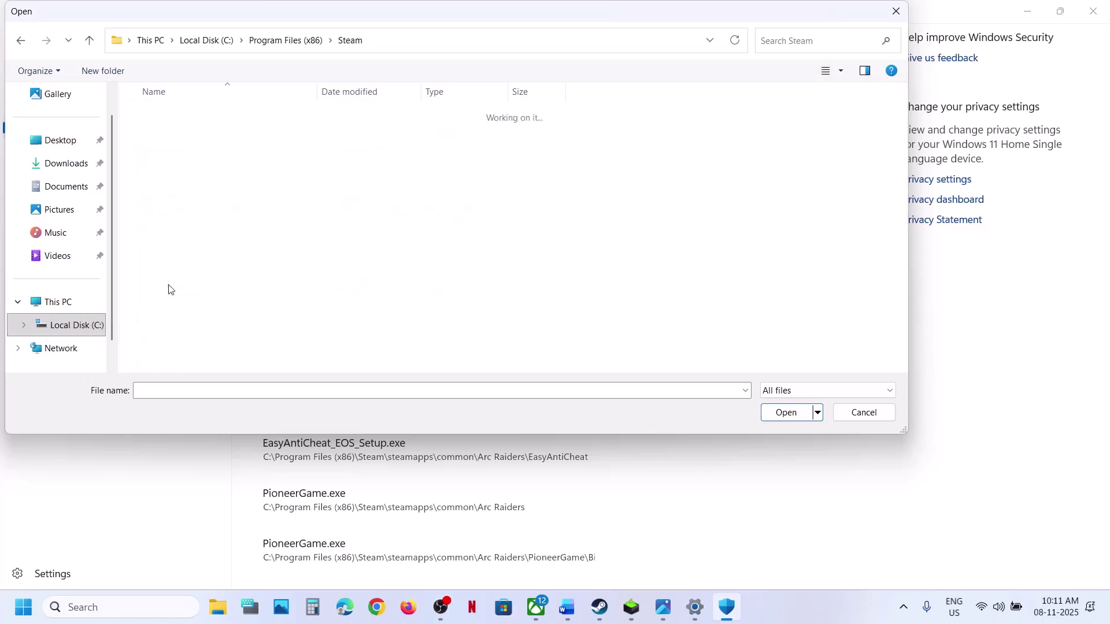
- Add the fm application from steamapps\common\Football Manager 26 as an allowed app and close Windows Security
{"action": "scroll", "coordinate": [186, 268], "scroll_direction": "down", "scroll_amount": 4}
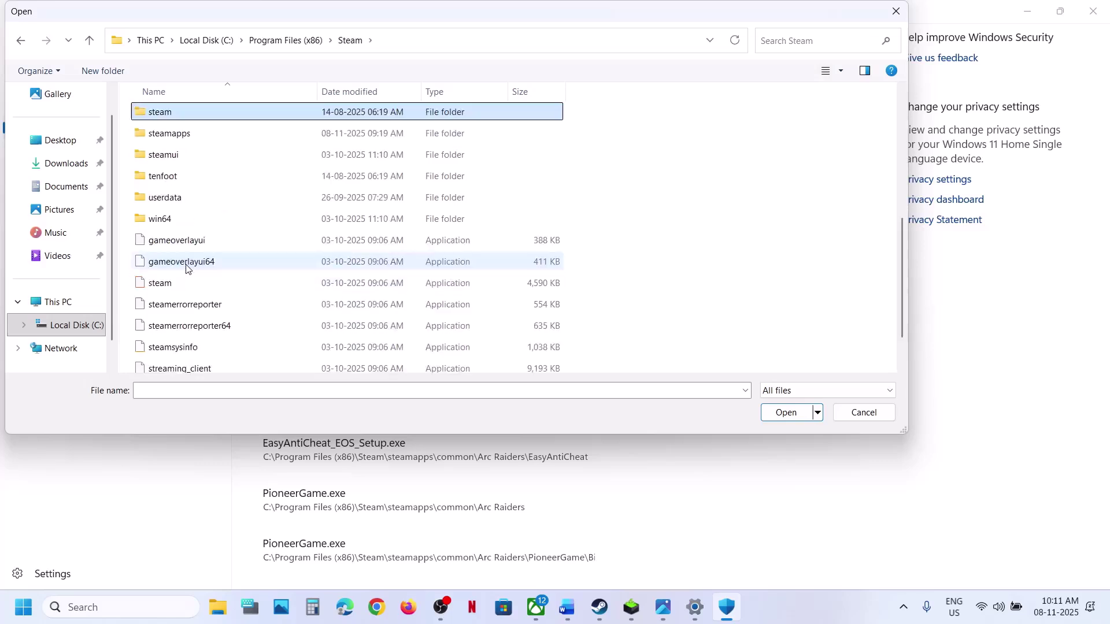
{"action": "double_click", "coordinate": [177, 137]}
{"action": "double_click", "coordinate": [180, 114]}
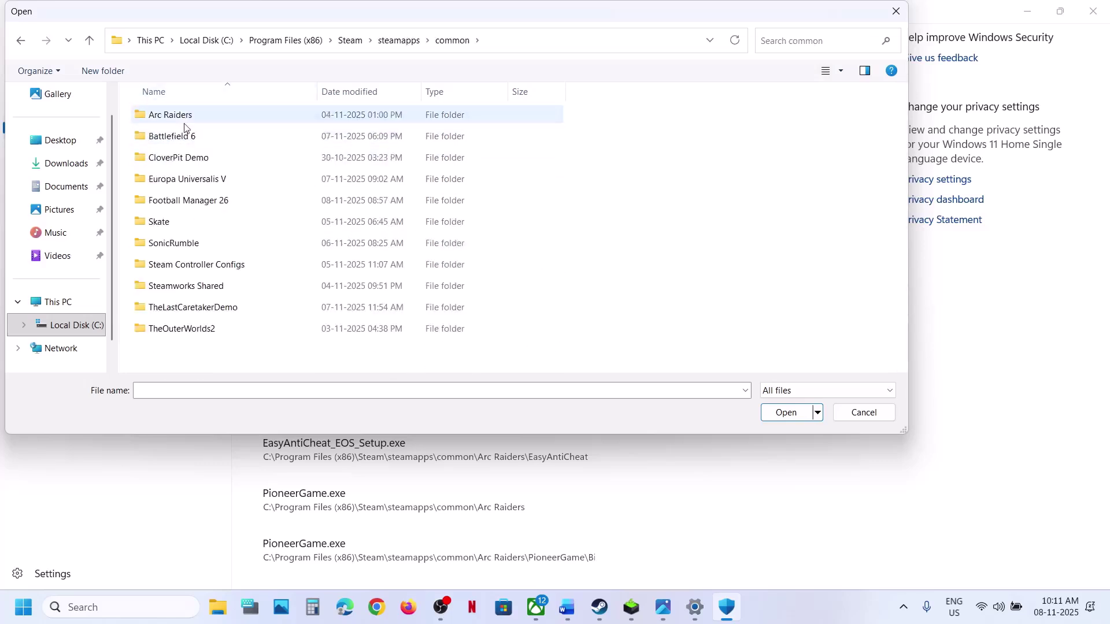
{"action": "double_click", "coordinate": [183, 200]}
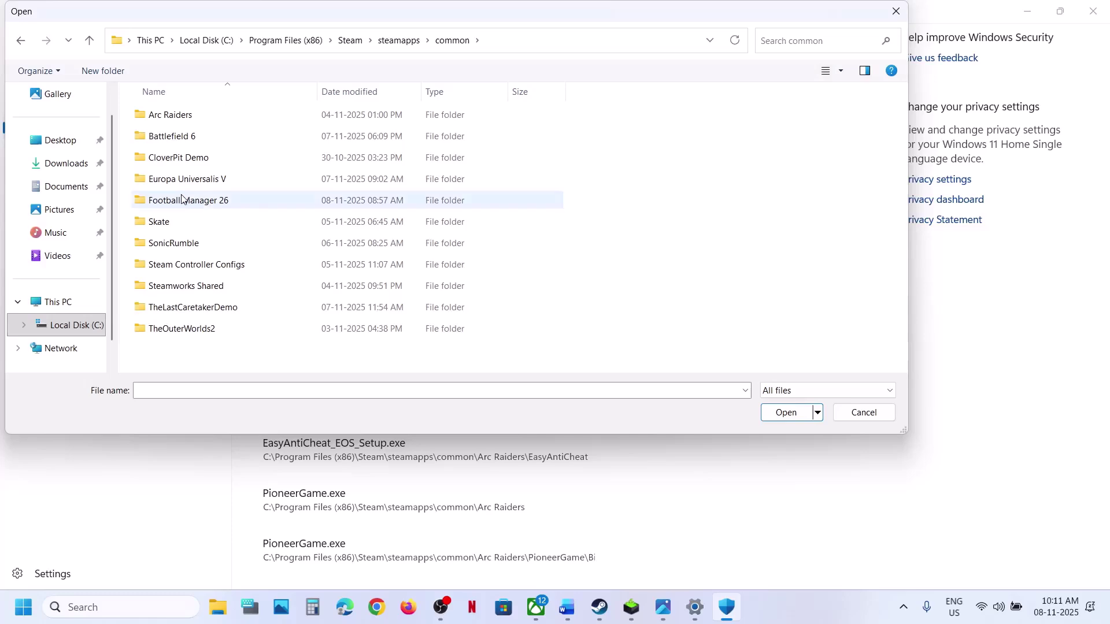
{"action": "left_click", "coordinate": [167, 200]}
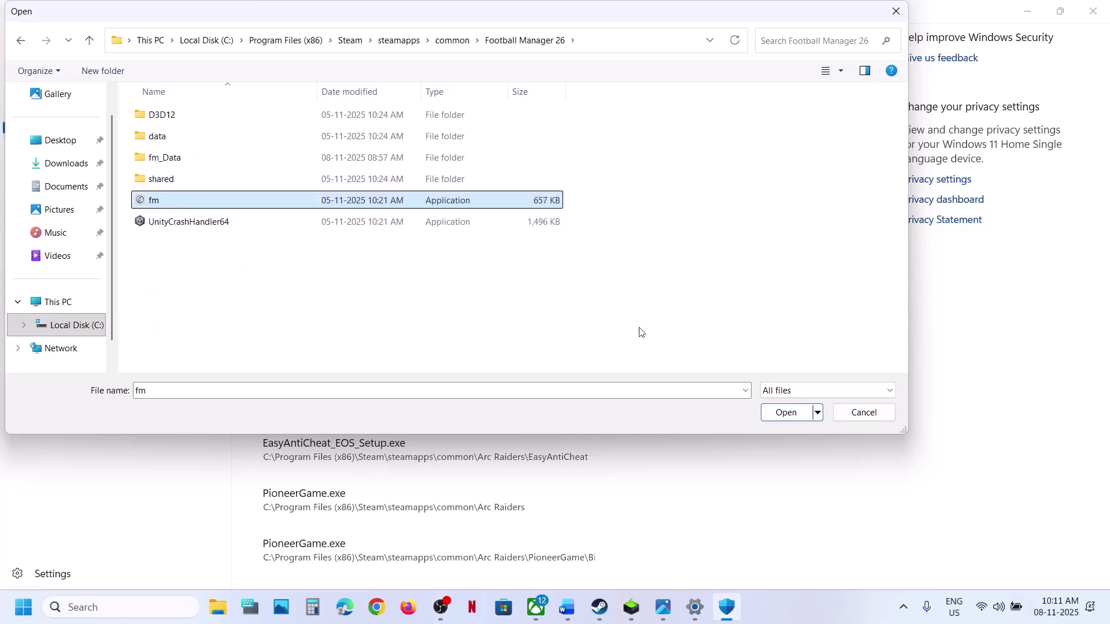
{"action": "left_click", "coordinate": [784, 414]}
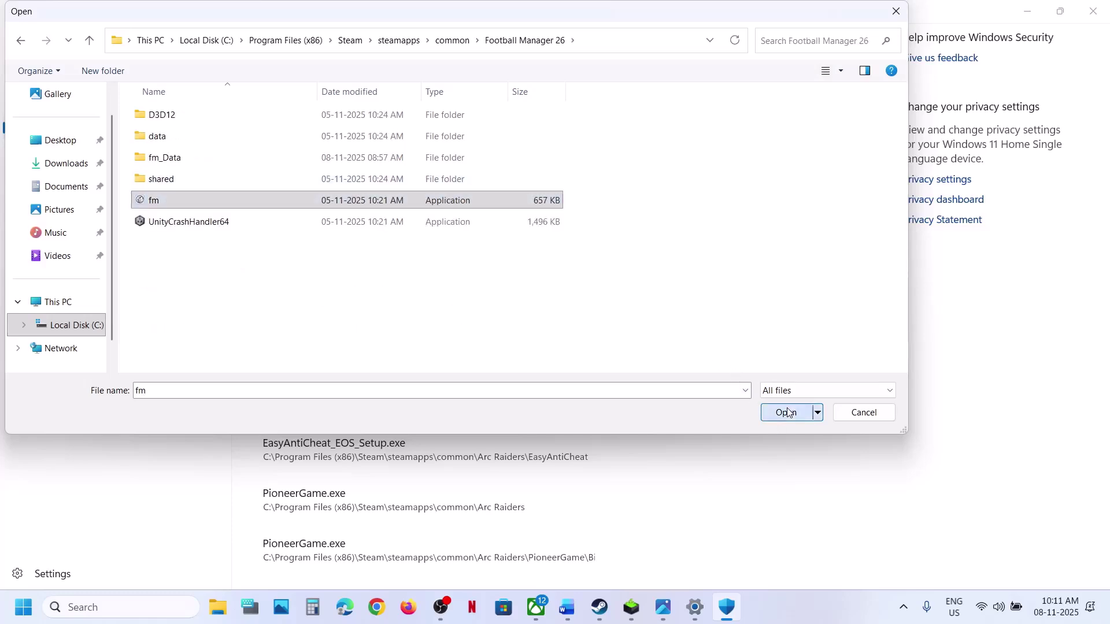
{"action": "left_click", "coordinate": [1092, 12]}
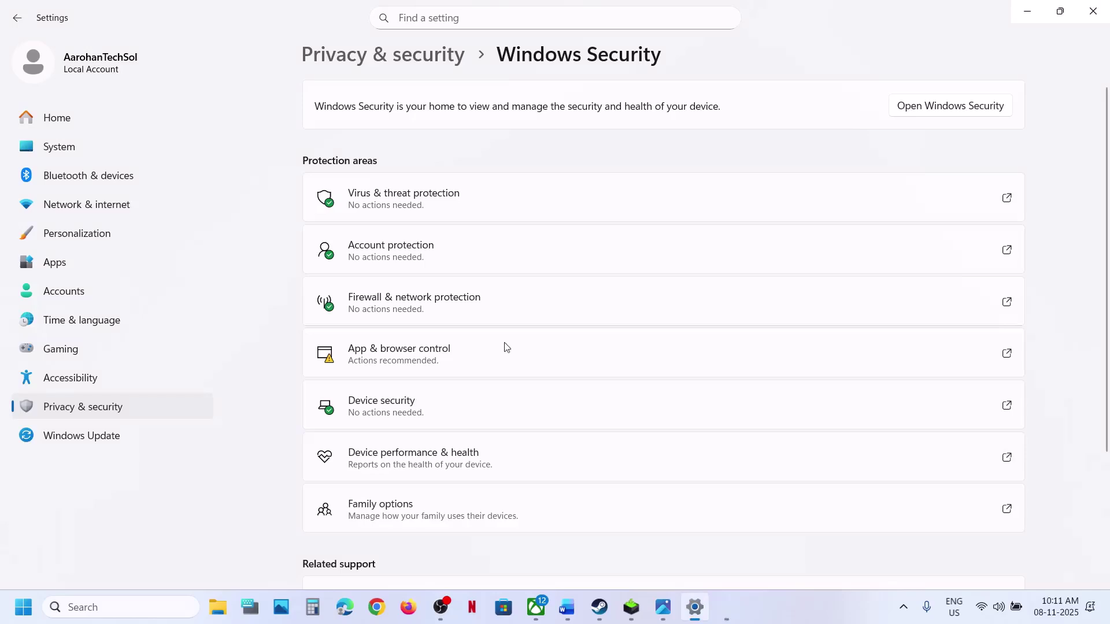
- Open Control Panel and go to the Windows Defender Firewall list of allowed apps under System and Security
{"action": "left_click", "coordinate": [124, 614]}
{"action": "type", "text": "control panel"}
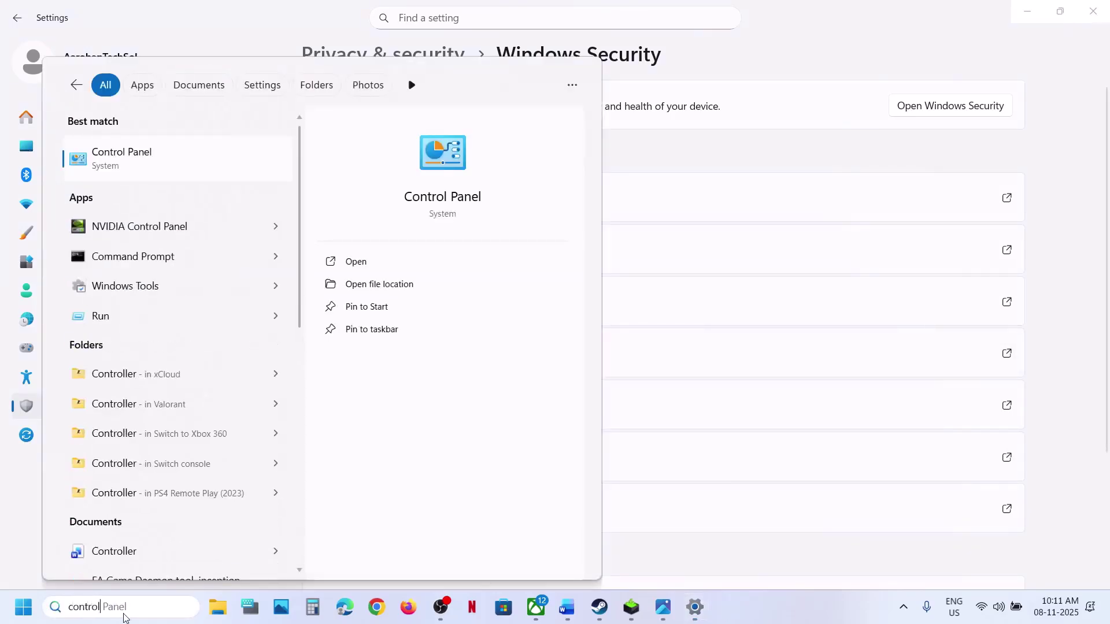
{"action": "key", "text": "Return"}
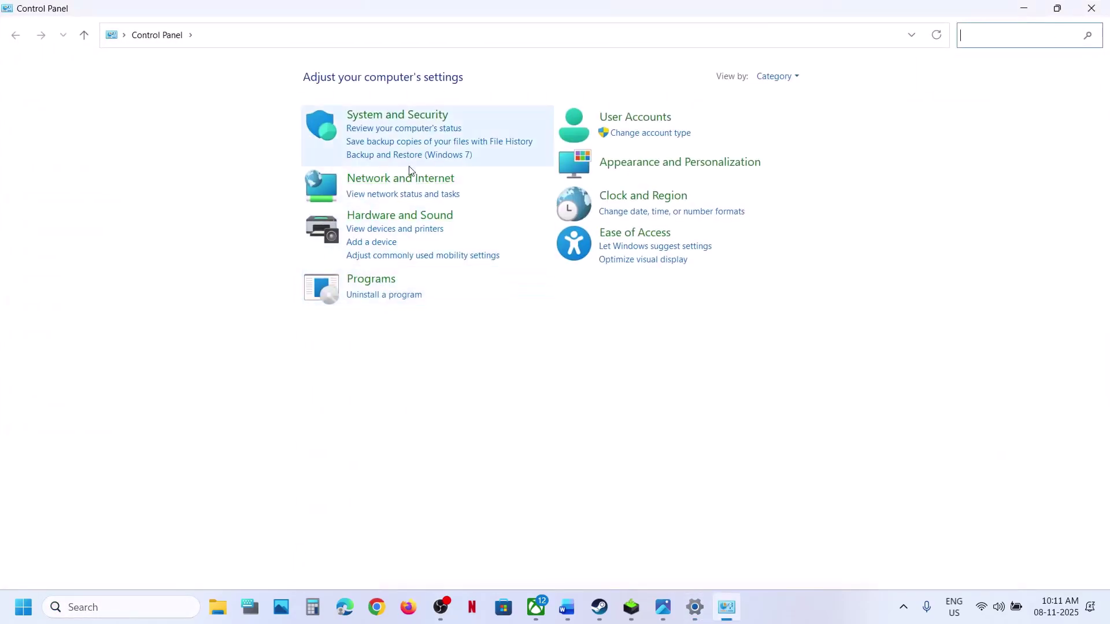
{"action": "left_click", "coordinate": [398, 116]}
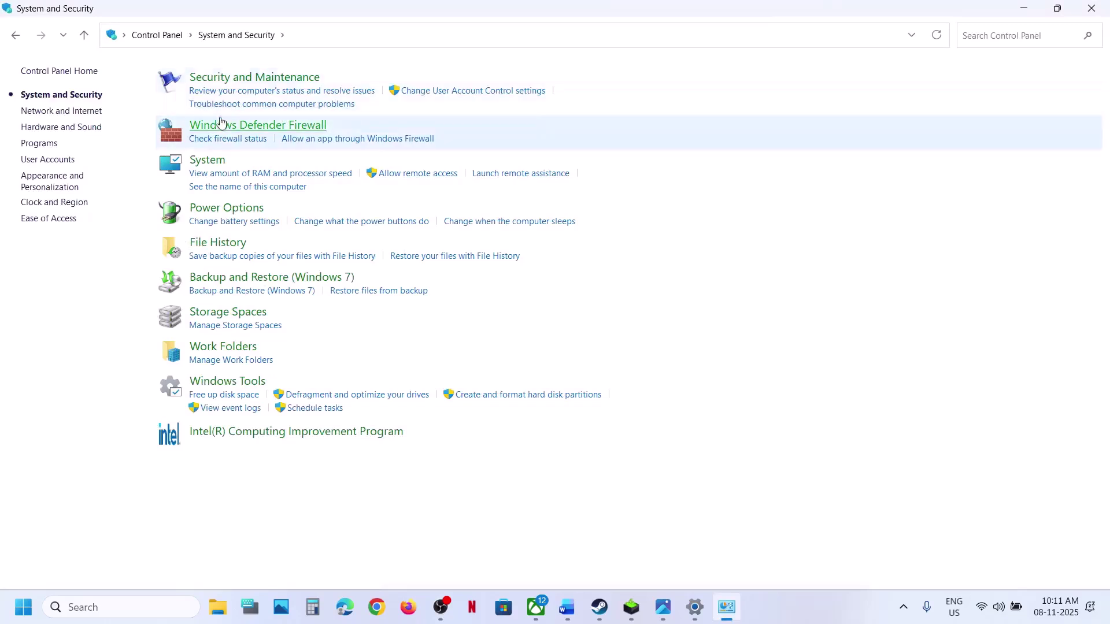
{"action": "left_click", "coordinate": [221, 126]}
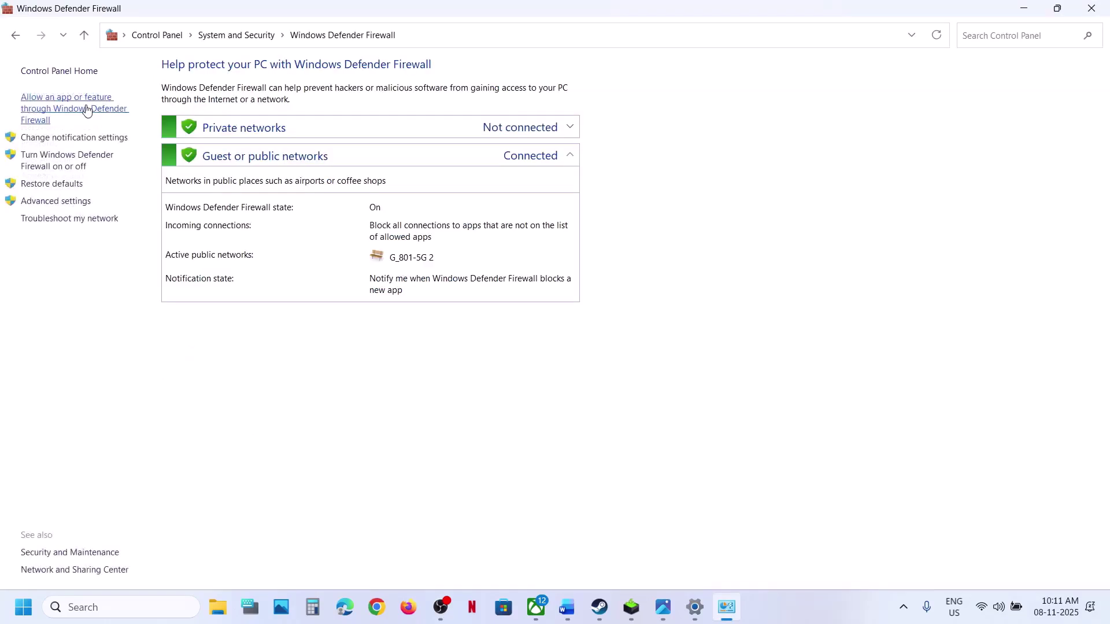
{"action": "left_click", "coordinate": [85, 108]}
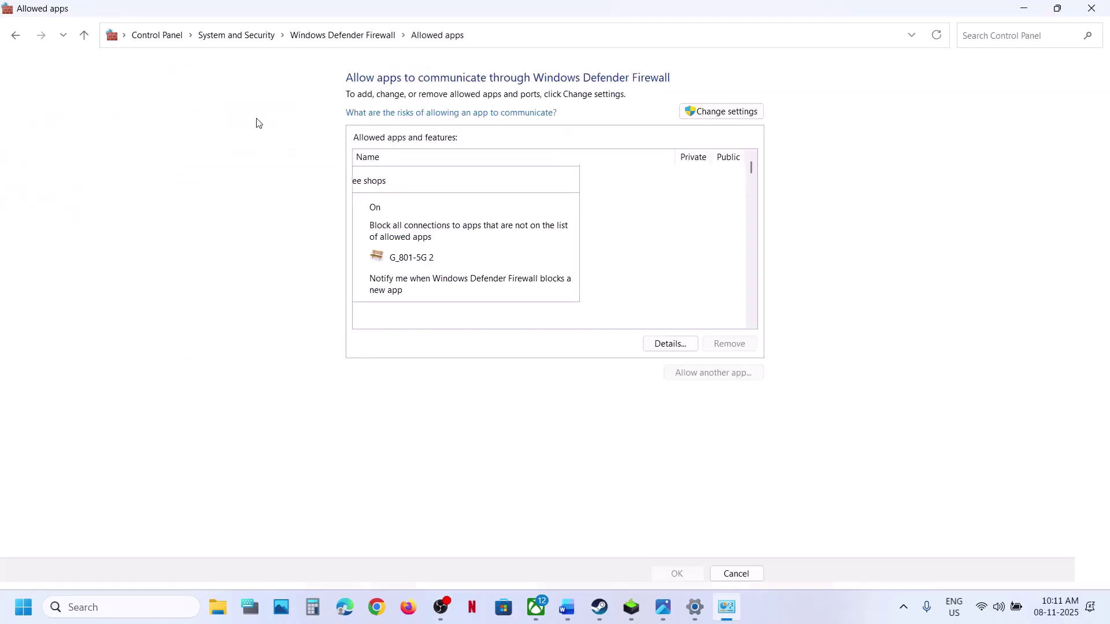
- Unlock the firewall's allowed-app settings, start adding another app and browse to C:\Program Files (x86)\Steam
{"action": "left_click", "coordinate": [695, 107]}
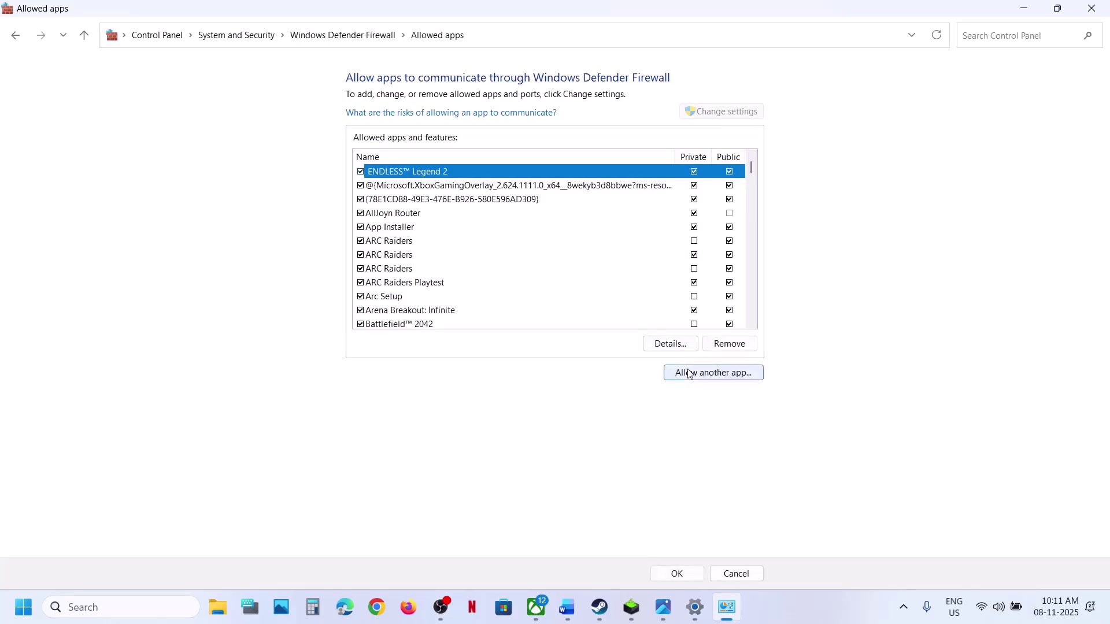
{"action": "left_click", "coordinate": [690, 373]}
{"action": "left_click", "coordinate": [652, 370]}
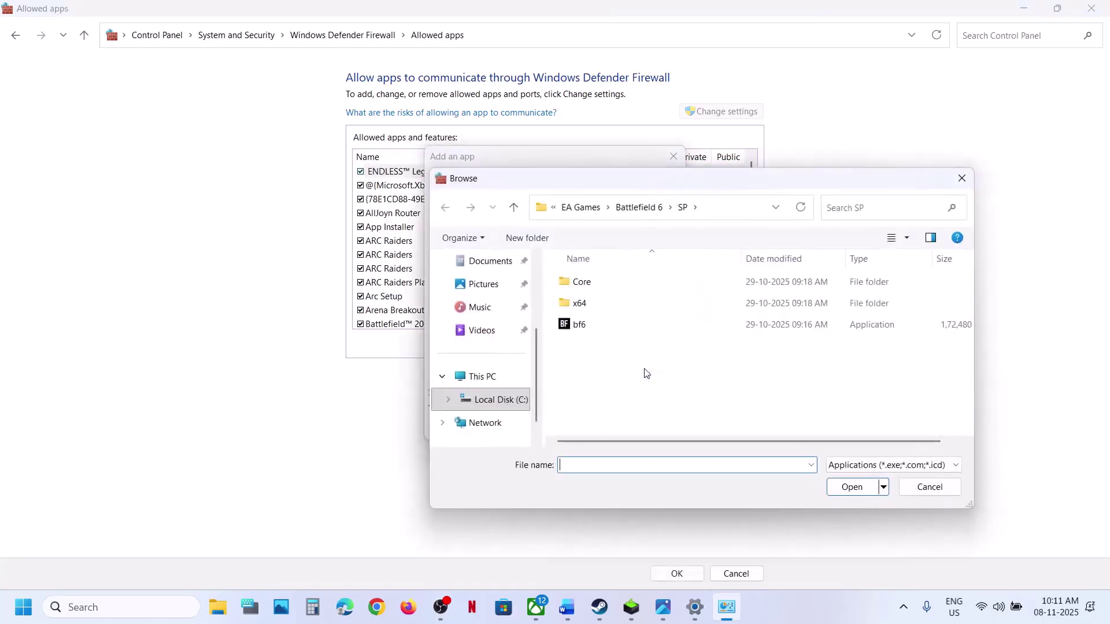
{"action": "left_click", "coordinate": [512, 398]}
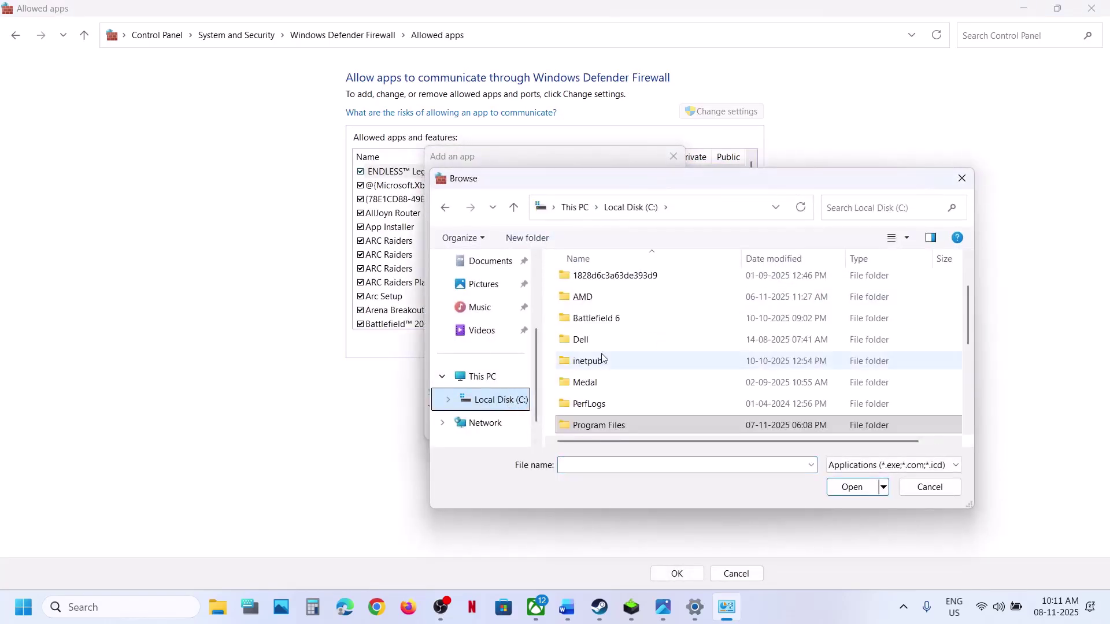
{"action": "scroll", "coordinate": [602, 358], "scroll_direction": "down", "scroll_amount": 3}
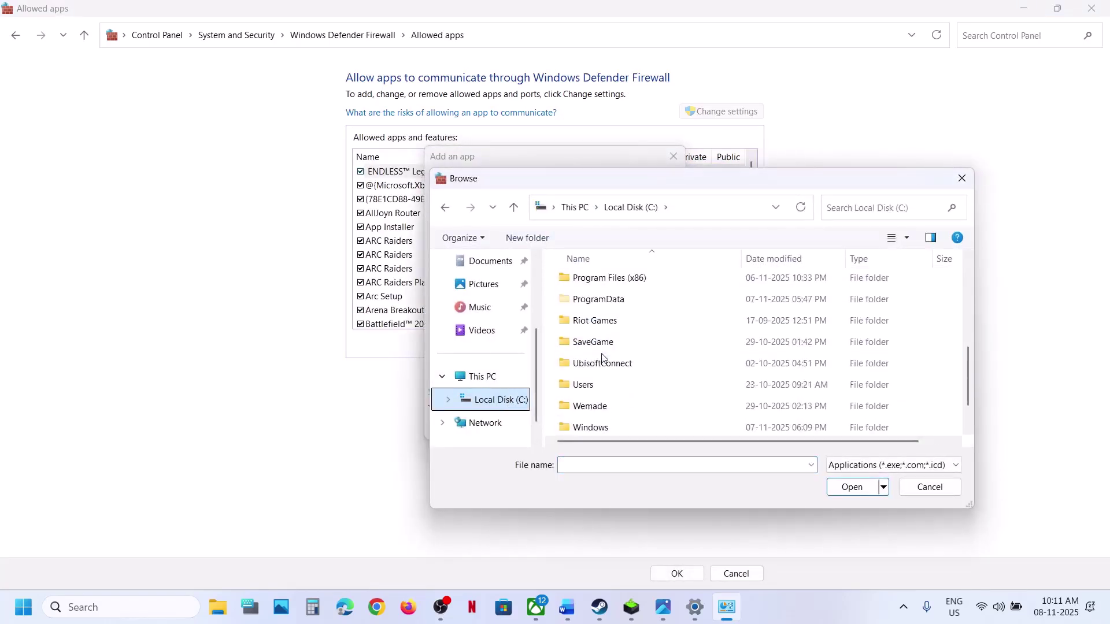
{"action": "double_click", "coordinate": [624, 278]}
{"action": "key", "text": "s"}
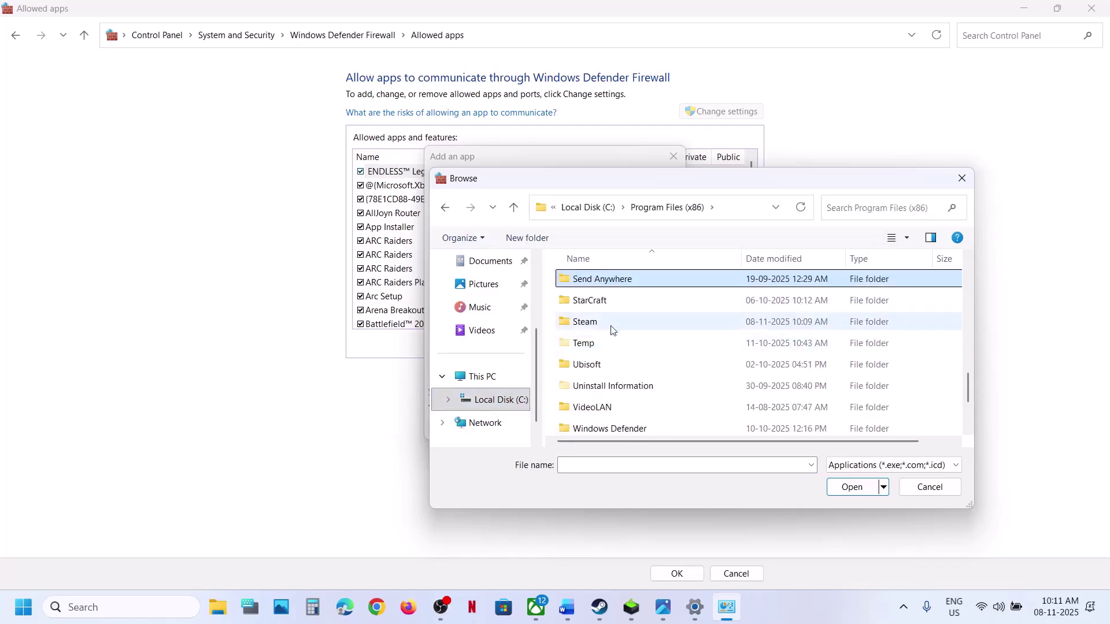
{"action": "double_click", "coordinate": [597, 325]}
- Choose the fm application from steamapps\common\Football Manager 26 as the app to allow through the firewall
{"action": "key", "text": "s"}
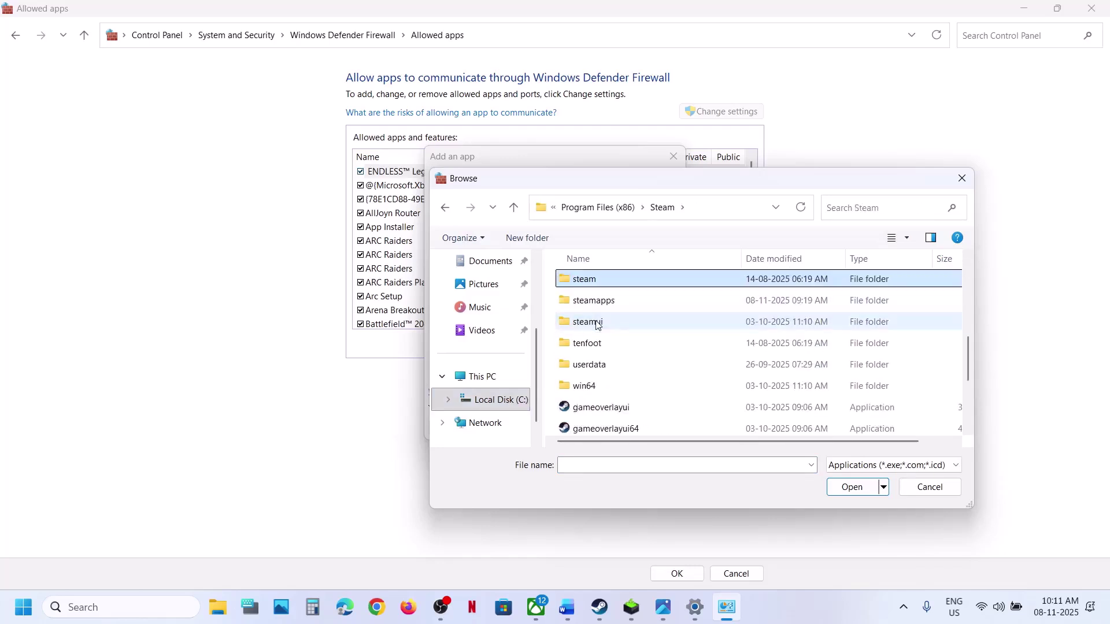
{"action": "double_click", "coordinate": [612, 301]}
{"action": "double_click", "coordinate": [606, 282]}
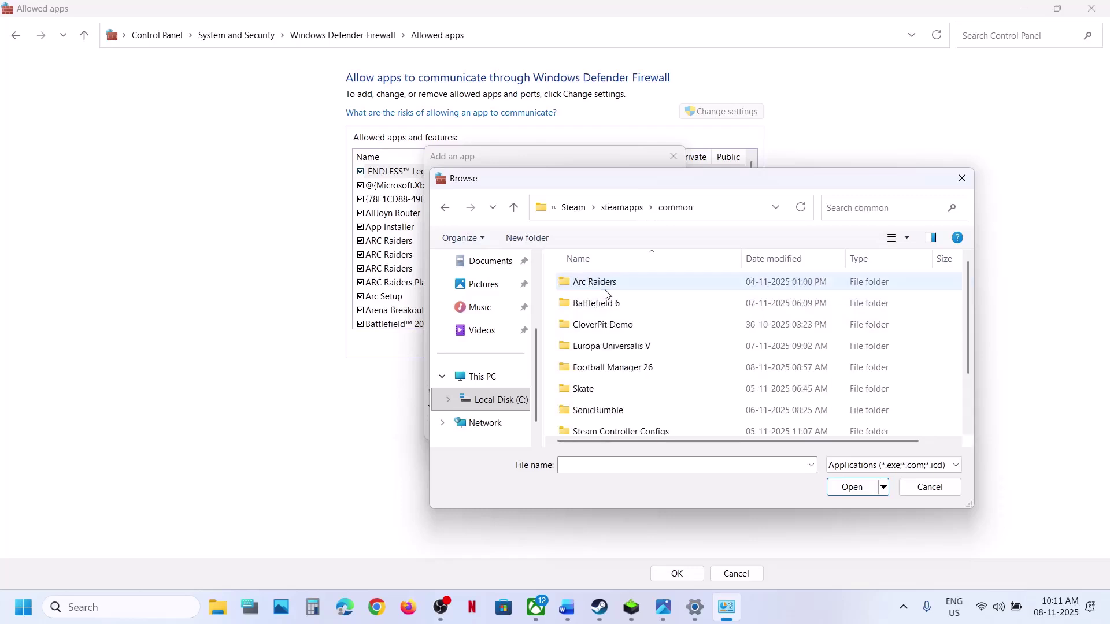
{"action": "double_click", "coordinate": [613, 367]}
{"action": "left_click", "coordinate": [602, 371]}
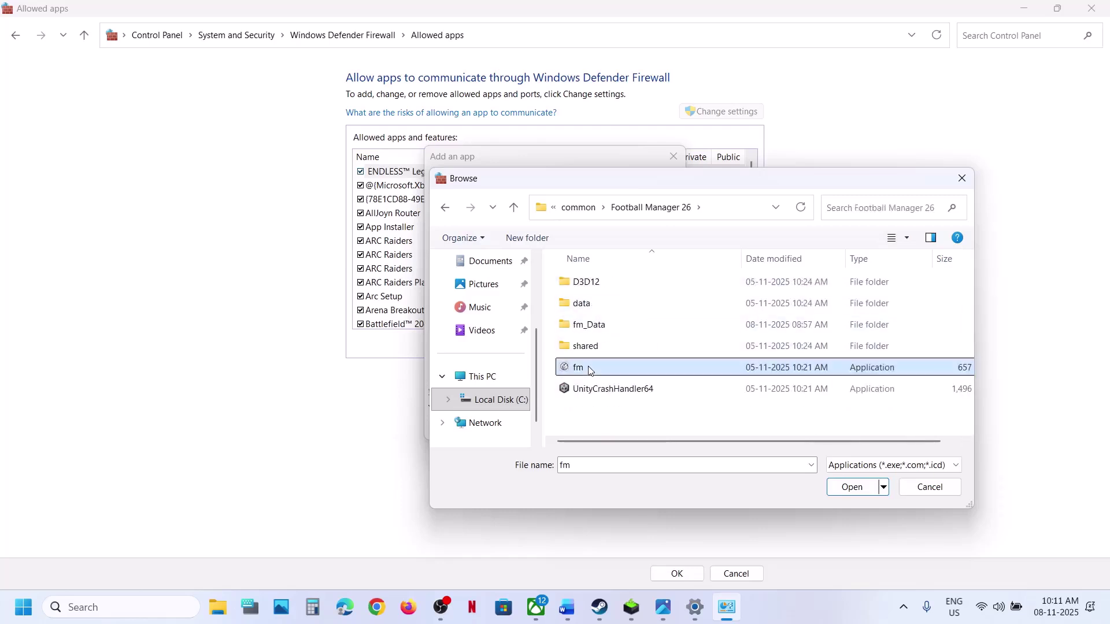
{"action": "left_click", "coordinate": [851, 487]}
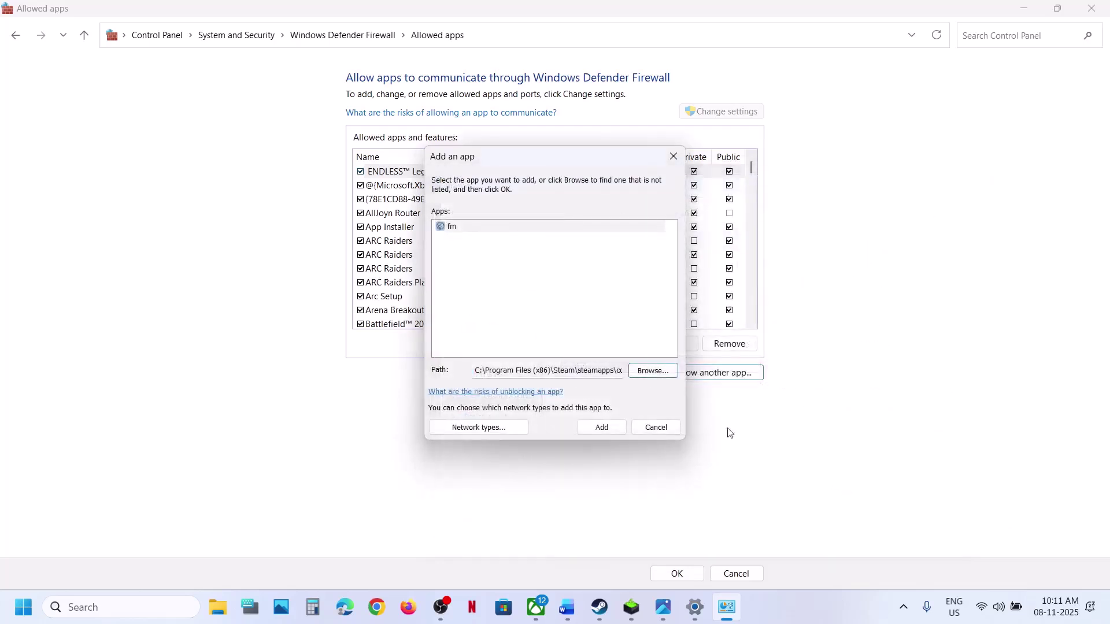
- Try to add fm to the firewall's allowed apps, and close the Add an app dialog and the Allowed apps window
{"action": "left_click", "coordinate": [597, 427]}
{"action": "left_click", "coordinate": [617, 353]}
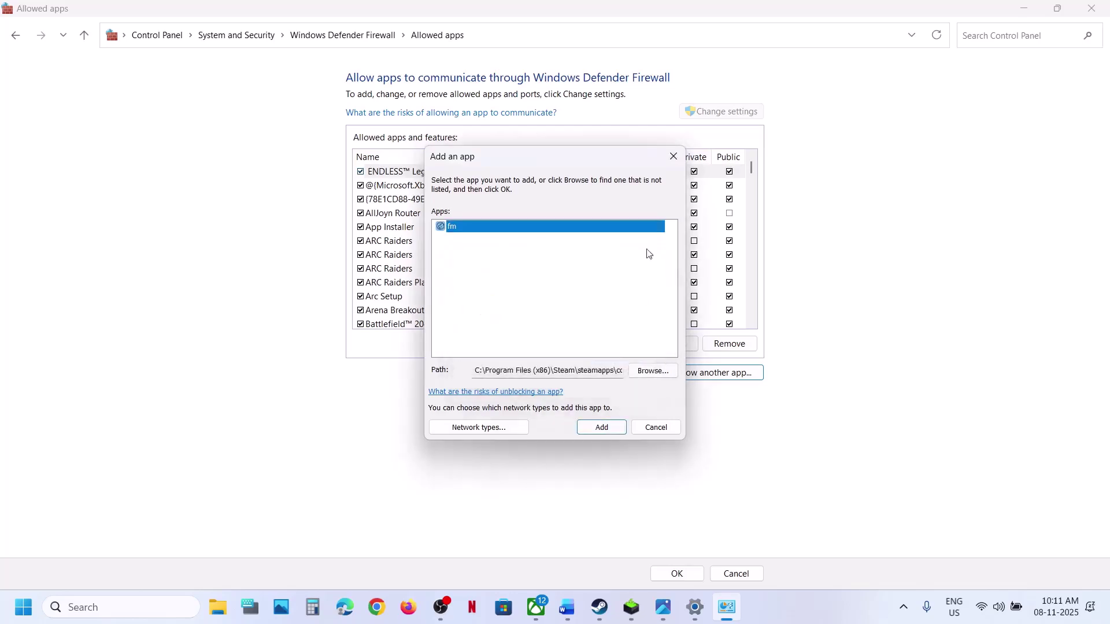
{"action": "left_click", "coordinate": [673, 157]}
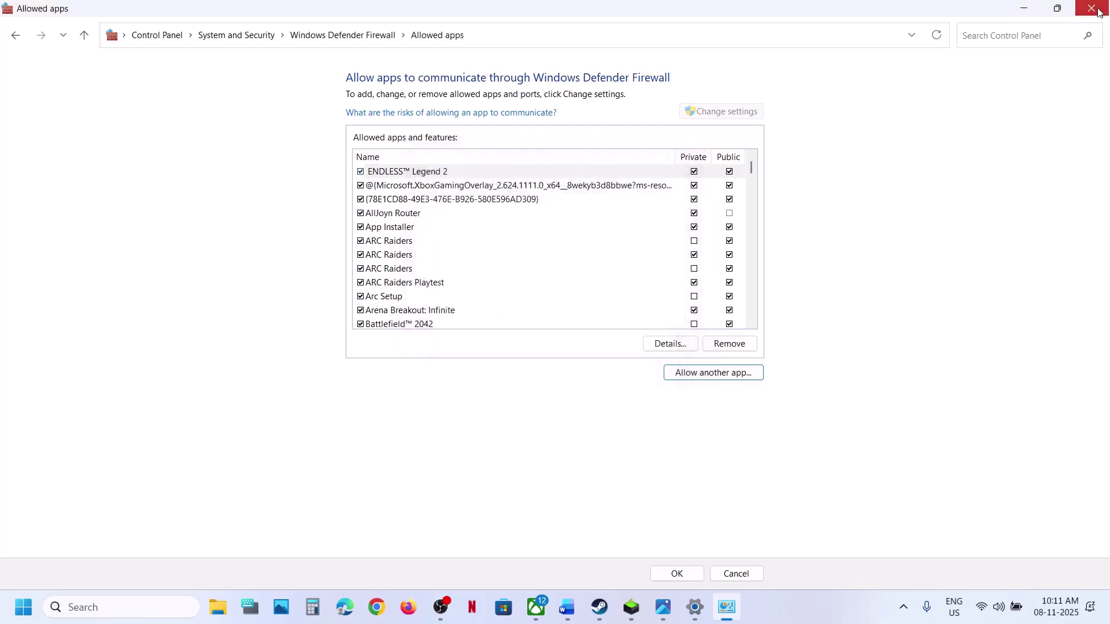
{"action": "left_click", "coordinate": [1091, 8]}
{"action": "left_click", "coordinate": [1094, 8]}
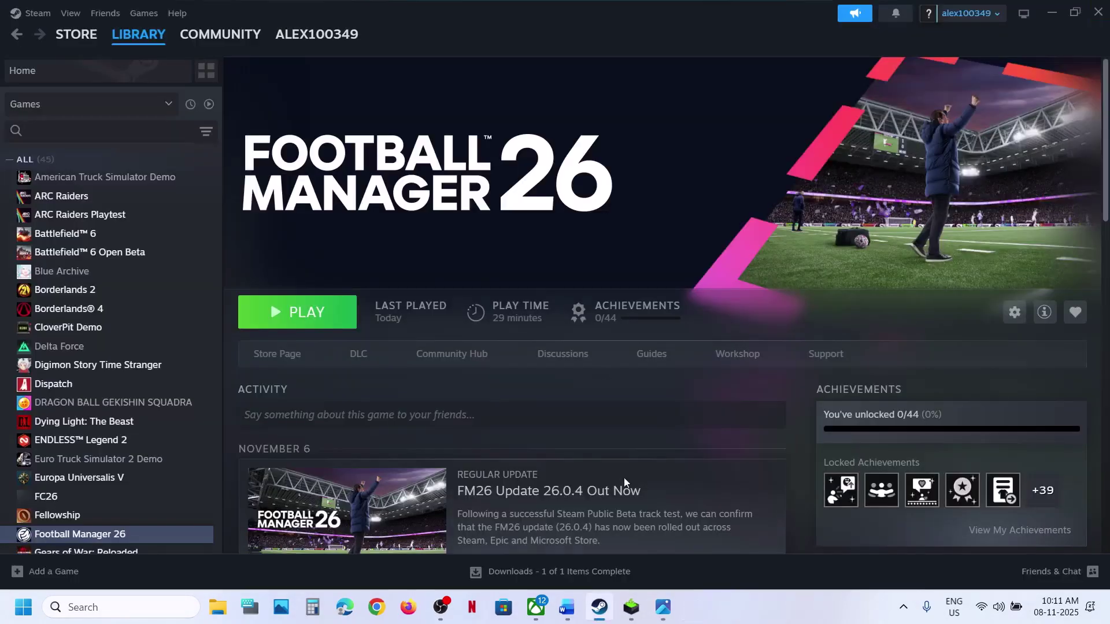
- Switch to the Word notes and read Step 2 on antivirus programs and Step 3 on launch options, with the window maximized
{"action": "left_click", "coordinate": [568, 606]}
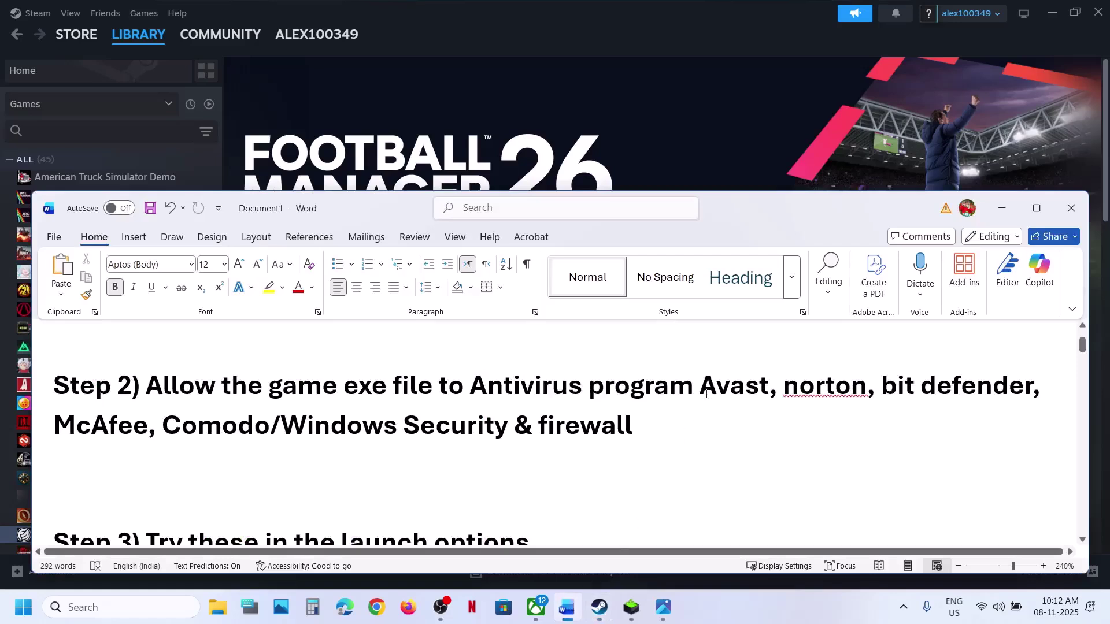
{"action": "left_click_drag", "start_coordinate": [680, 383], "coordinate": [332, 435]}
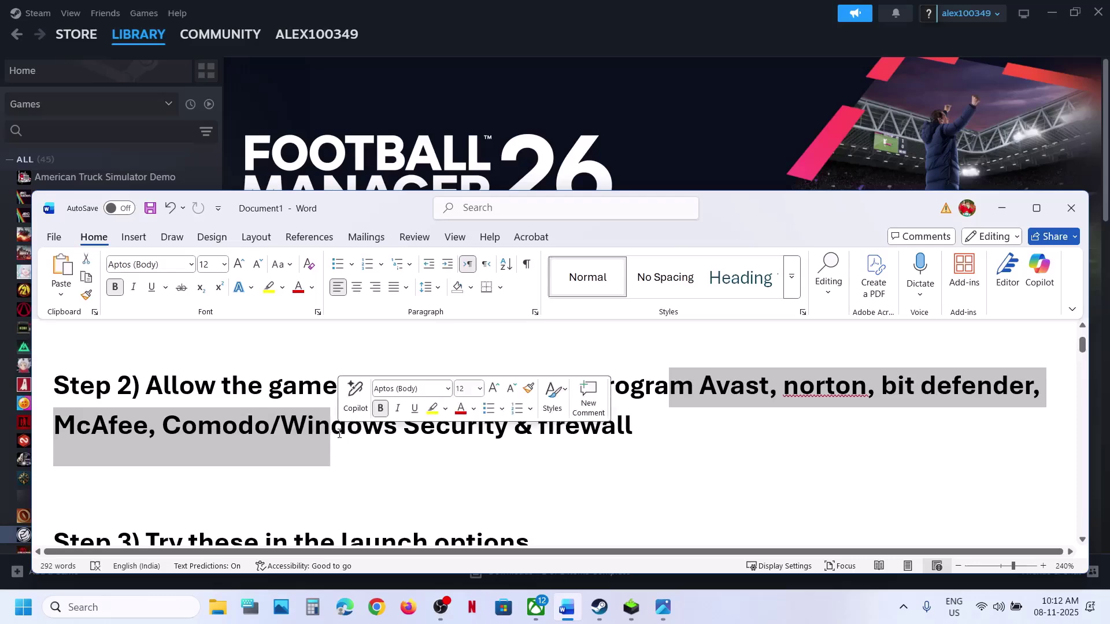
{"action": "left_click", "coordinate": [339, 433]}
{"action": "scroll", "coordinate": [339, 433], "scroll_direction": "down", "scroll_amount": 3}
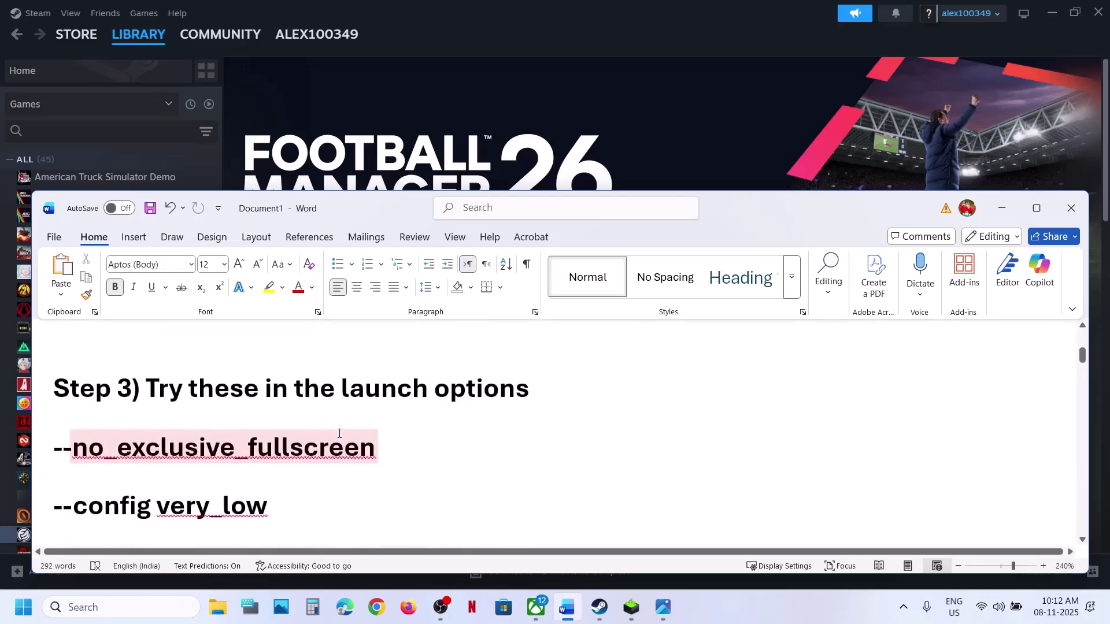
{"action": "scroll", "coordinate": [340, 434], "scroll_direction": "down", "scroll_amount": 2}
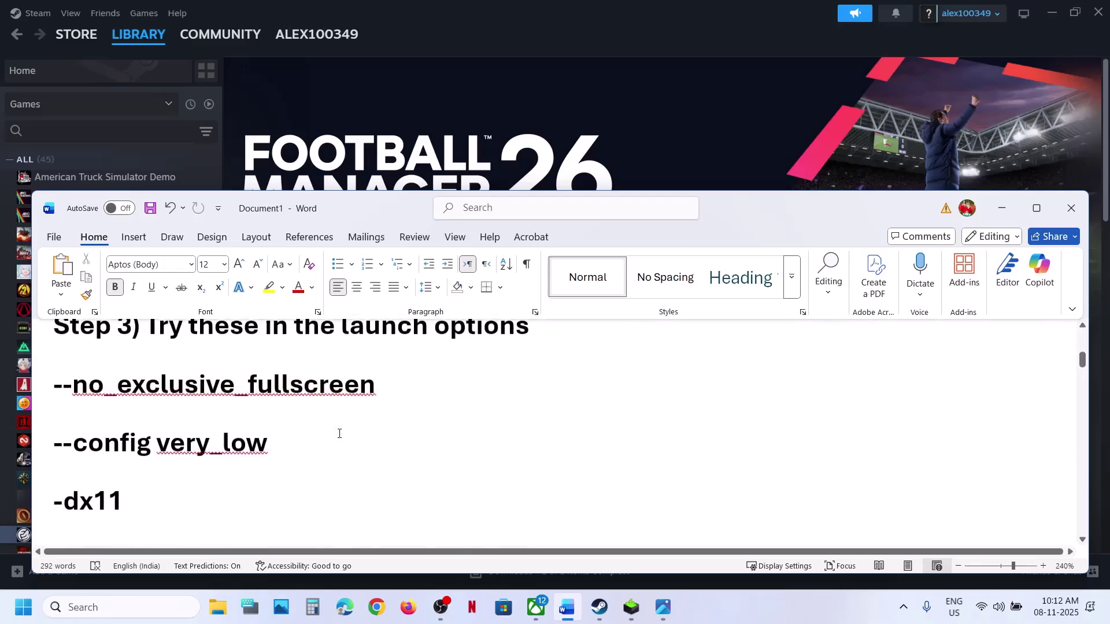
{"action": "left_click", "coordinate": [1036, 208]}
- Switch to Steam and open the properties of Football Manager 26
{"action": "key", "text": "alt+Tab"}
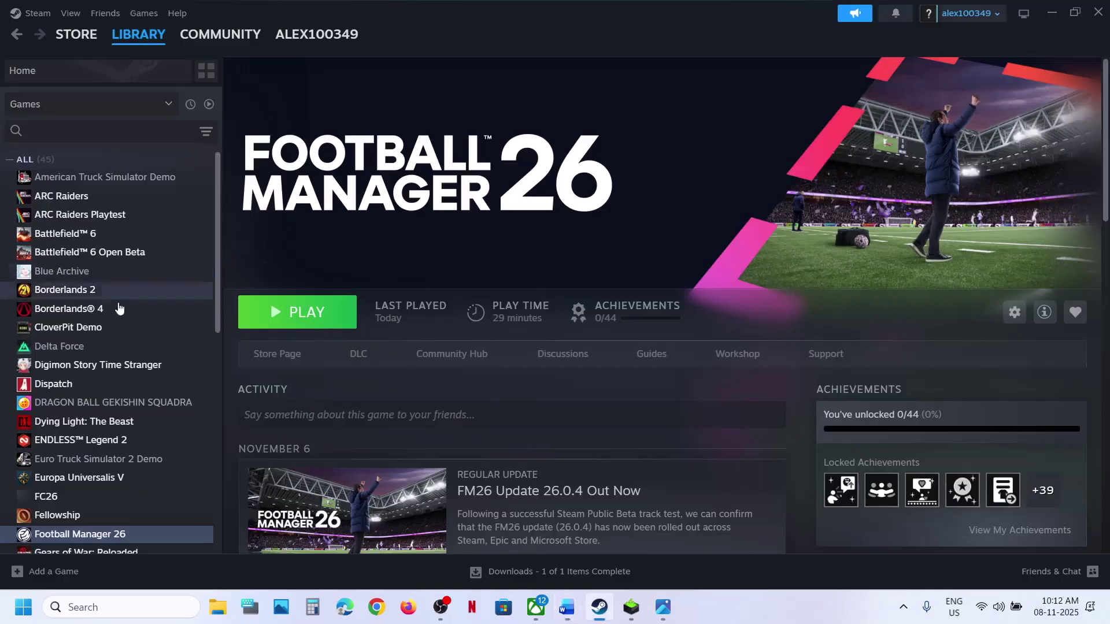
{"action": "right_click", "coordinate": [73, 533]}
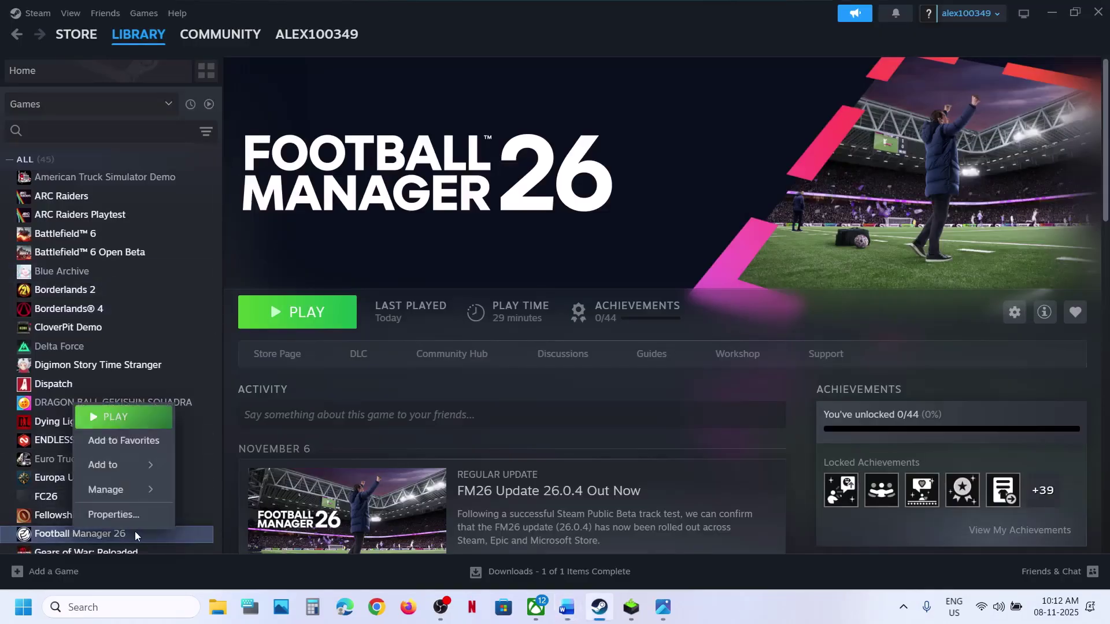
{"action": "left_click", "coordinate": [113, 514]}
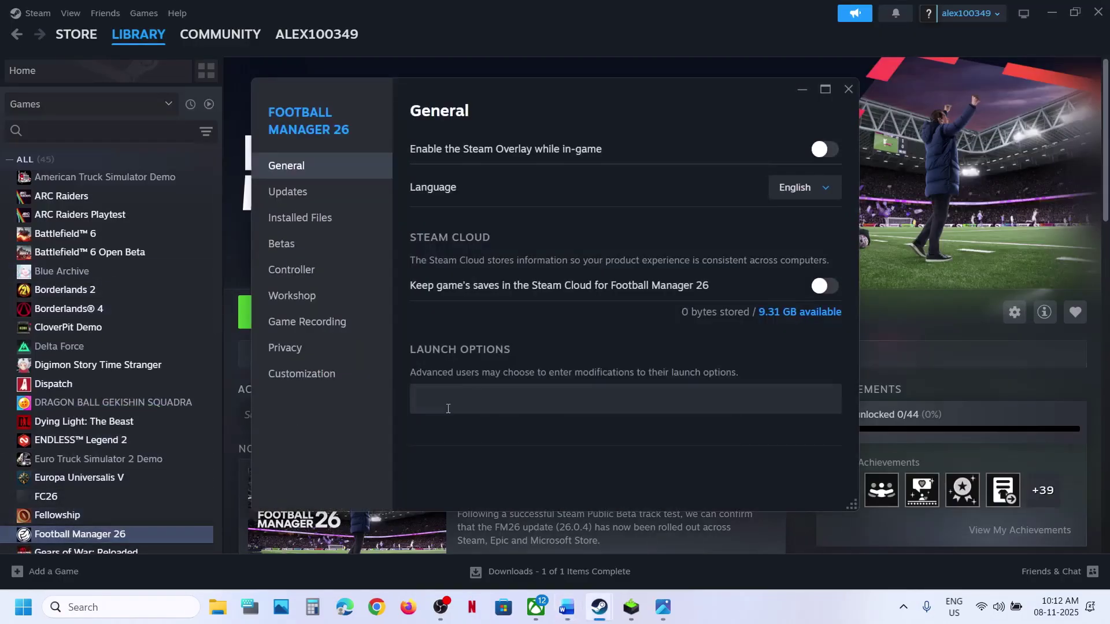
- Copy the --no_exclusive_fullscreen line from Step 3 of the Word notes
{"action": "left_click", "coordinate": [565, 607]}
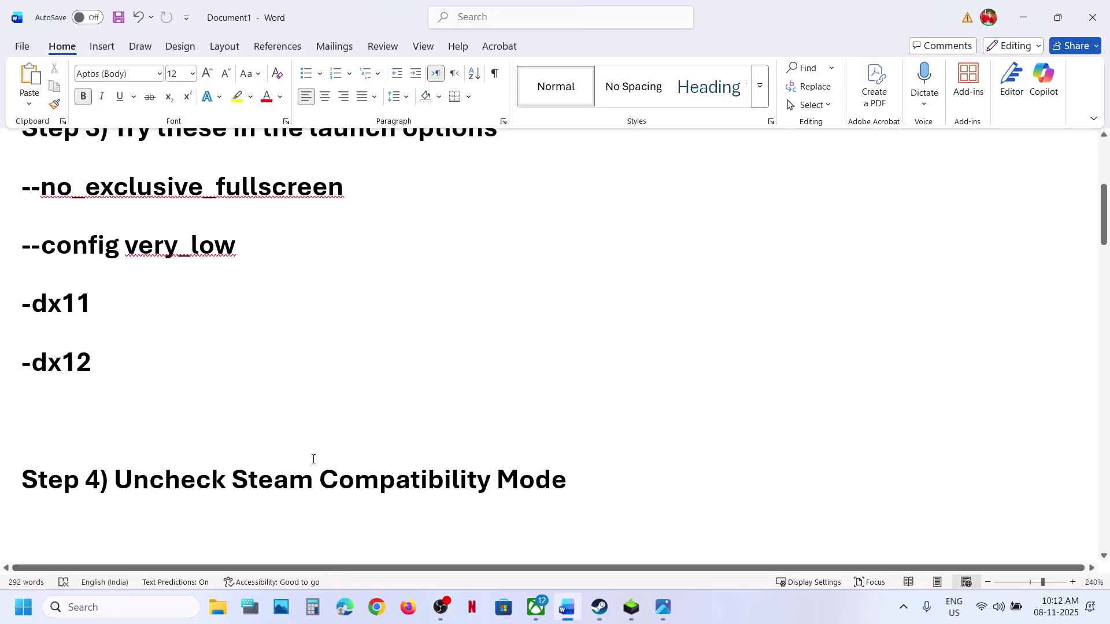
{"action": "double_click", "coordinate": [189, 192]}
{"action": "triple_click", "coordinate": [187, 192]}
{"action": "key", "text": "ctrl+c"}
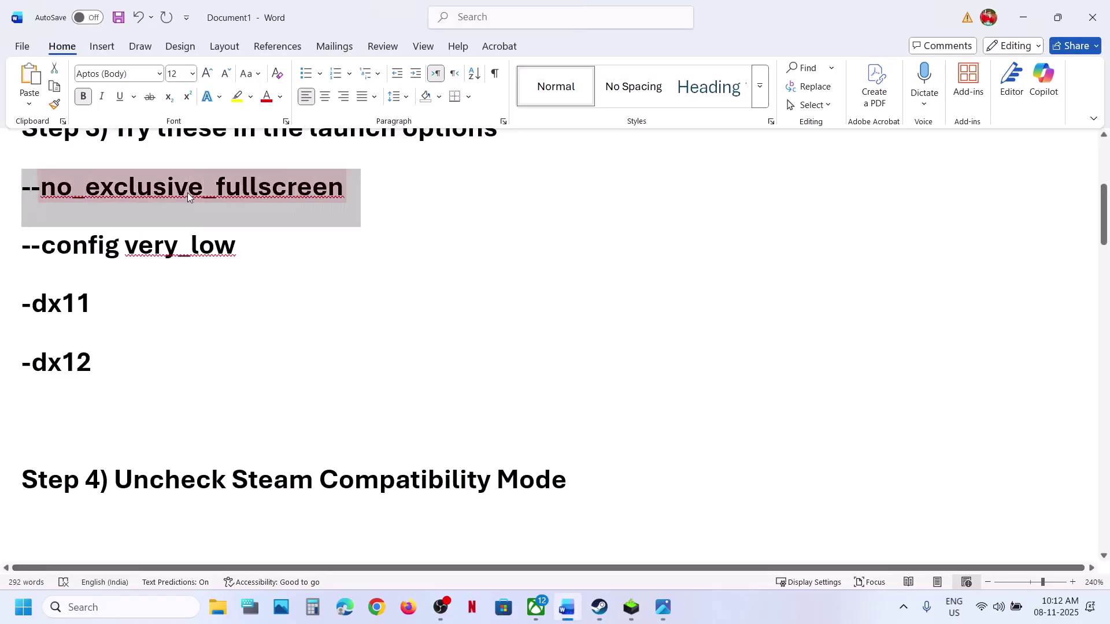
- Set Football Manager 26's Steam launch options to --no_exclusive_fullscreen and close its properties
{"action": "key", "text": "alt+Tab"}
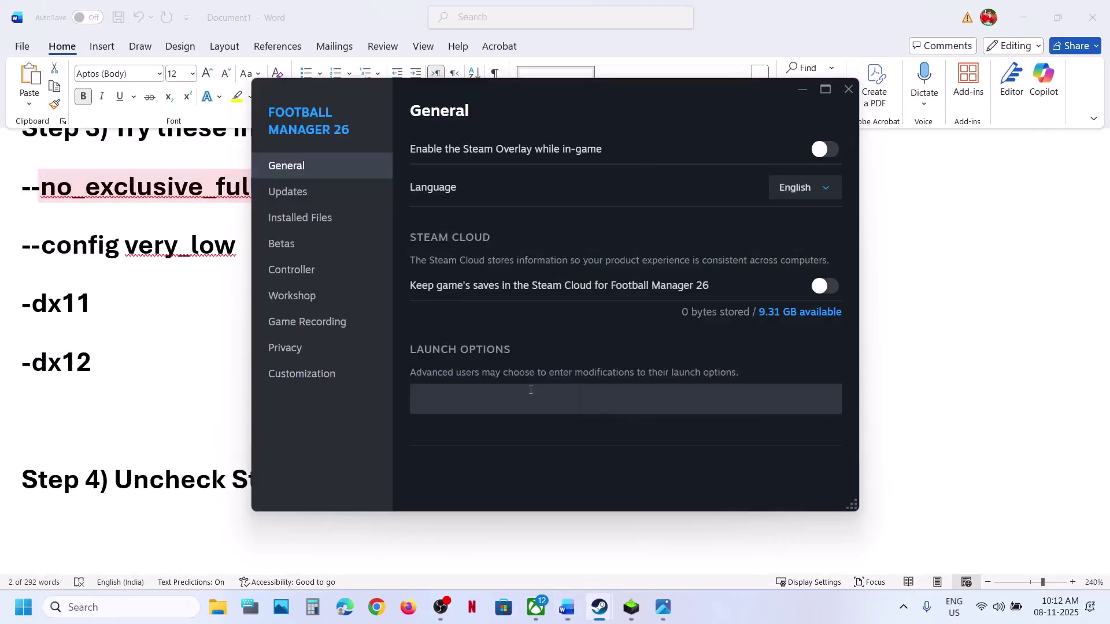
{"action": "left_click", "coordinate": [500, 405]}
{"action": "key", "text": "ctrl+v"}
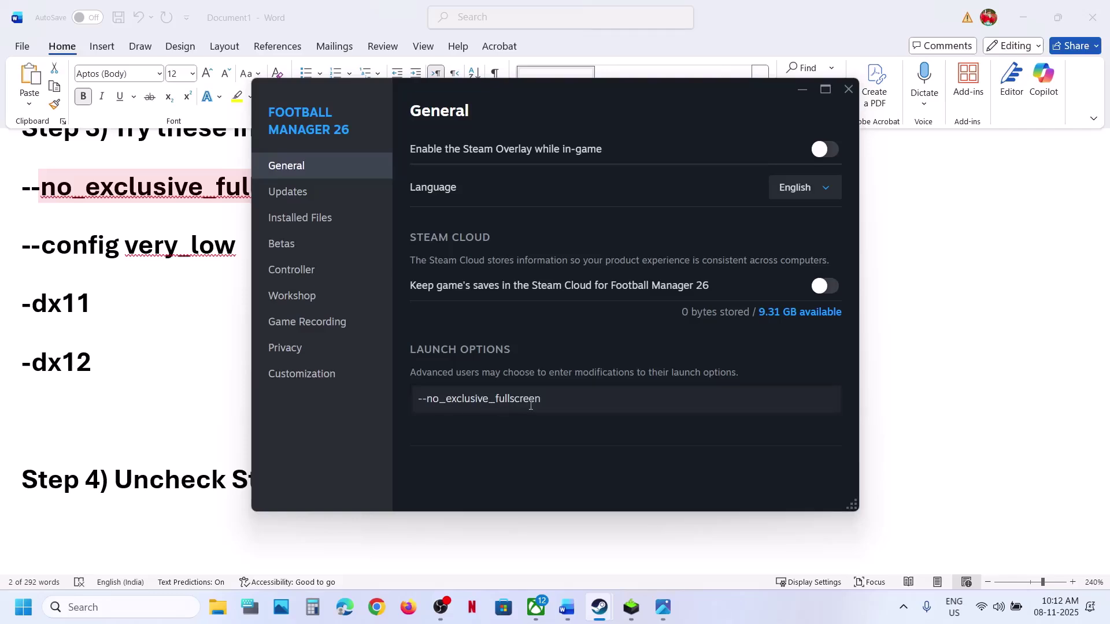
{"action": "left_click", "coordinate": [637, 421]}
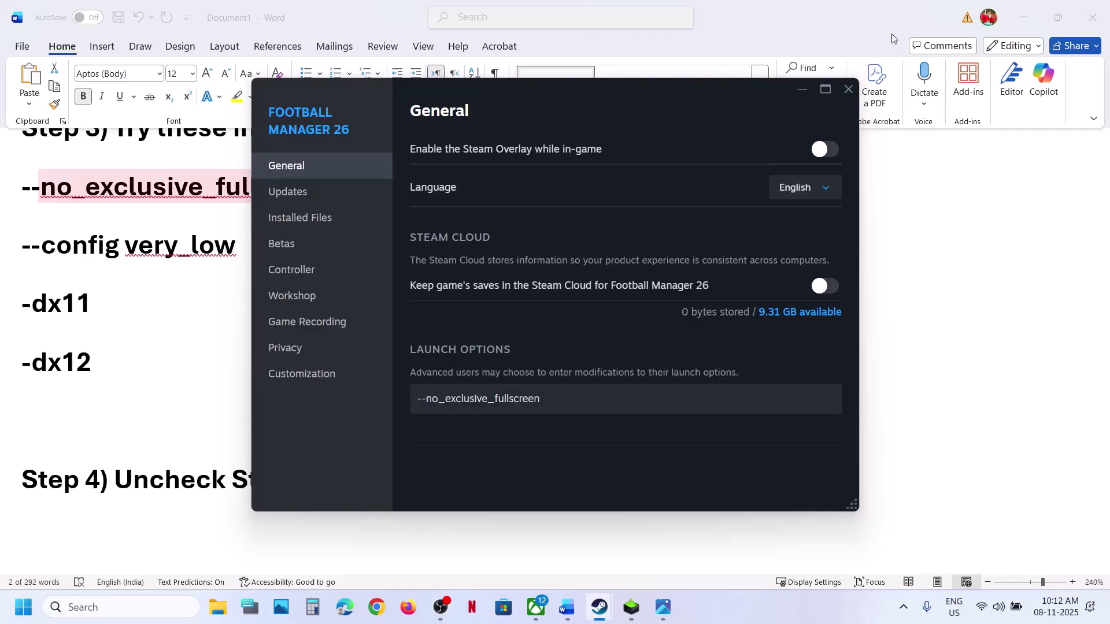
{"action": "left_click", "coordinate": [848, 88]}
- Return to the Word notes and copy the --config very_low line
{"action": "key", "text": "alt+Tab"}
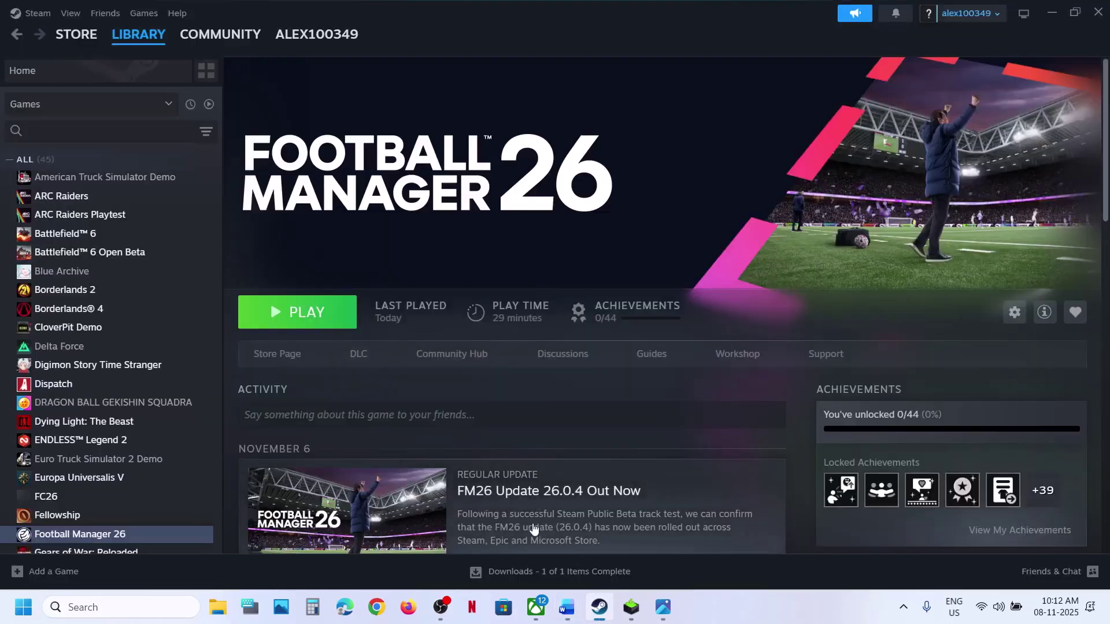
{"action": "key", "text": "super"}
{"action": "key", "text": "Escape"}
{"action": "key", "text": "alt+Tab"}
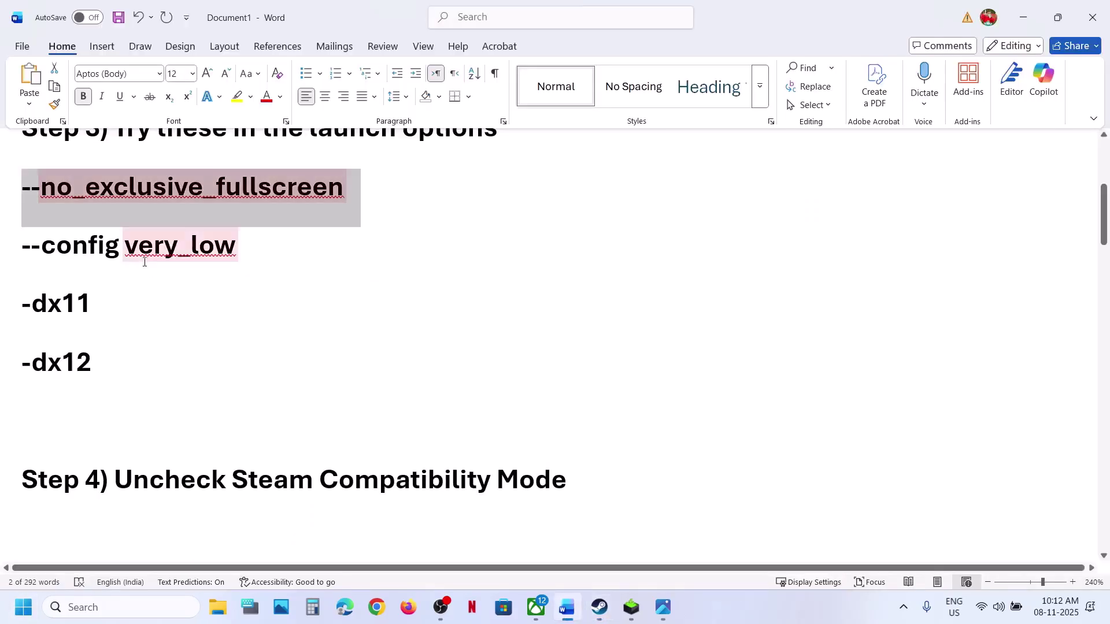
{"action": "triple_click", "coordinate": [126, 245]}
{"action": "key", "text": "ctrl+c"}
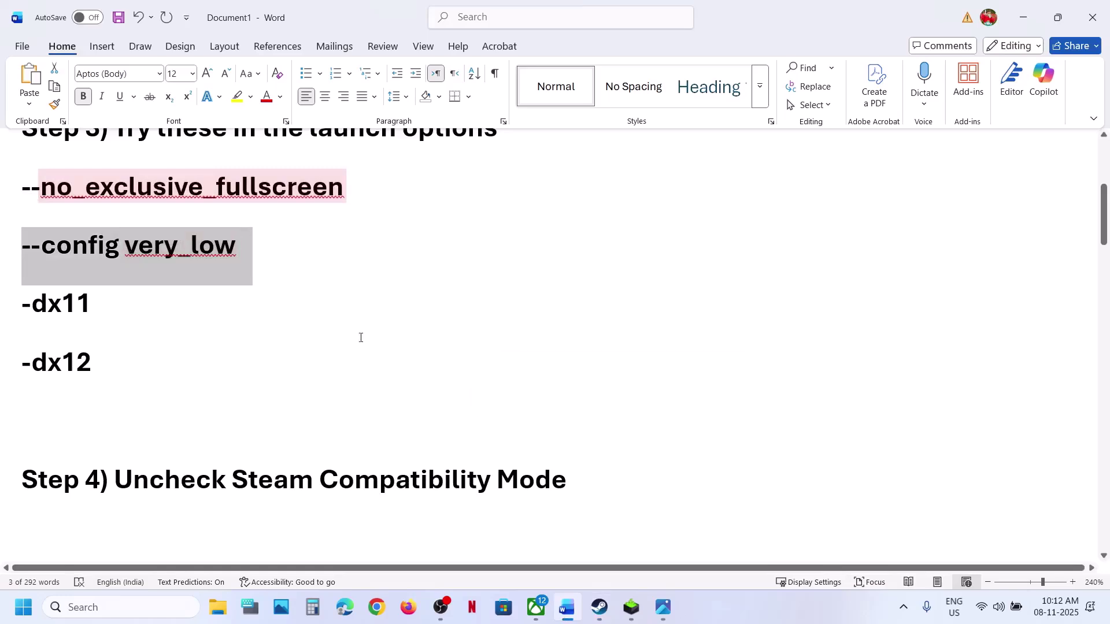
- Reopen Football Manager 26's properties in Steam and replace the launch options with --config very_low
{"action": "left_click", "coordinate": [600, 607]}
{"action": "right_click", "coordinate": [118, 534]}
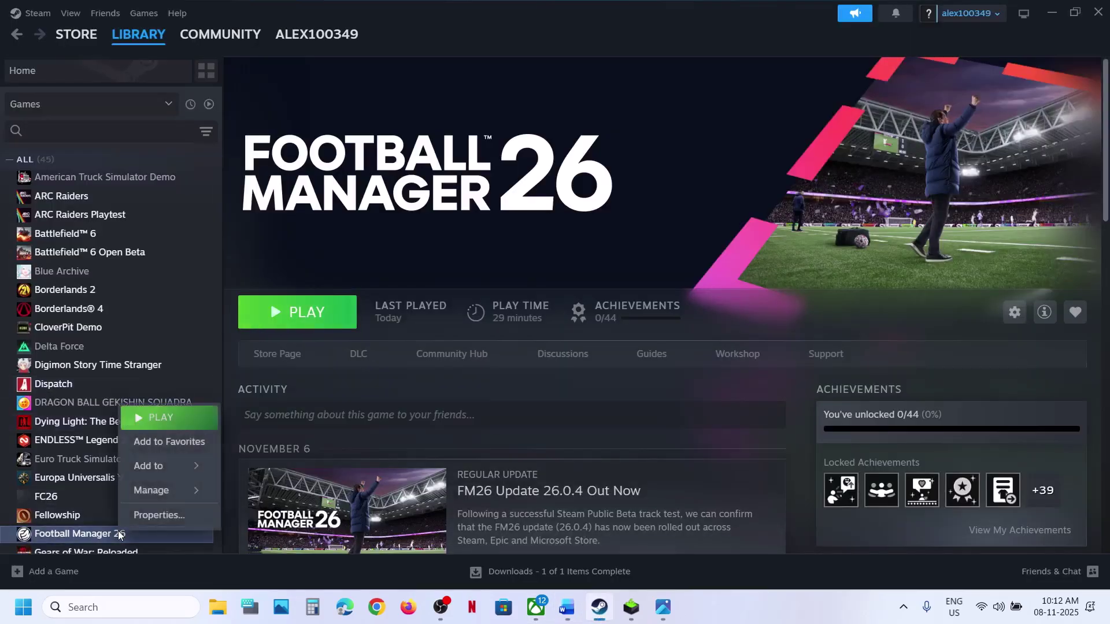
{"action": "left_click", "coordinate": [159, 516]}
{"action": "key", "text": "ctrl+a"}
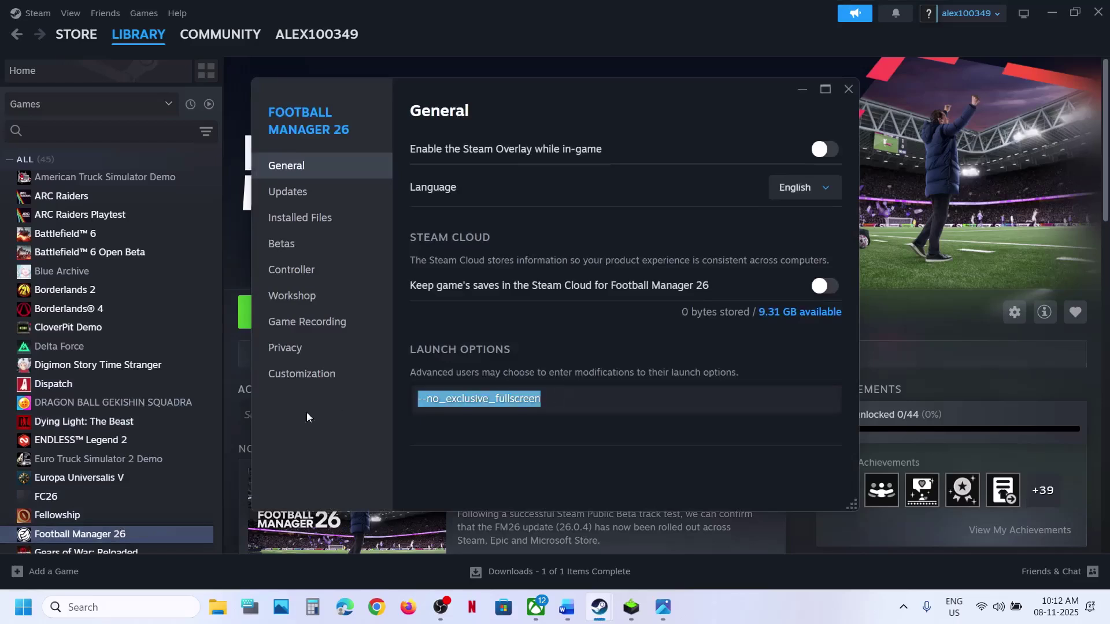
{"action": "key", "text": "ctrl+v"}
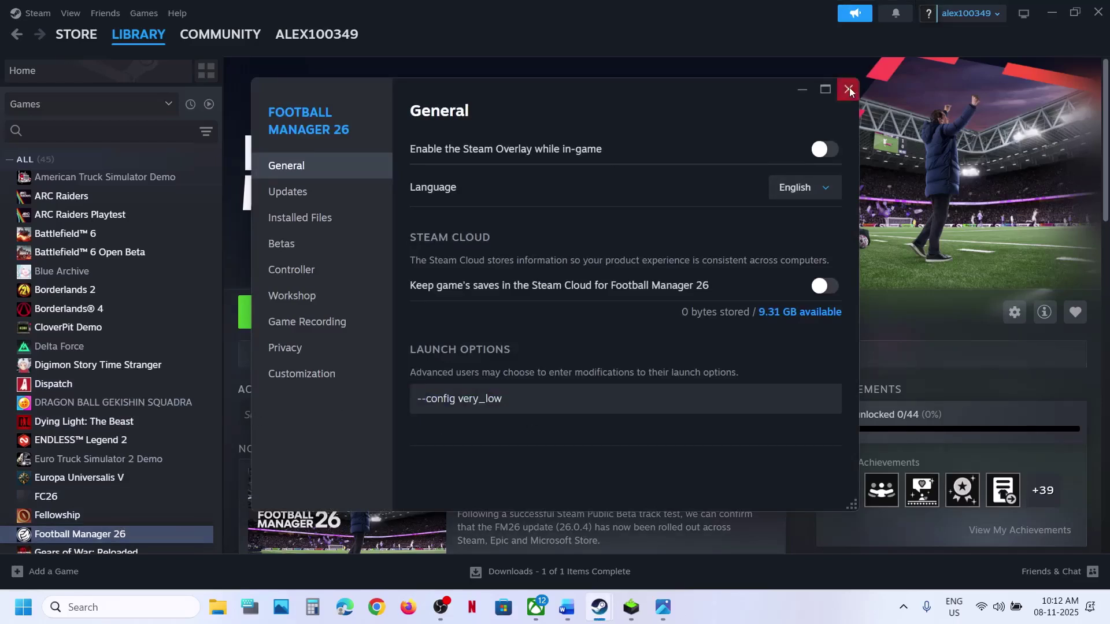
- Try -dx11 and -dx12 as the launch options, clear the field and close the game's properties
{"action": "key", "text": "ctrl+a"}
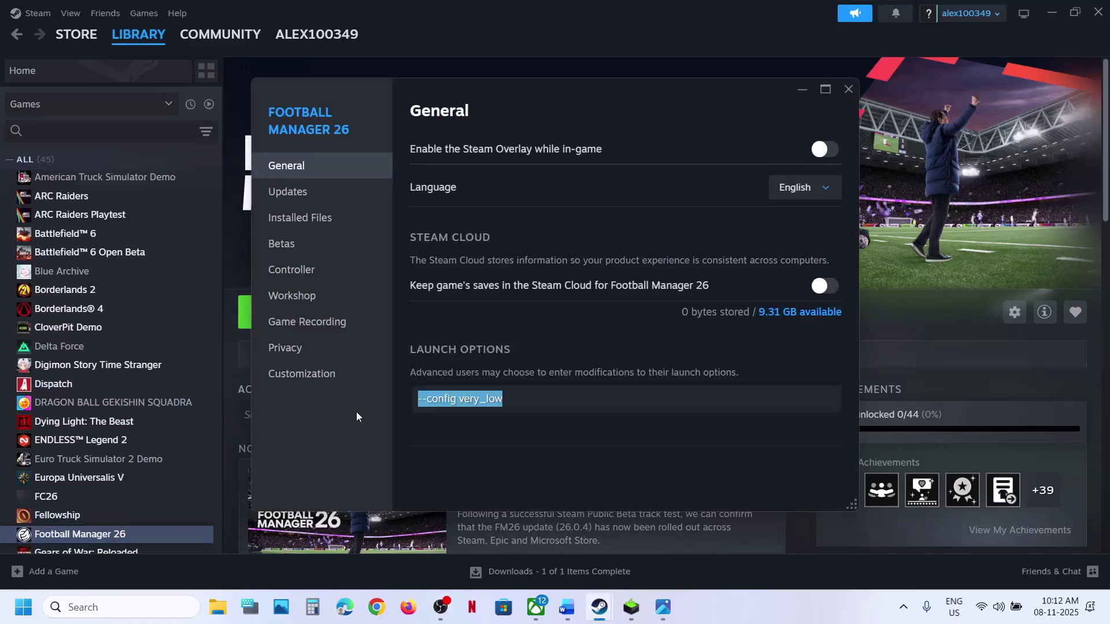
{"action": "type", "text": "-dx11"}
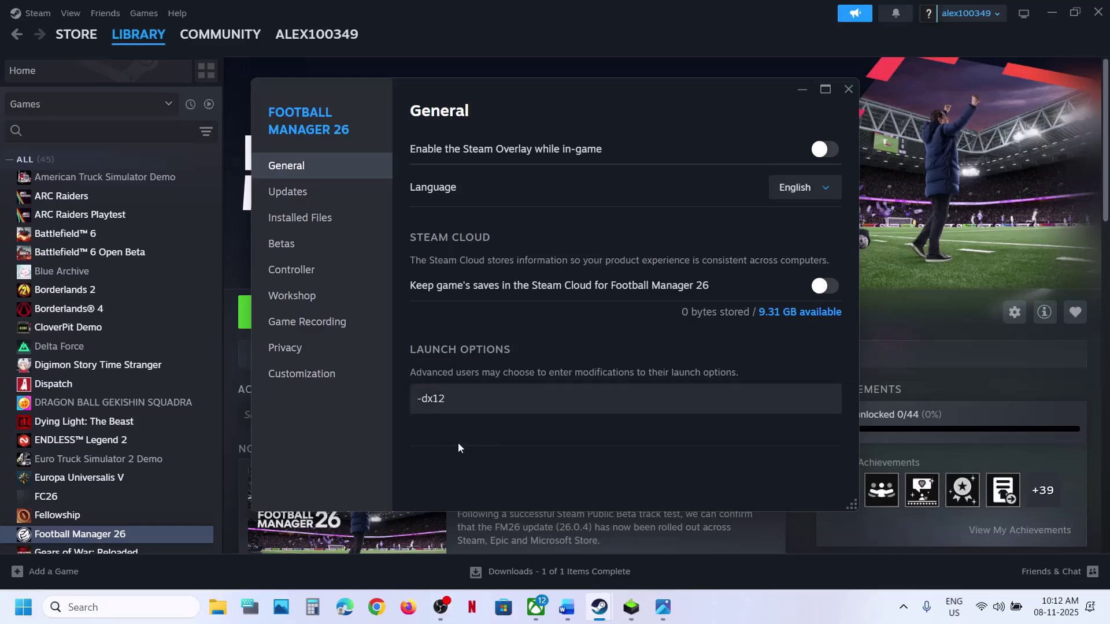
{"action": "left_click_drag", "start_coordinate": [471, 401], "coordinate": [405, 391]}
{"action": "key", "text": "BackSpace"}
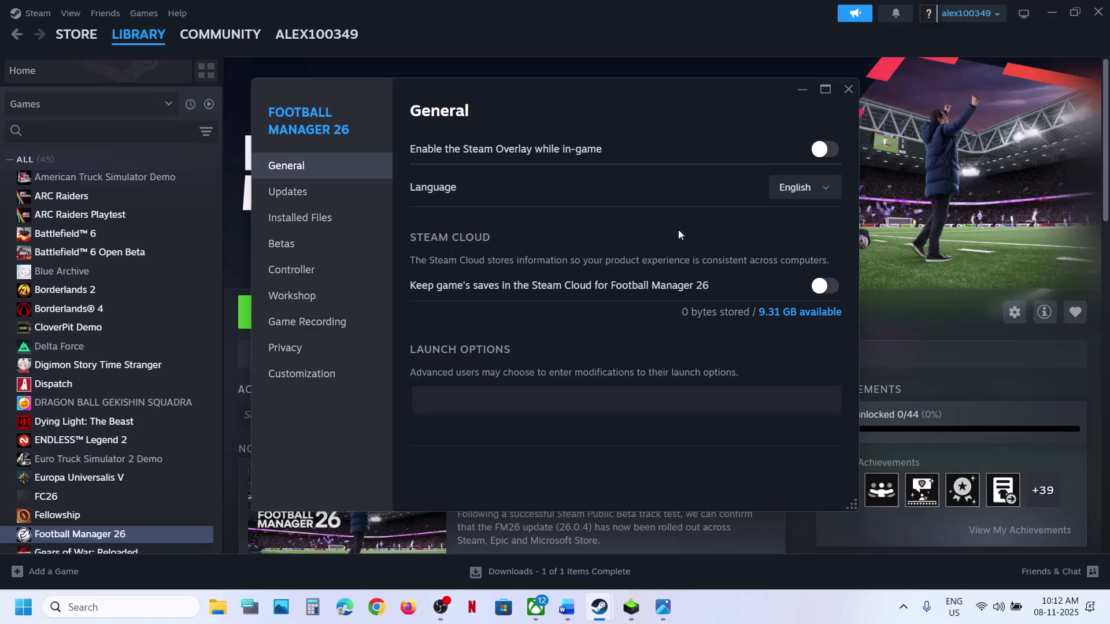
{"action": "left_click", "coordinate": [850, 96]}
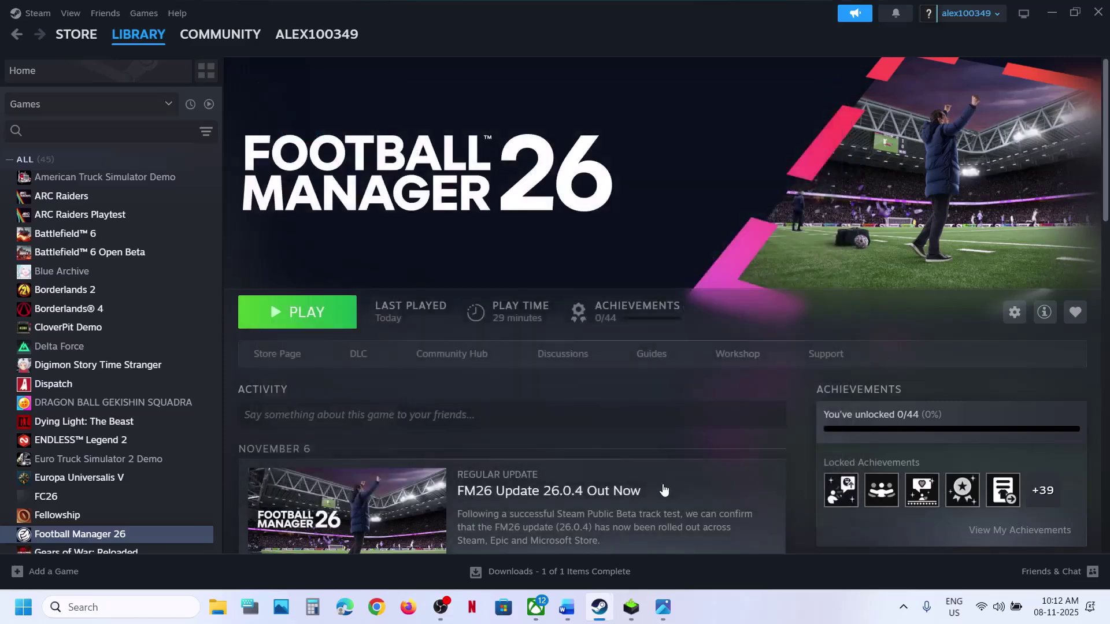
- Switch to the Word notes and read Step 4 on unchecking Steam Compatibility Mode
{"action": "left_click", "coordinate": [566, 608]}
{"action": "scroll", "coordinate": [411, 393], "scroll_direction": "down", "scroll_amount": 2}
{"action": "scroll", "coordinate": [410, 391], "scroll_direction": "up", "scroll_amount": 1}
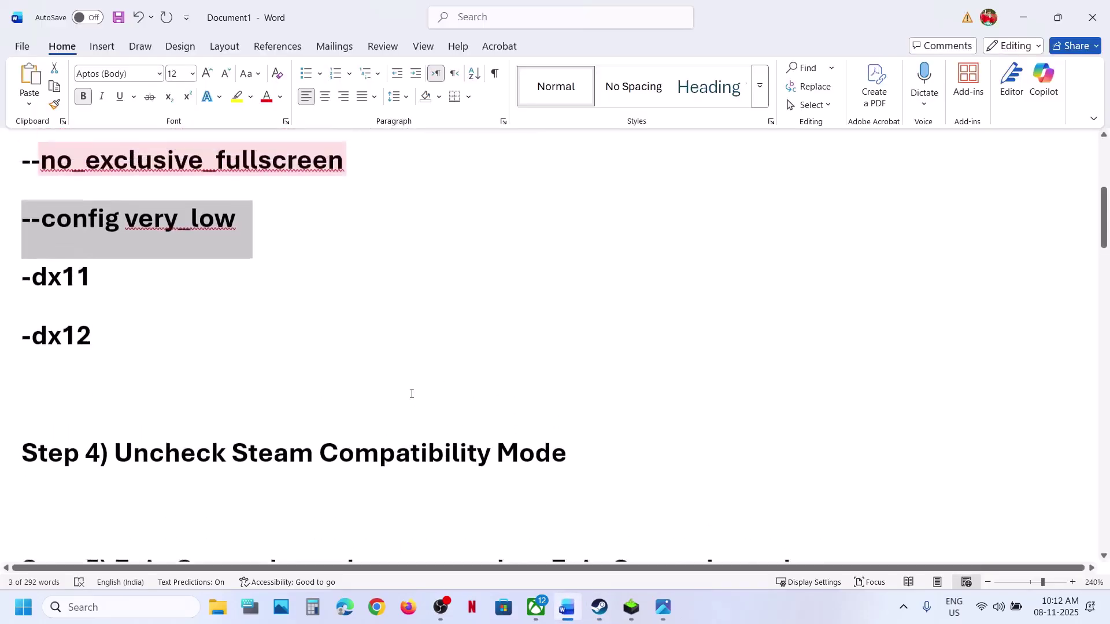
{"action": "left_click_drag", "start_coordinate": [325, 456], "coordinate": [519, 458]}
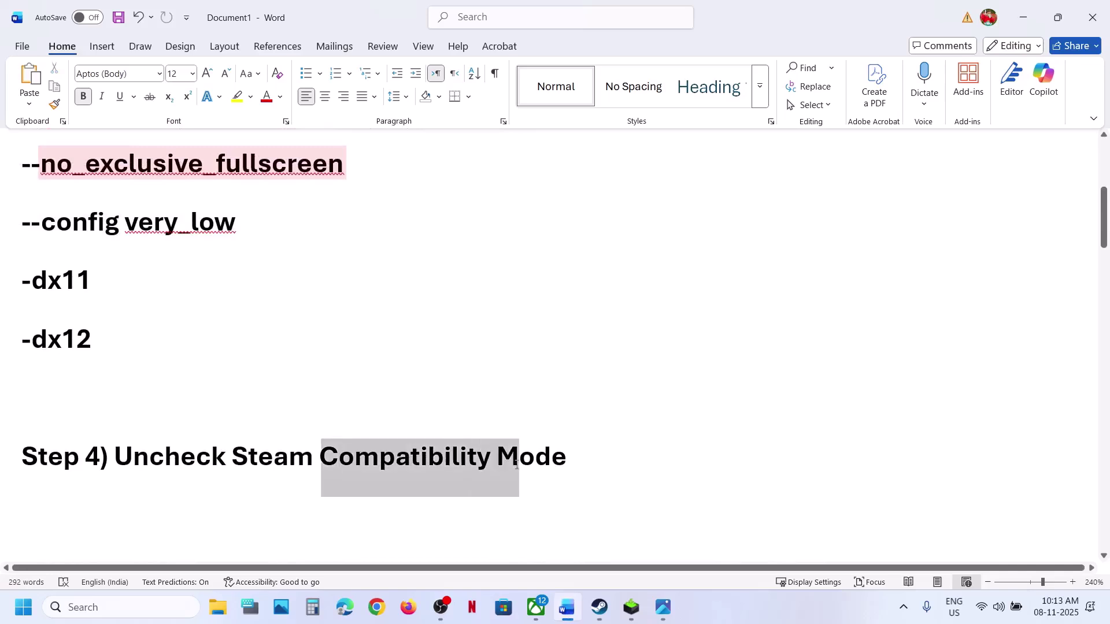
- Find Steam through Windows search and open the file location of its shortcut
{"action": "left_click", "coordinate": [130, 605]}
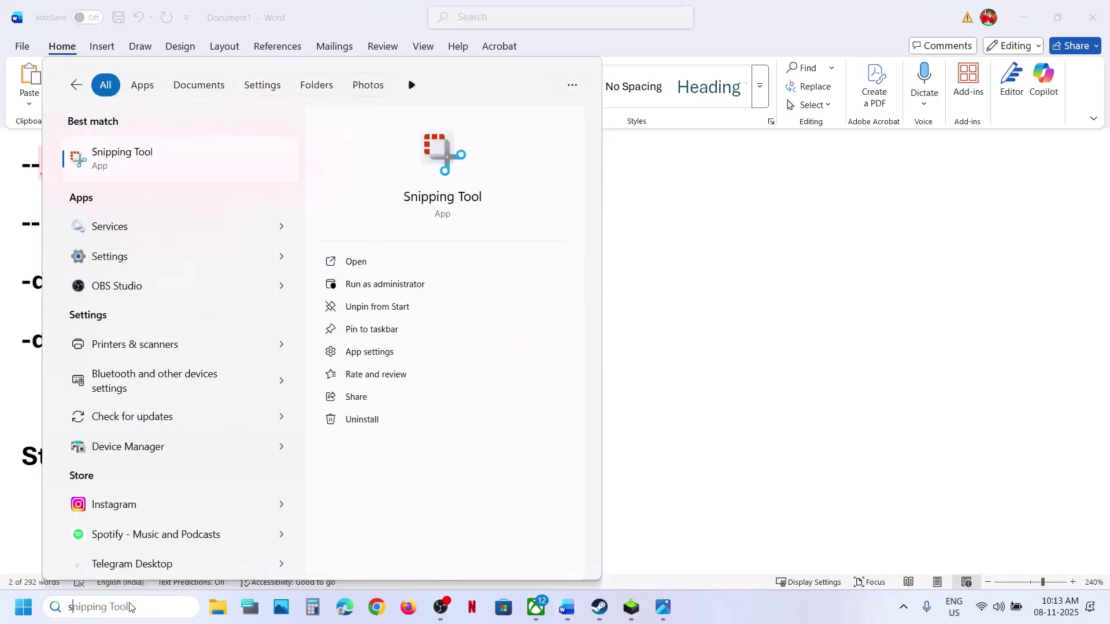
{"action": "type", "text": "steam"}
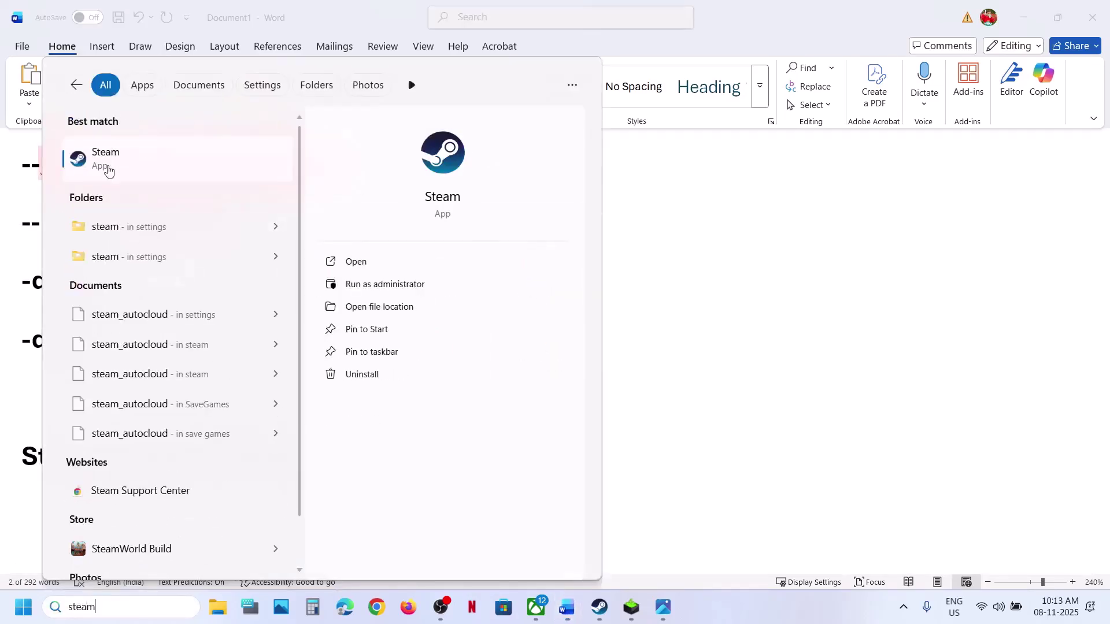
{"action": "right_click", "coordinate": [108, 170]}
{"action": "left_click", "coordinate": [198, 210]}
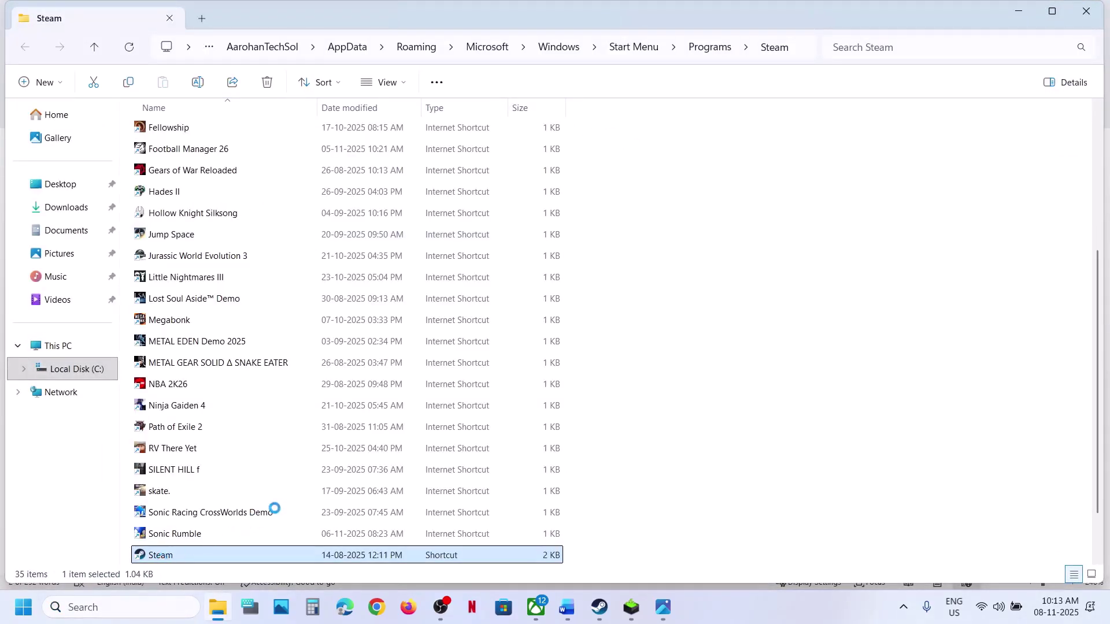
- Open the Steam shortcut's properties, make sure compatibility mode is unchecked, and confirm the compatibility settings
{"action": "key", "text": "shift+F10"}
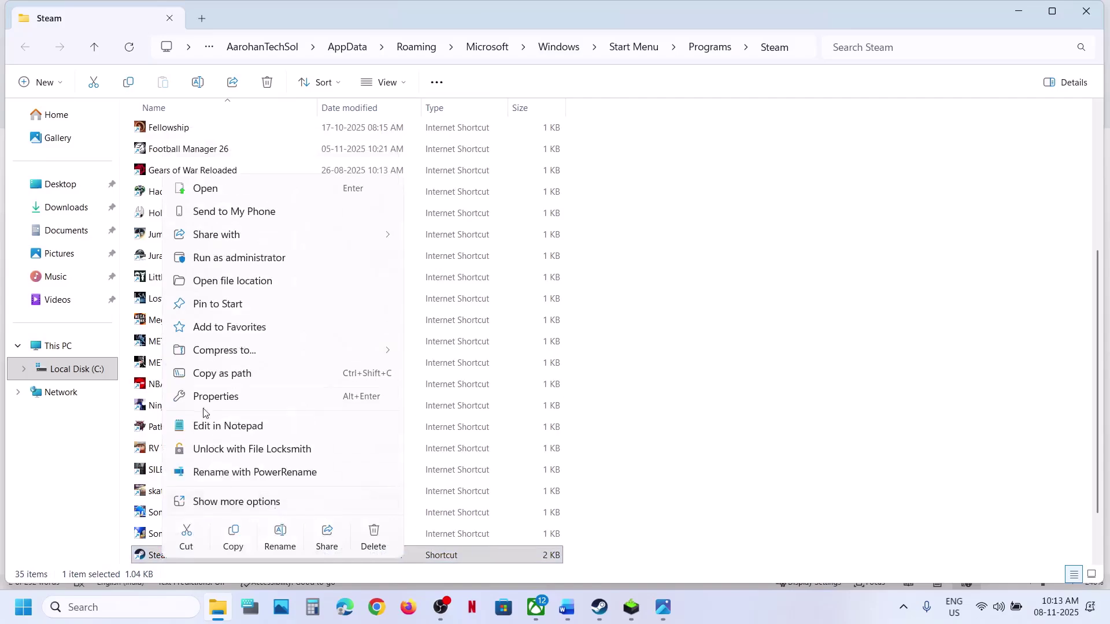
{"action": "left_click", "coordinate": [203, 395]}
{"action": "left_click", "coordinate": [315, 227]}
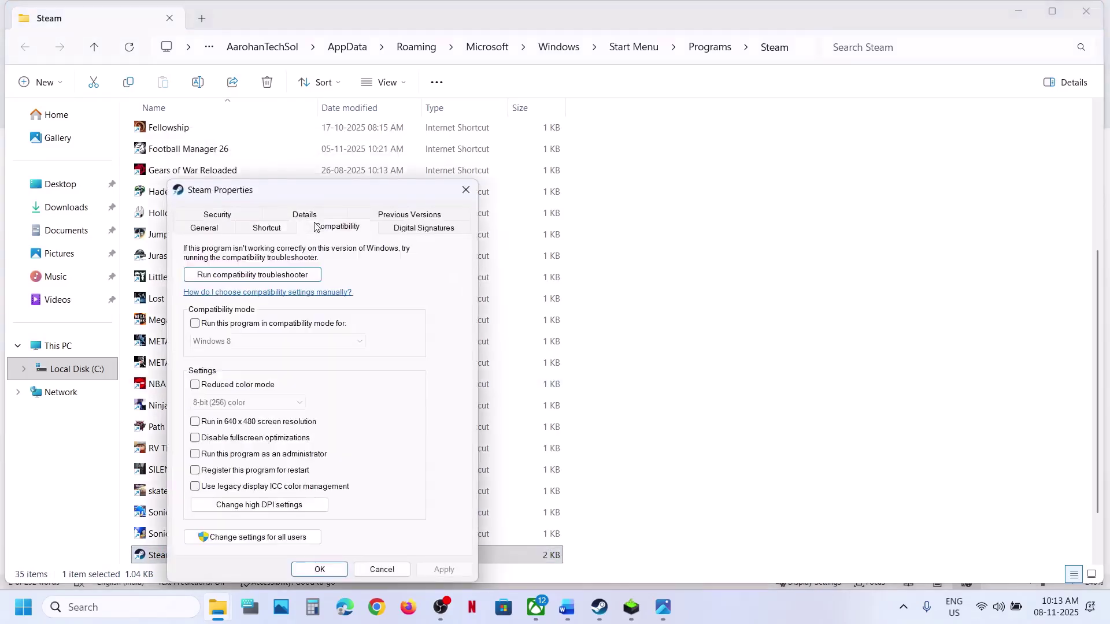
{"action": "left_click", "coordinate": [195, 324]}
{"action": "left_click", "coordinate": [444, 569]}
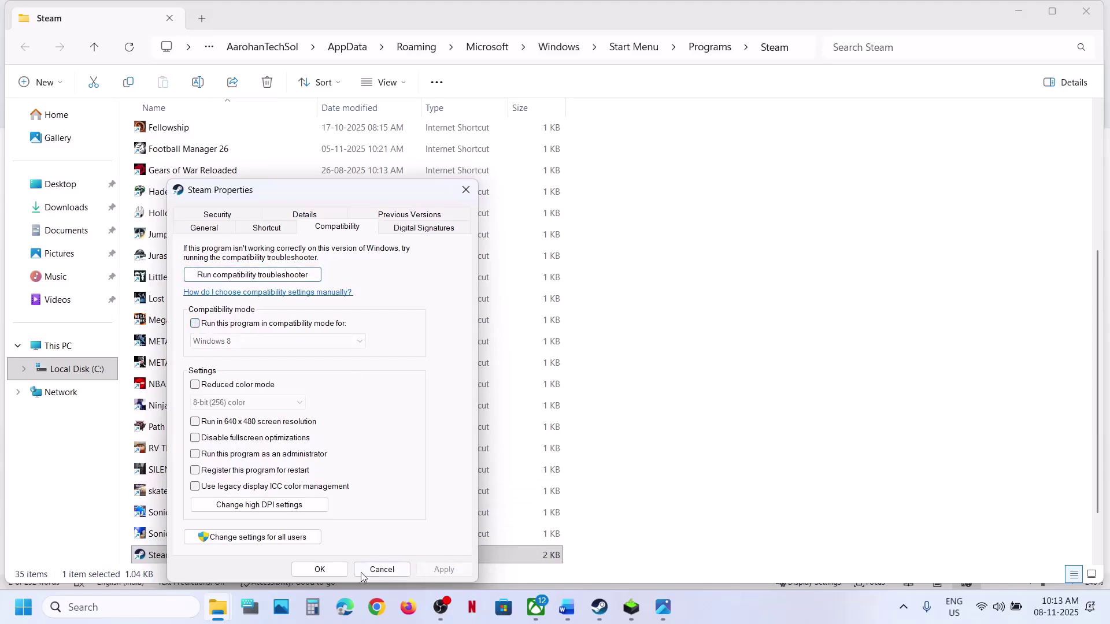
{"action": "left_click", "coordinate": [331, 573]}
- Switch to Steam and look at its Exit command and the Windows search entry for relaunching it
{"action": "left_click", "coordinate": [600, 607]}
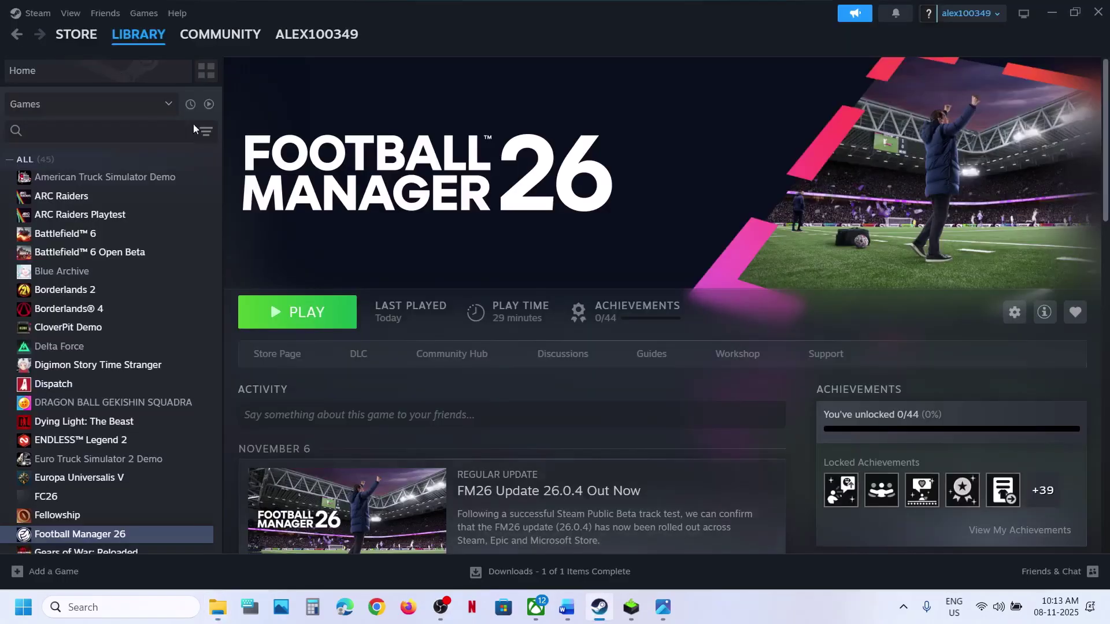
{"action": "left_click", "coordinate": [35, 13]}
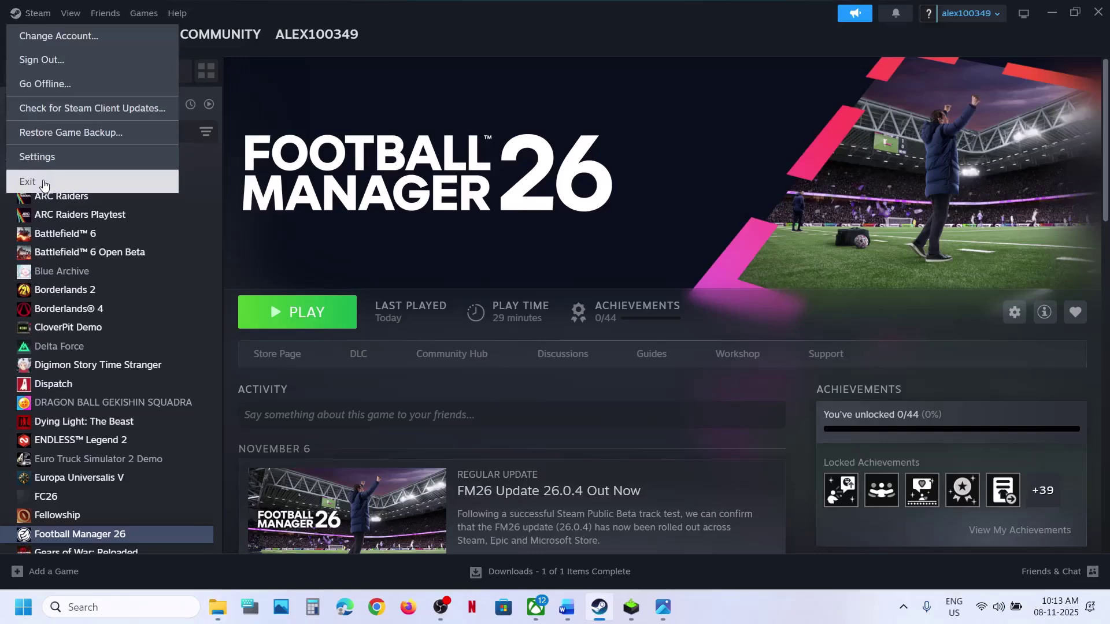
{"action": "left_click", "coordinate": [112, 607]}
{"action": "type", "text": "steam"}
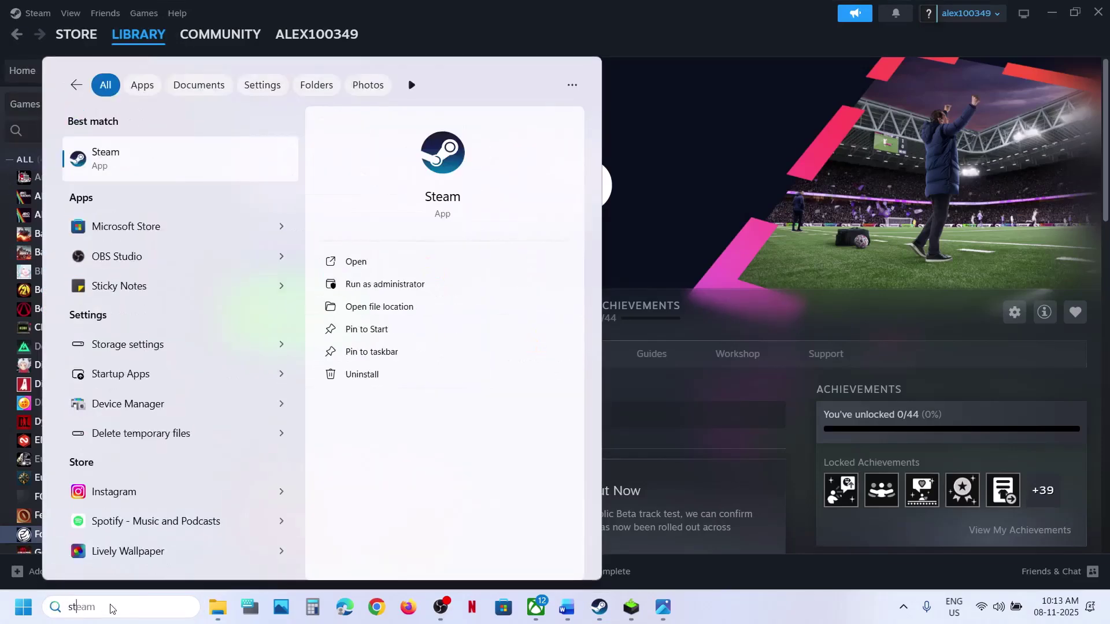
{"action": "left_click", "coordinate": [754, 308]}
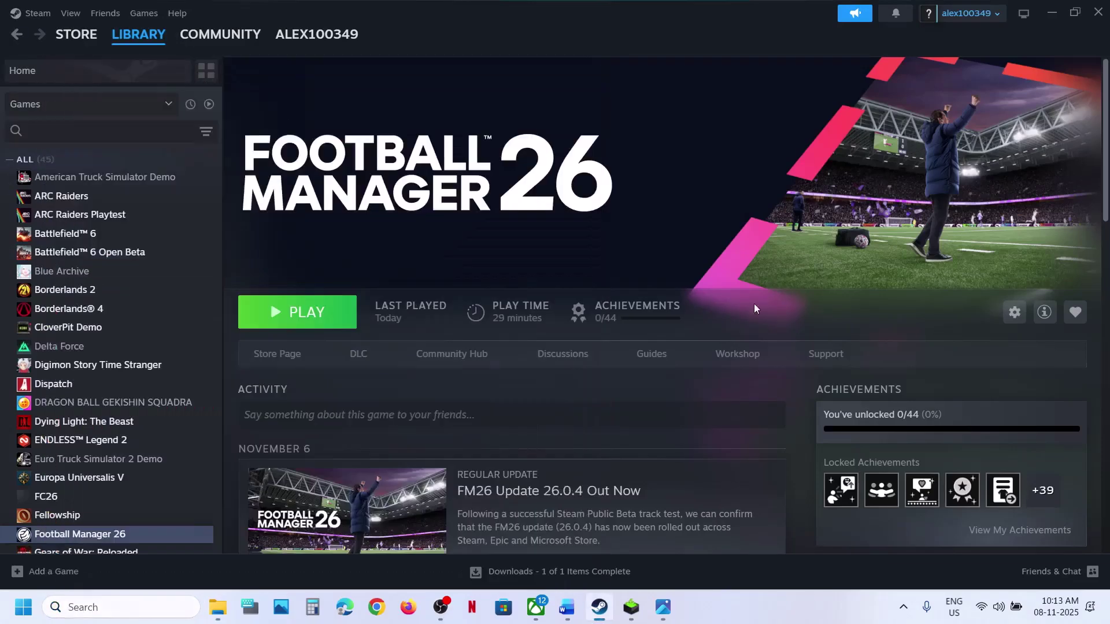
- Switch to the Word notes and read Step 5 on updating Epic Games Launcher
{"action": "left_click", "coordinate": [566, 607]}
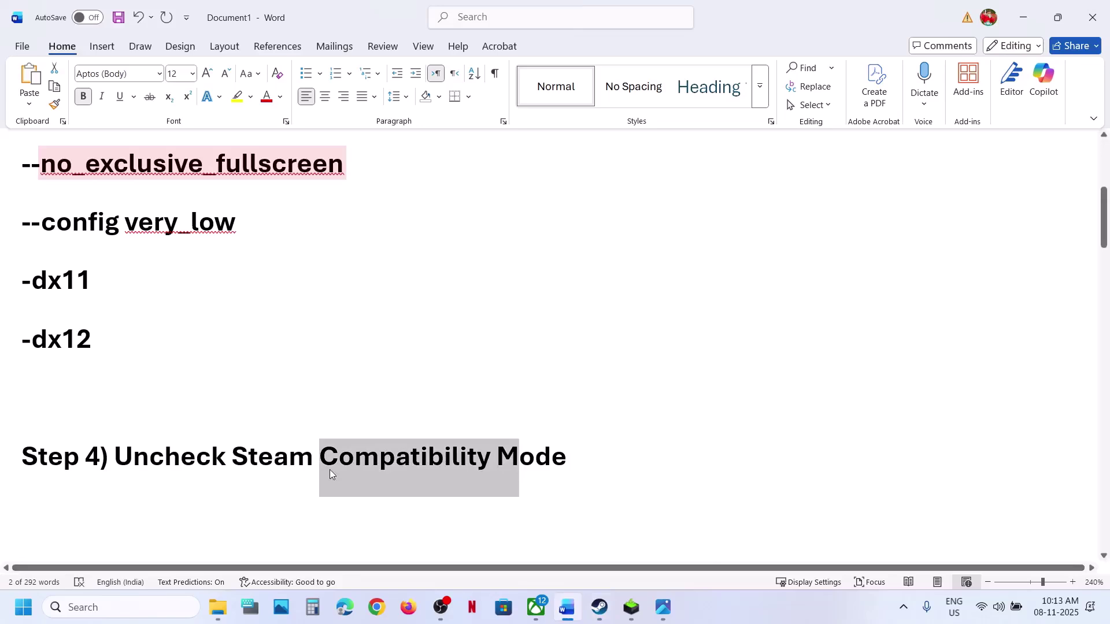
{"action": "scroll", "coordinate": [330, 469], "scroll_direction": "down", "scroll_amount": 3}
{"action": "scroll", "coordinate": [330, 470], "scroll_direction": "up", "scroll_amount": 2}
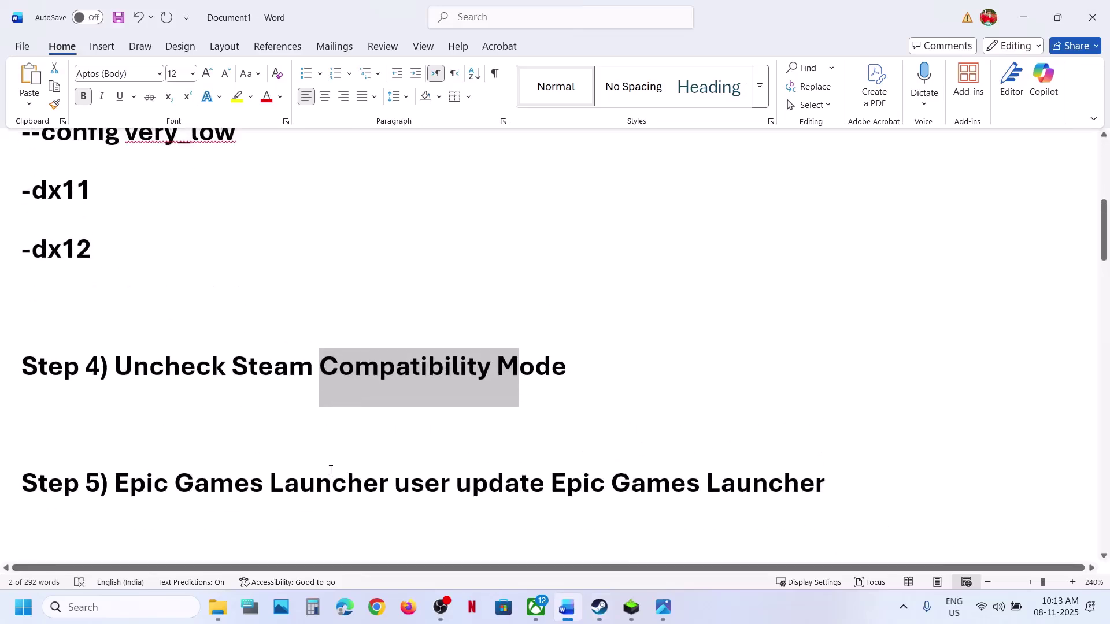
- Launch Epic Games Launcher through Windows search and open its settings from the account options
{"action": "left_click", "coordinate": [155, 612]}
{"action": "type", "text": "epic"}
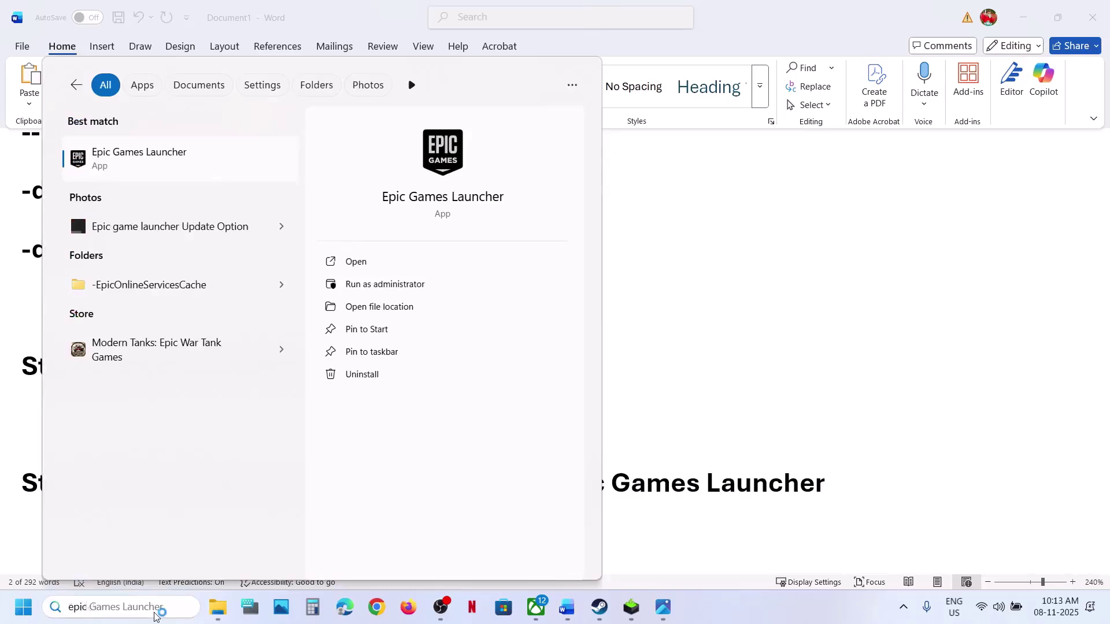
{"action": "key", "text": "Return"}
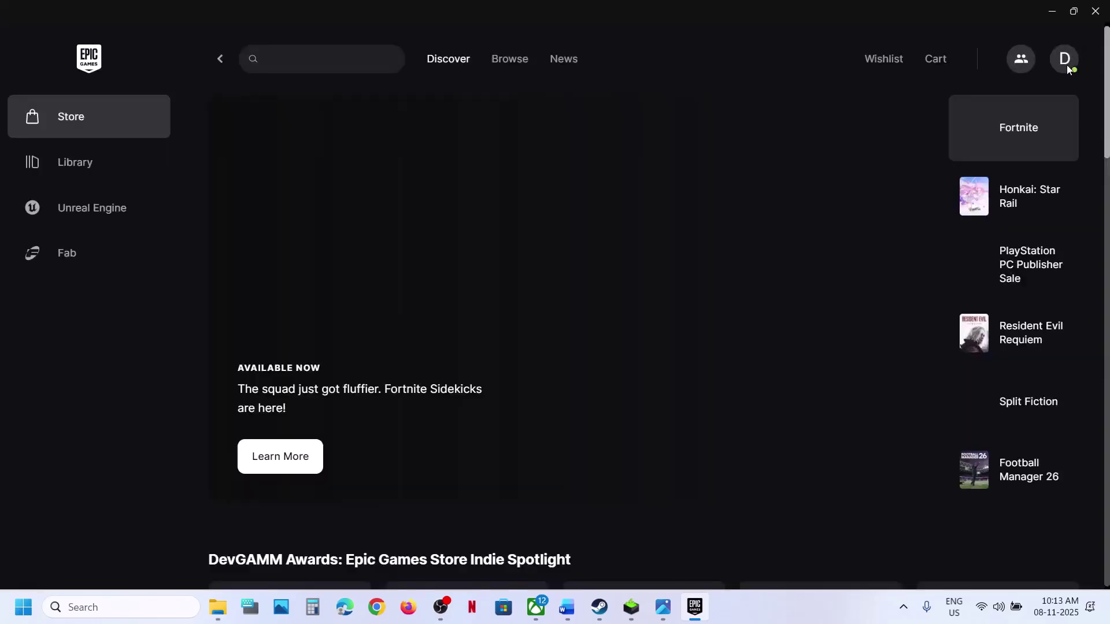
{"action": "left_click", "coordinate": [1063, 59]}
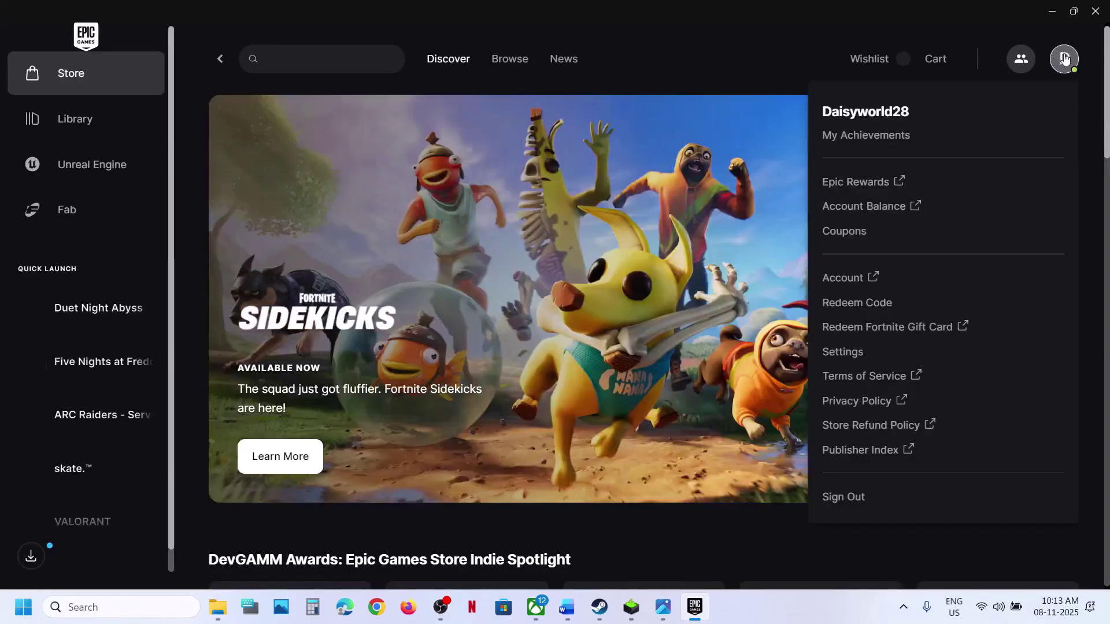
{"action": "left_click", "coordinate": [1064, 59]}
{"action": "left_click", "coordinate": [1062, 64]}
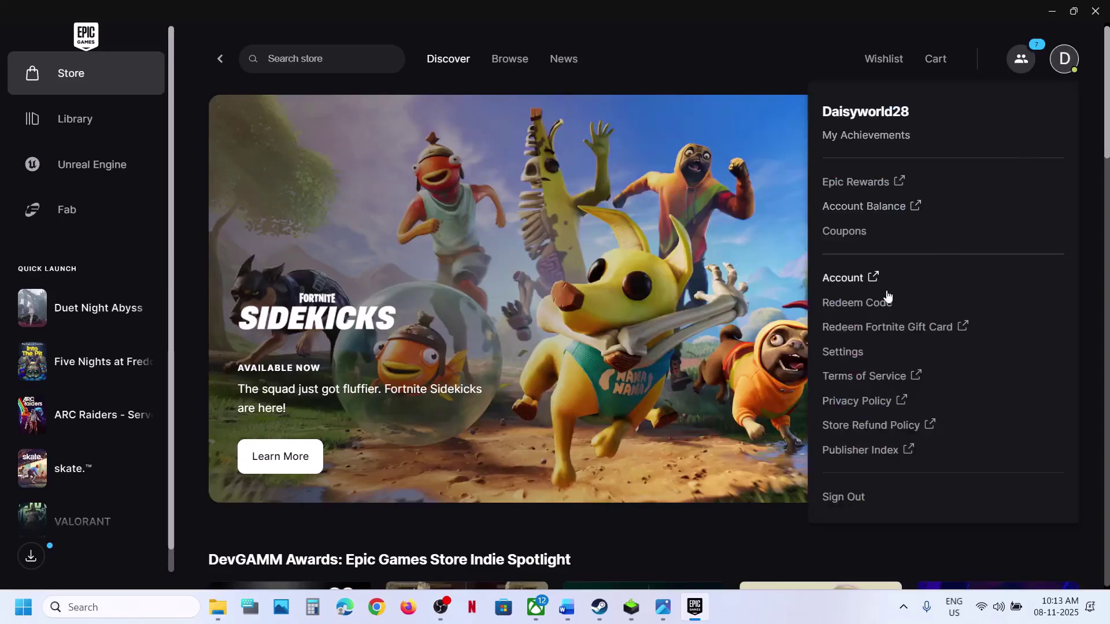
{"action": "left_click", "coordinate": [847, 354]}
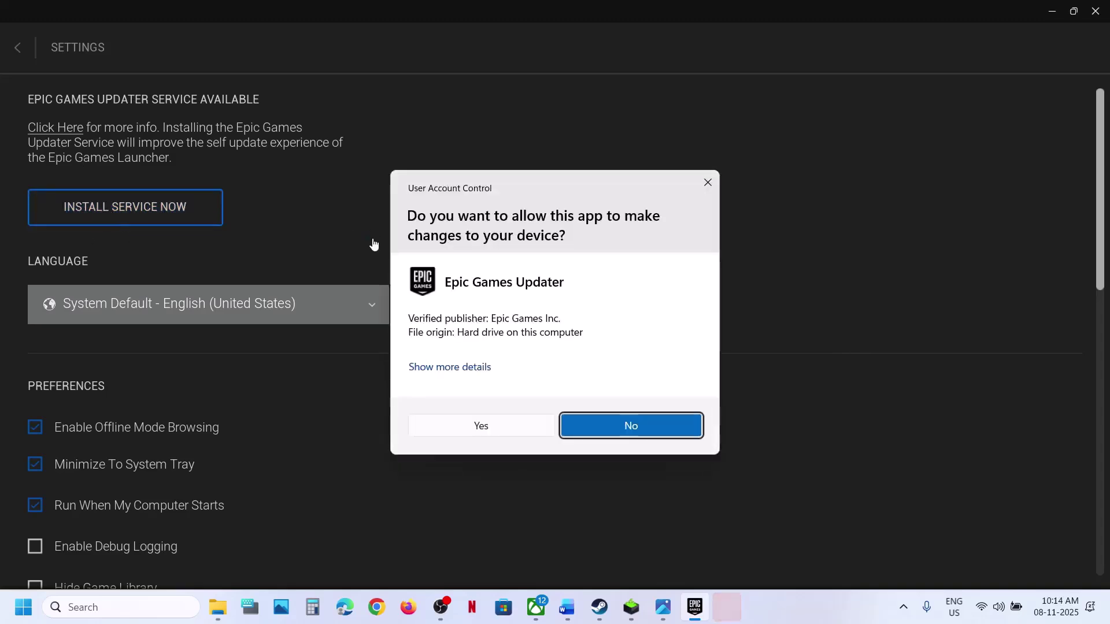
- Allow the Epic Games Updater to make changes, then start the launcher update and approve its permission request
{"action": "left_click", "coordinate": [486, 432]}
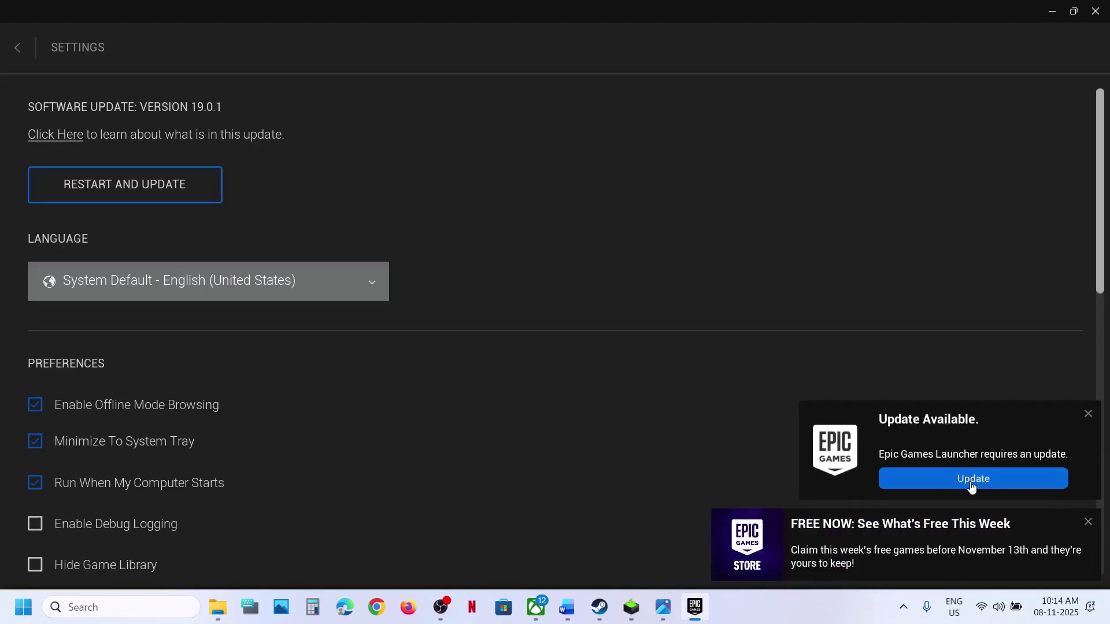
{"action": "left_click", "coordinate": [969, 479]}
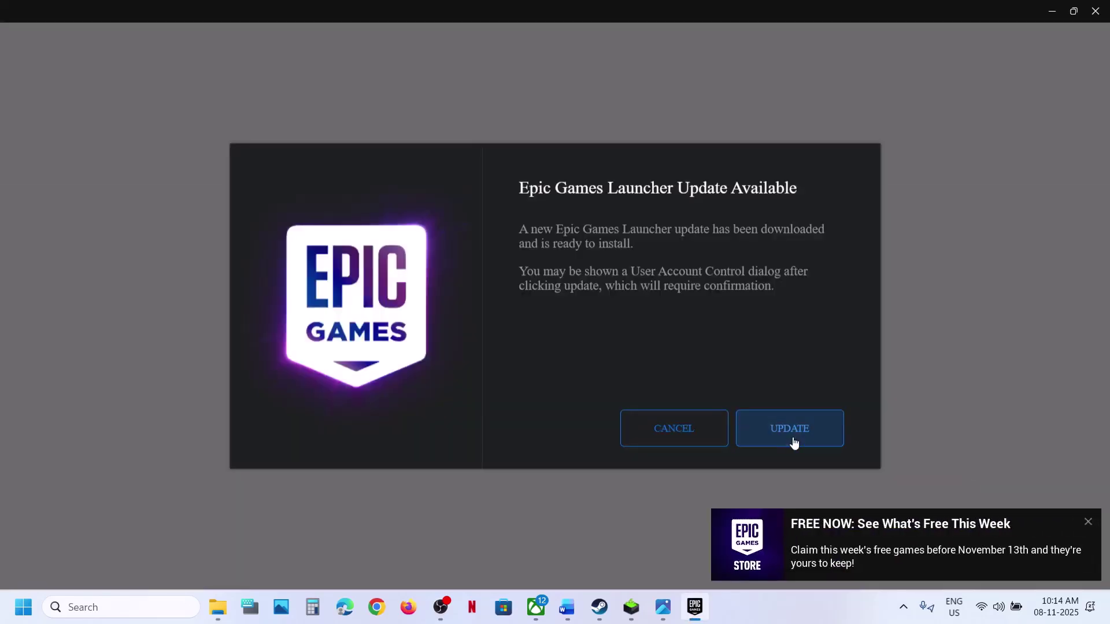
{"action": "left_click", "coordinate": [794, 442]}
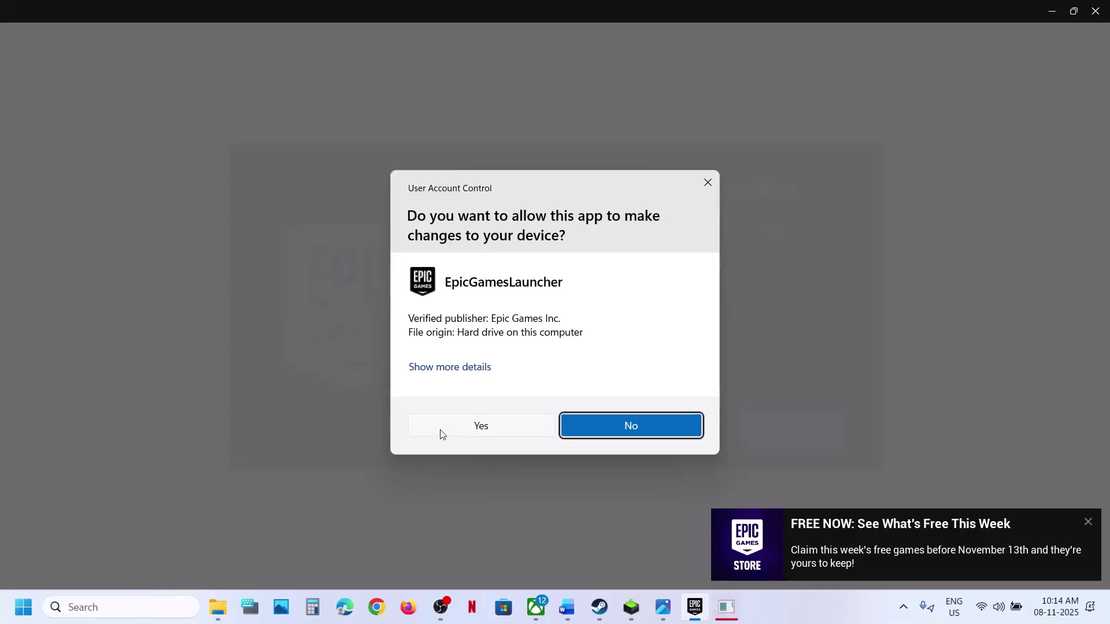
{"action": "left_click", "coordinate": [442, 428]}
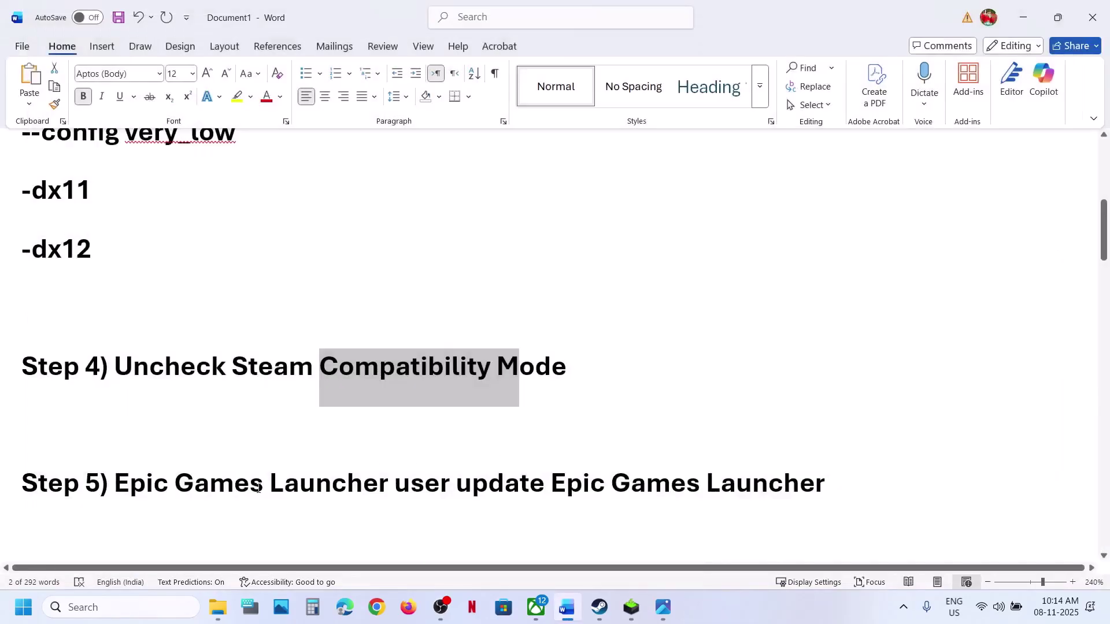
- Read Step 6 in the Word notes on running the game as administrator and disabling full screen optimization
{"action": "left_click", "coordinate": [258, 489]}
{"action": "scroll", "coordinate": [259, 489], "scroll_direction": "down", "scroll_amount": 3}
{"action": "scroll", "coordinate": [258, 488], "scroll_direction": "up", "scroll_amount": 1}
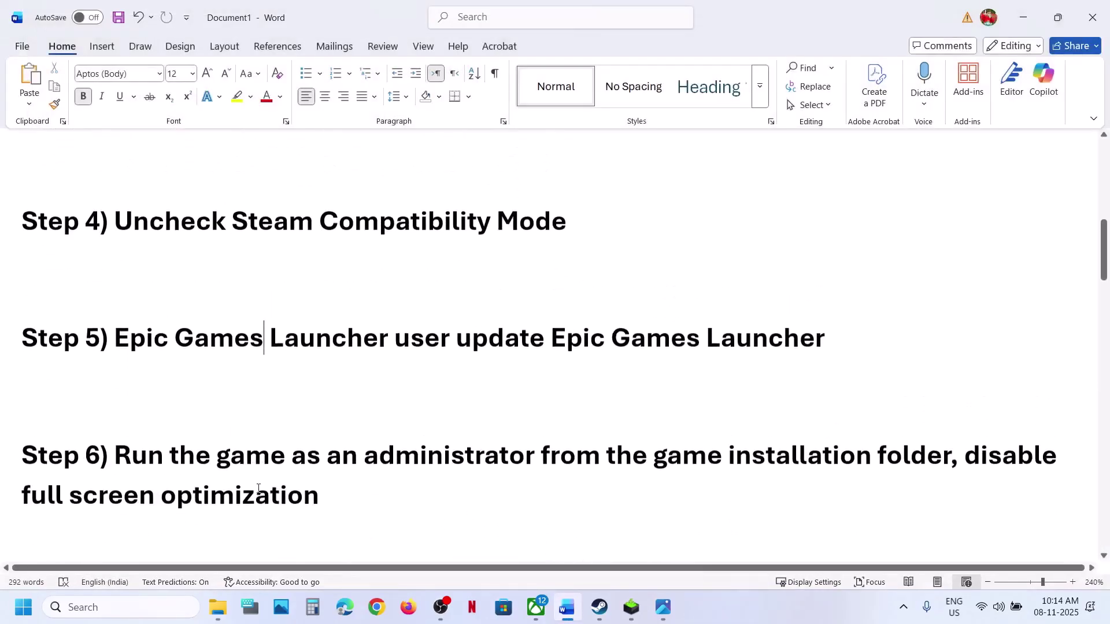
{"action": "scroll", "coordinate": [155, 483], "scroll_direction": "up", "scroll_amount": 1}
{"action": "left_click_drag", "start_coordinate": [150, 475], "coordinate": [352, 513]}
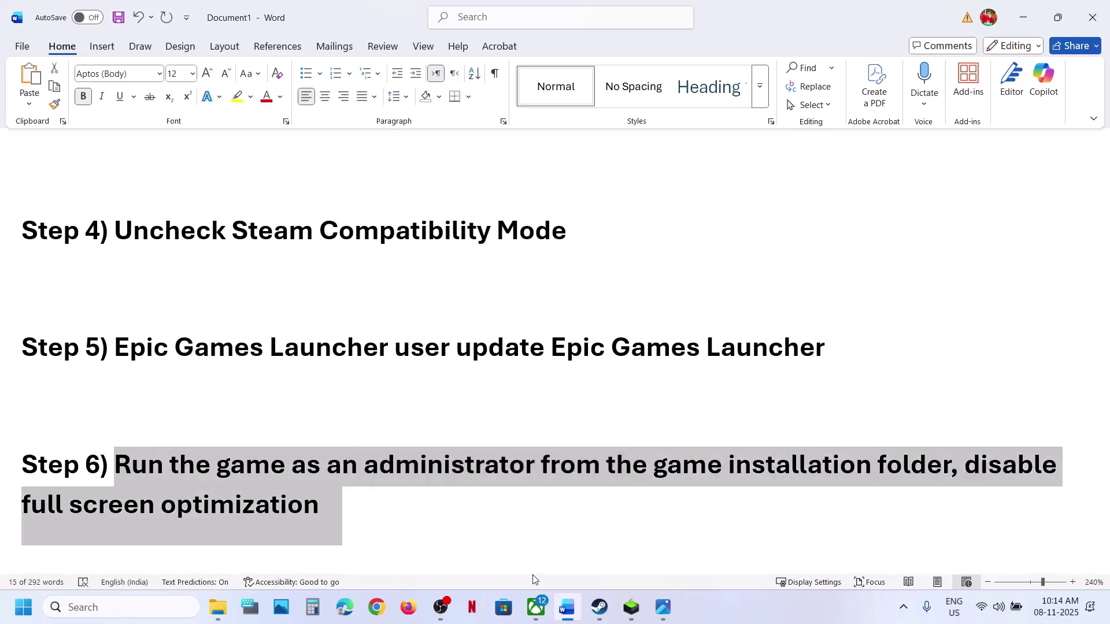
- Switch to Steam and browse the local files of Football Manager 26
{"action": "left_click", "coordinate": [598, 607]}
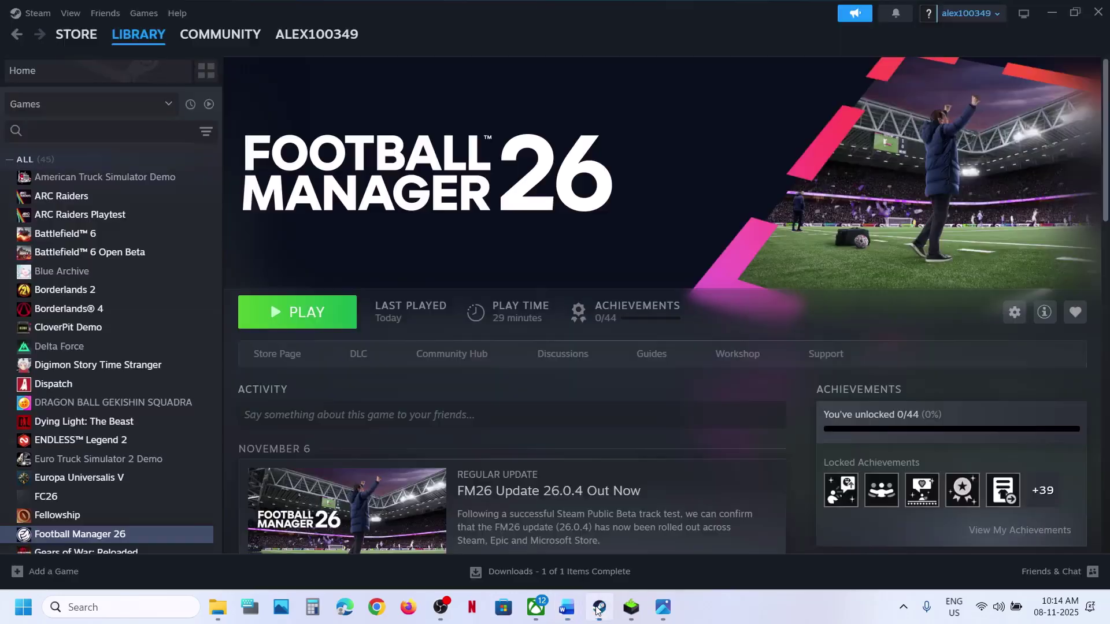
{"action": "right_click", "coordinate": [112, 530]}
{"action": "mouse_move", "coordinate": [145, 489]}
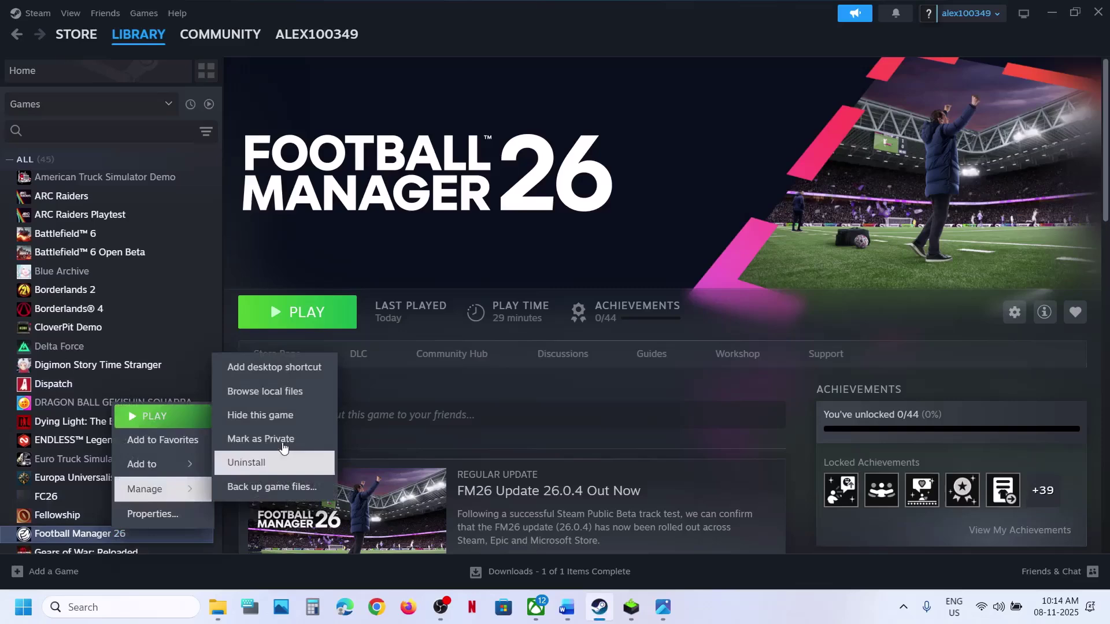
{"action": "left_click", "coordinate": [264, 390]}
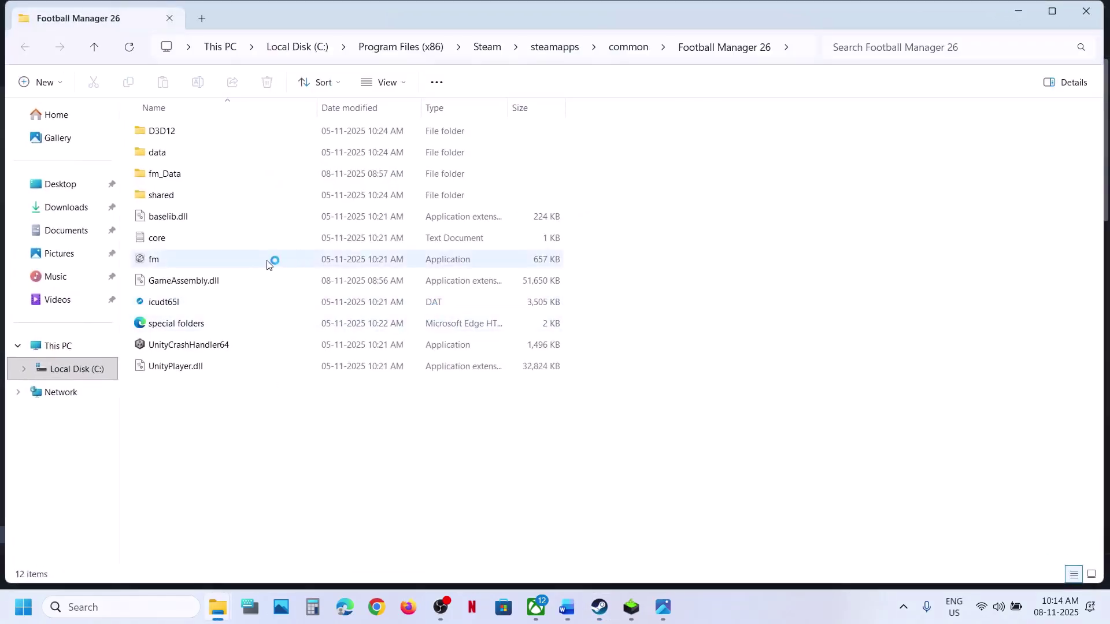
- Set the fm application to run as an administrator in its compatibility properties and apply the change
{"action": "left_click", "coordinate": [155, 261]}
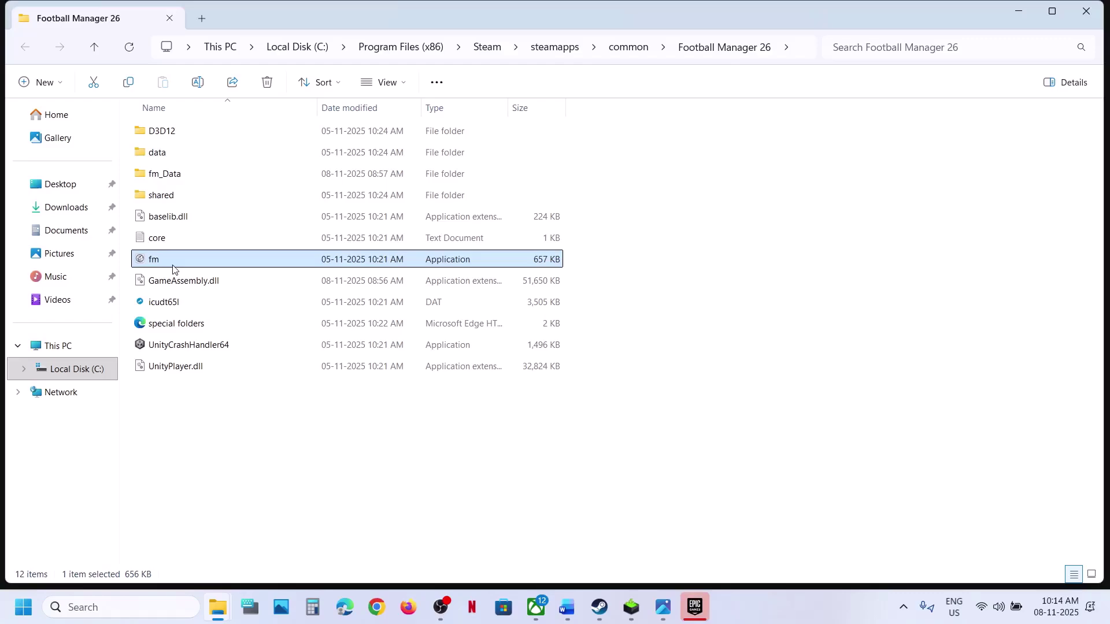
{"action": "right_click", "coordinate": [172, 266]}
{"action": "left_click", "coordinate": [234, 345]}
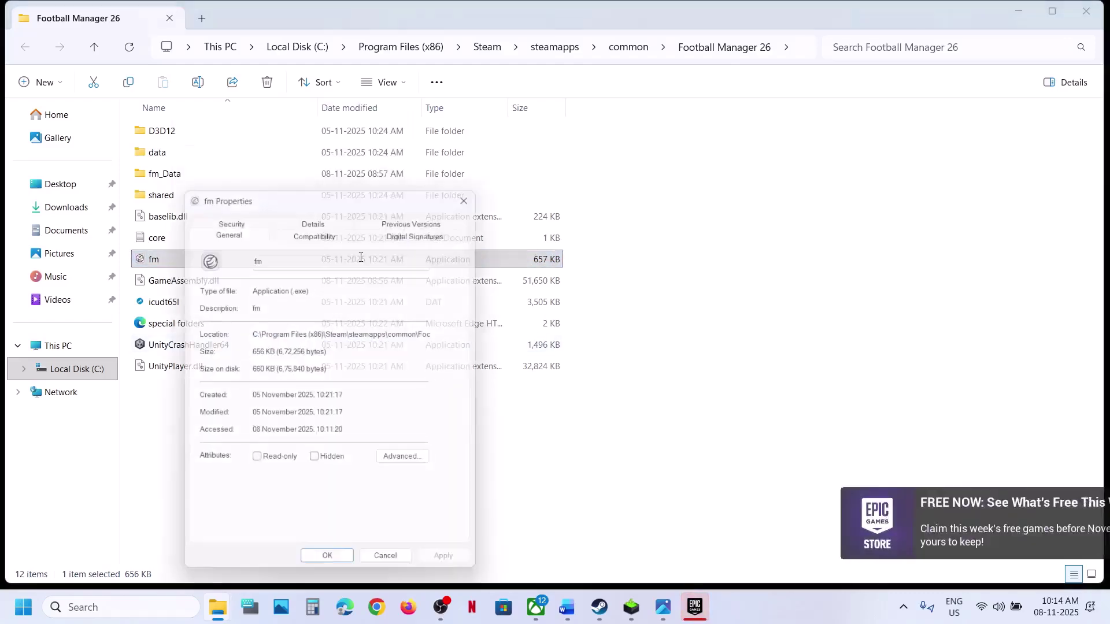
{"action": "left_click", "coordinate": [320, 229]}
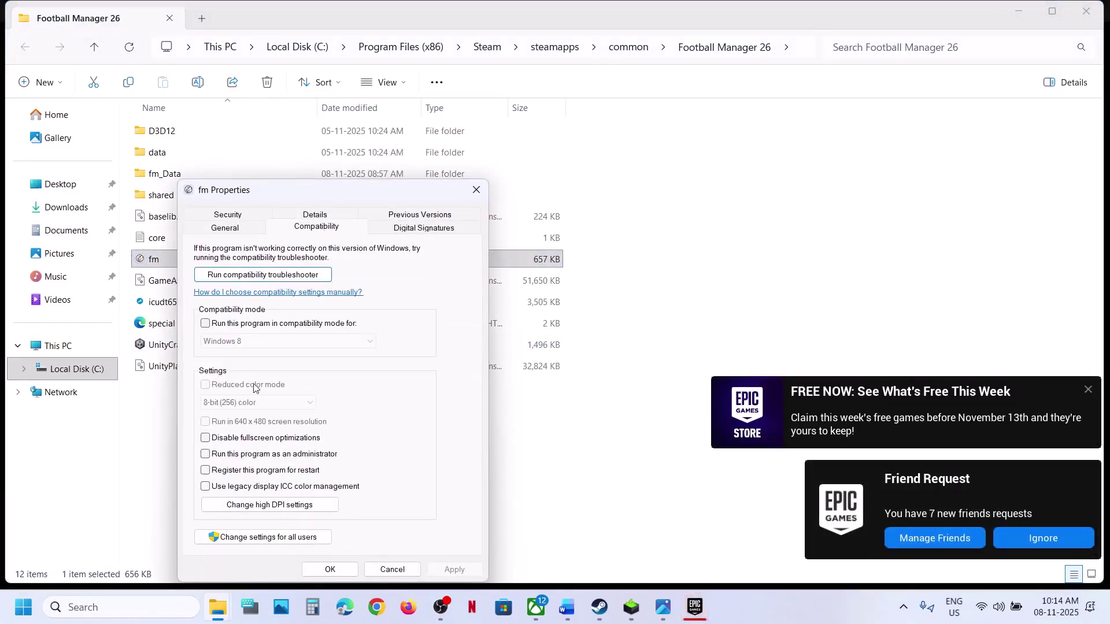
{"action": "left_click", "coordinate": [206, 454]}
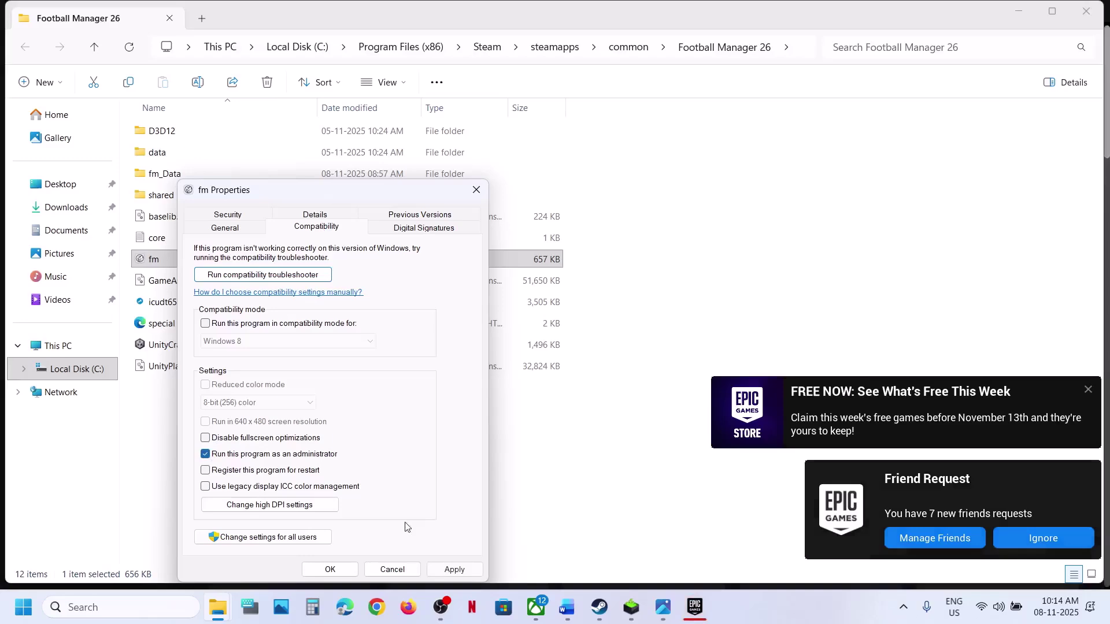
{"action": "left_click", "coordinate": [454, 570]}
{"action": "left_click", "coordinate": [331, 571]}
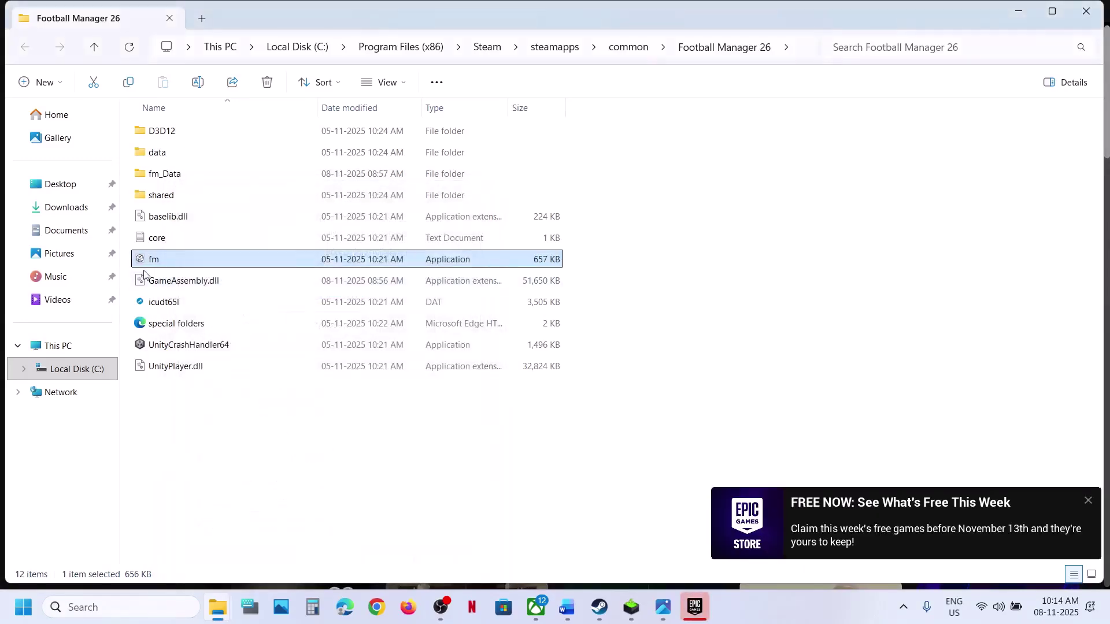
- Disable fullscreen optimizations in the fm application's compatibility properties, apply the change, and close the game folder
{"action": "right_click", "coordinate": [157, 263]}
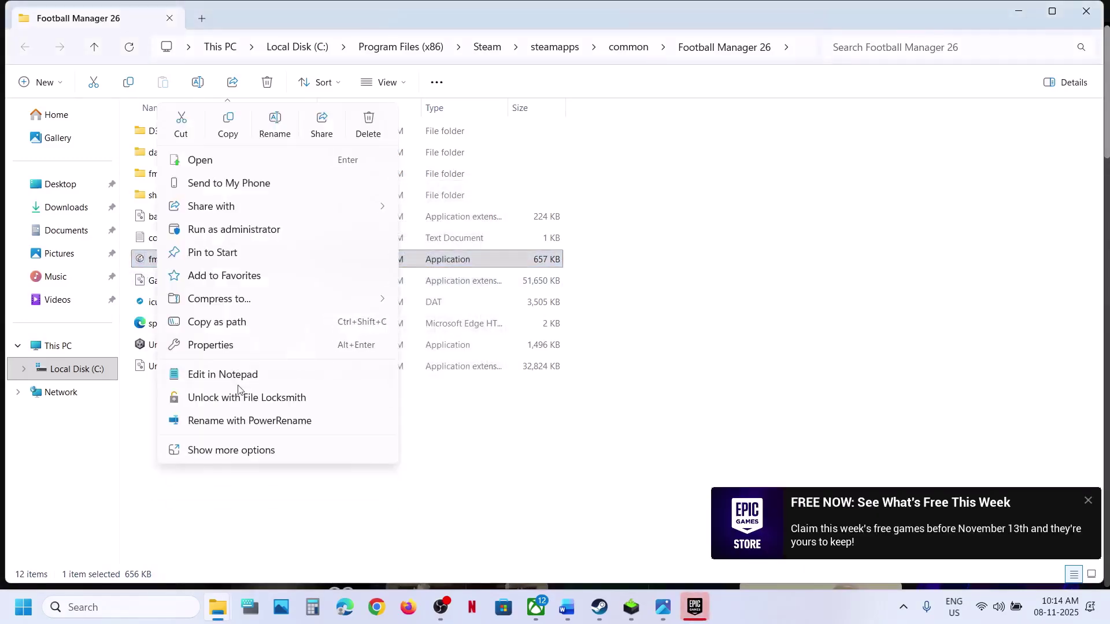
{"action": "left_click", "coordinate": [211, 345]}
{"action": "left_click", "coordinate": [312, 234]}
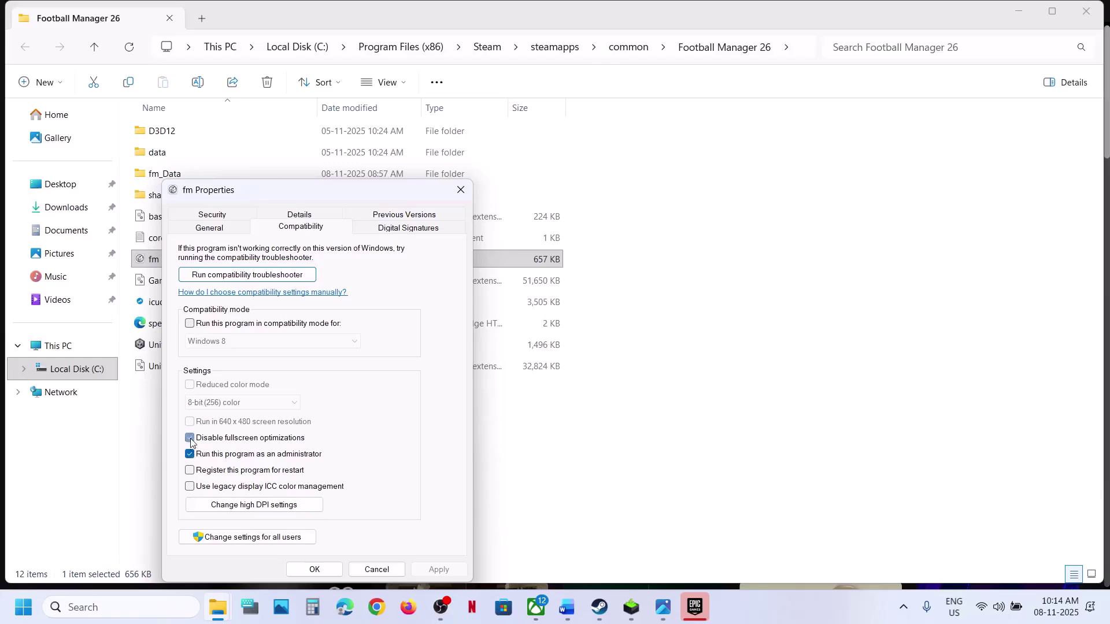
{"action": "left_click", "coordinate": [431, 570]}
{"action": "left_click", "coordinate": [315, 569]}
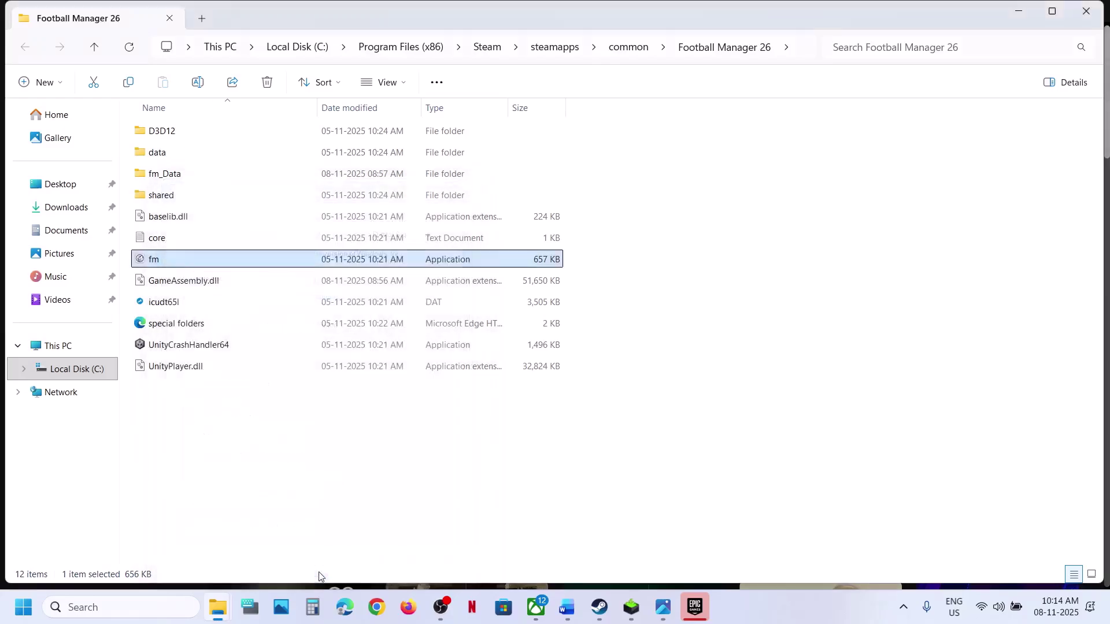
{"action": "left_click", "coordinate": [1087, 11]}
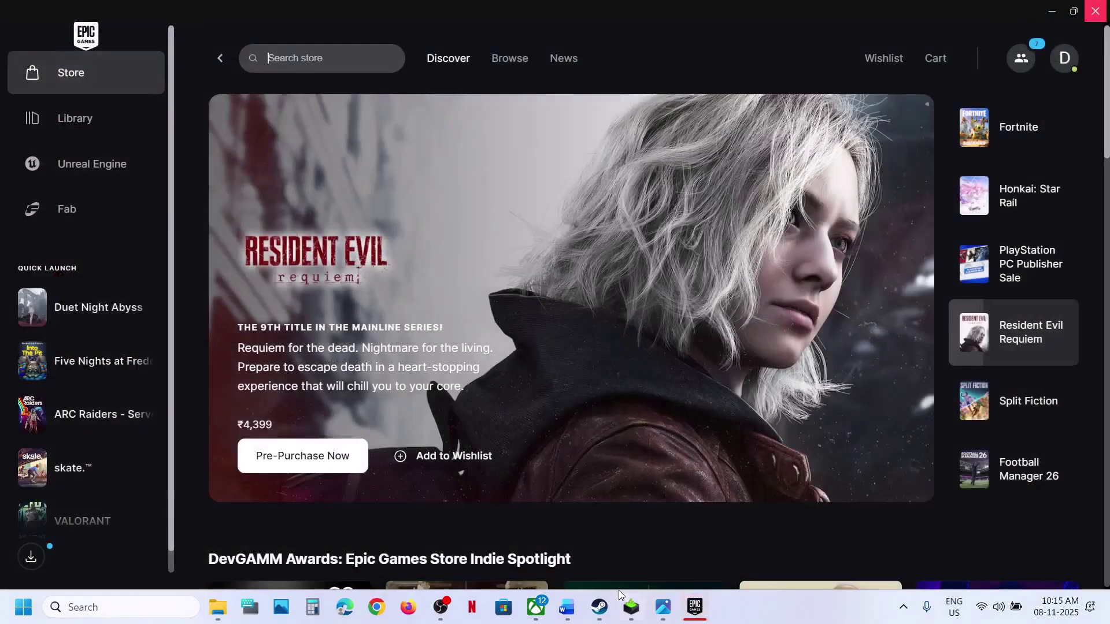
- Switch to the Word notes and read Step 7 on clearing the Steam download cache and restarting the PC
{"action": "left_click", "coordinate": [610, 570]}
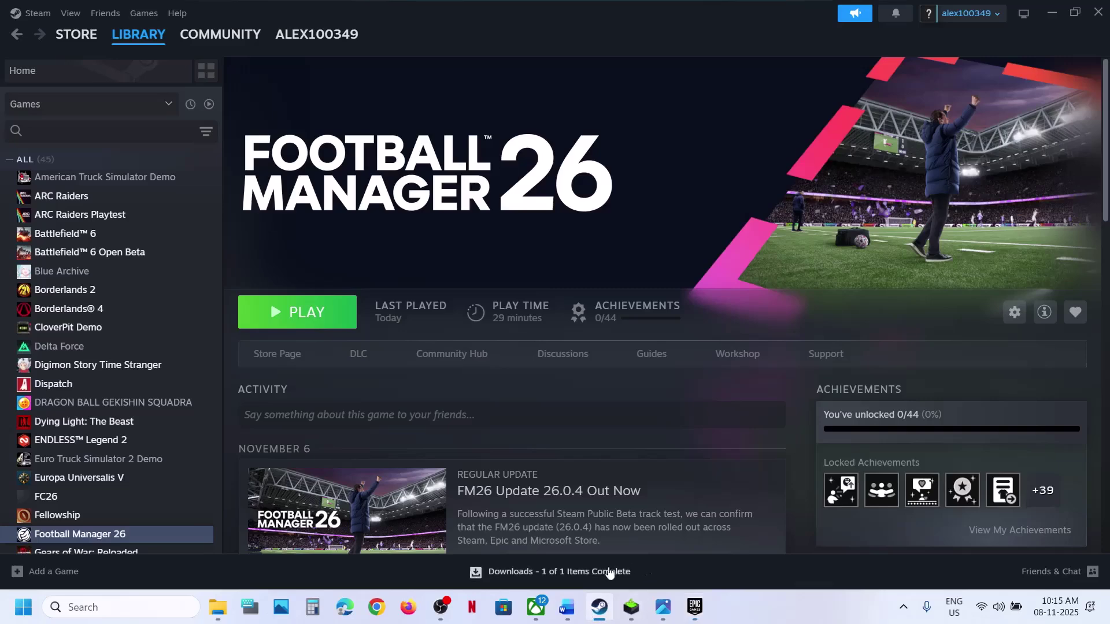
{"action": "left_click", "coordinate": [566, 607]}
{"action": "scroll", "coordinate": [453, 437], "scroll_direction": "down", "scroll_amount": 2}
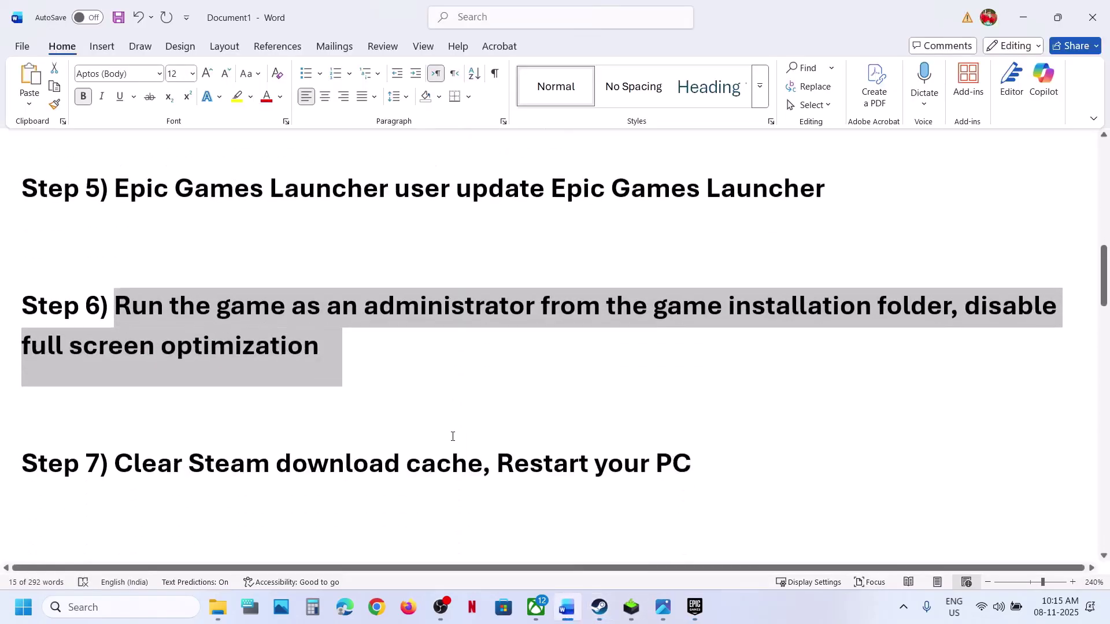
{"action": "scroll", "coordinate": [452, 437], "scroll_direction": "down", "scroll_amount": 1}
{"action": "scroll", "coordinate": [451, 436], "scroll_direction": "up", "scroll_amount": 1}
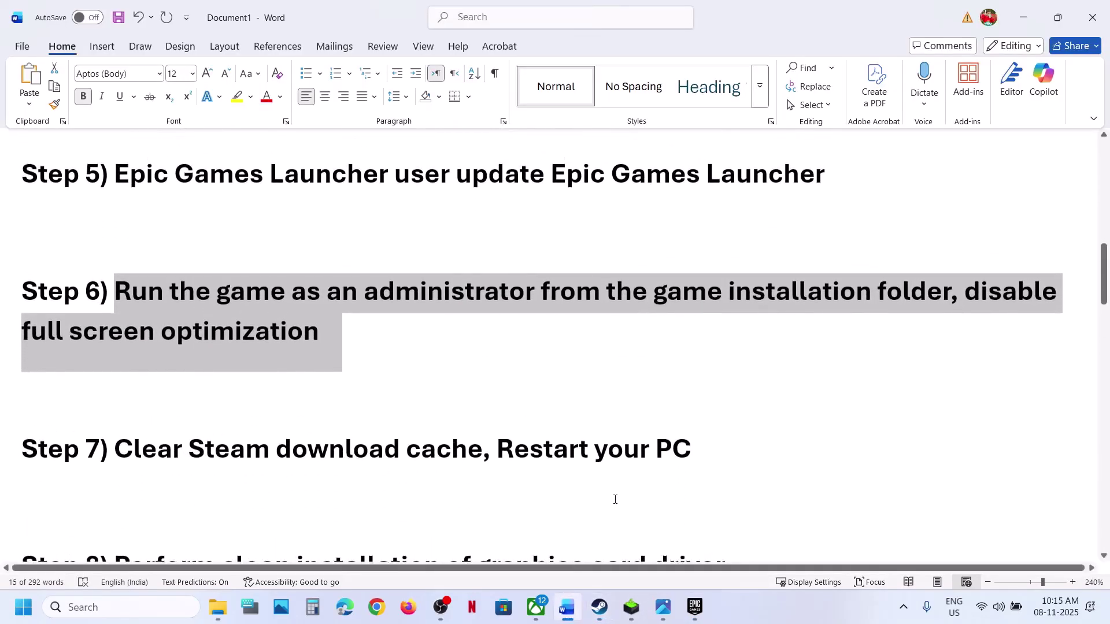
- Switch to Steam, request clearing the download cache in the Downloads settings, cancel the request and close the settings
{"action": "left_click", "coordinate": [601, 614]}
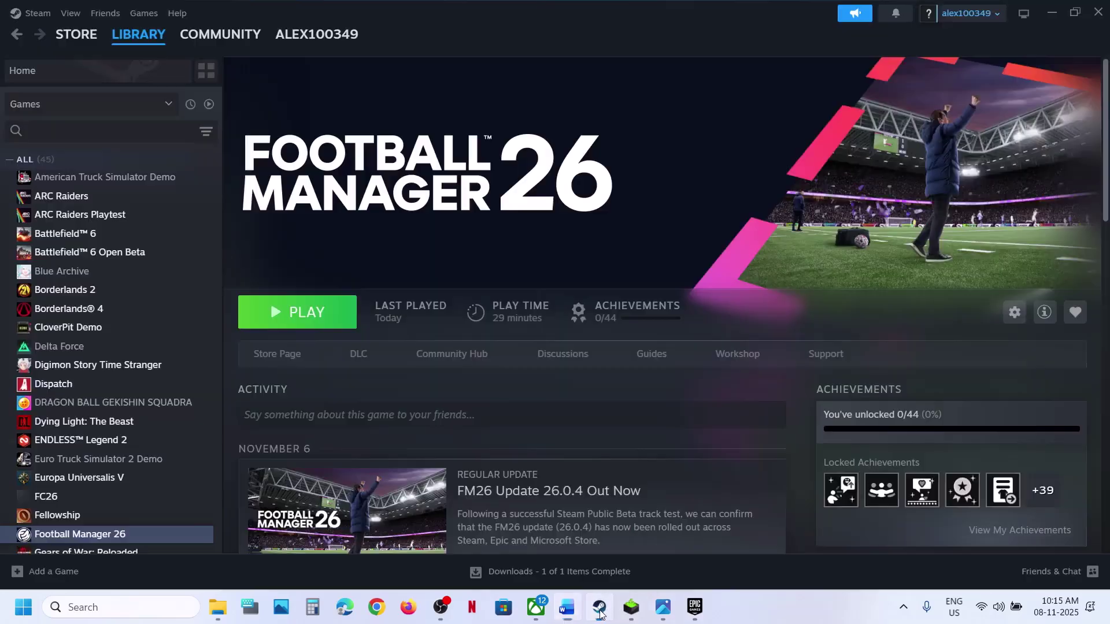
{"action": "left_click", "coordinate": [38, 13]}
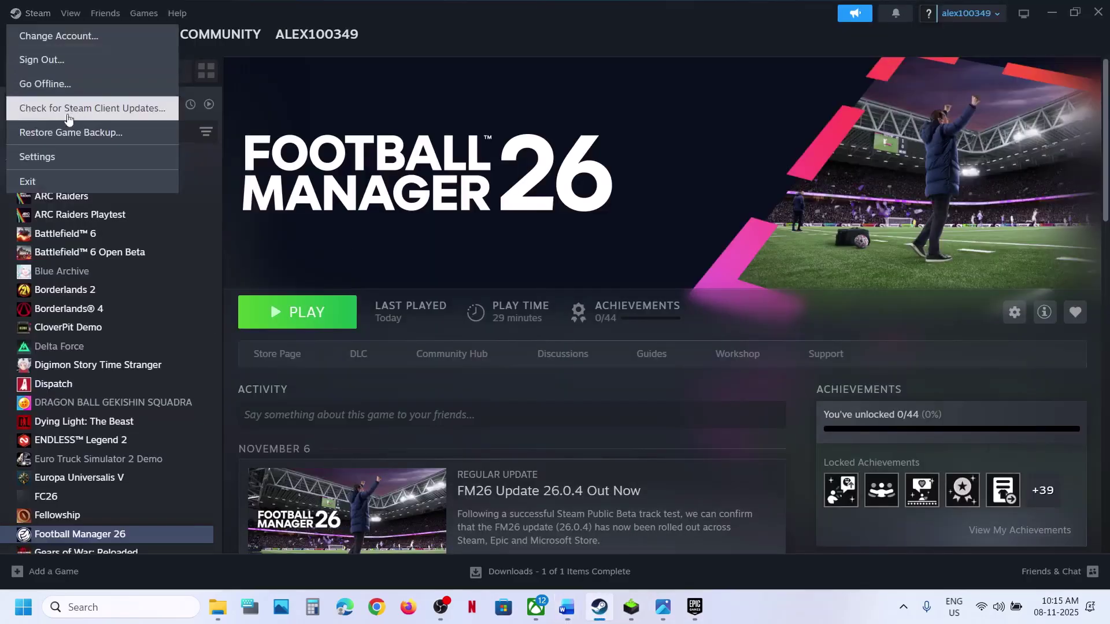
{"action": "left_click", "coordinate": [45, 155]}
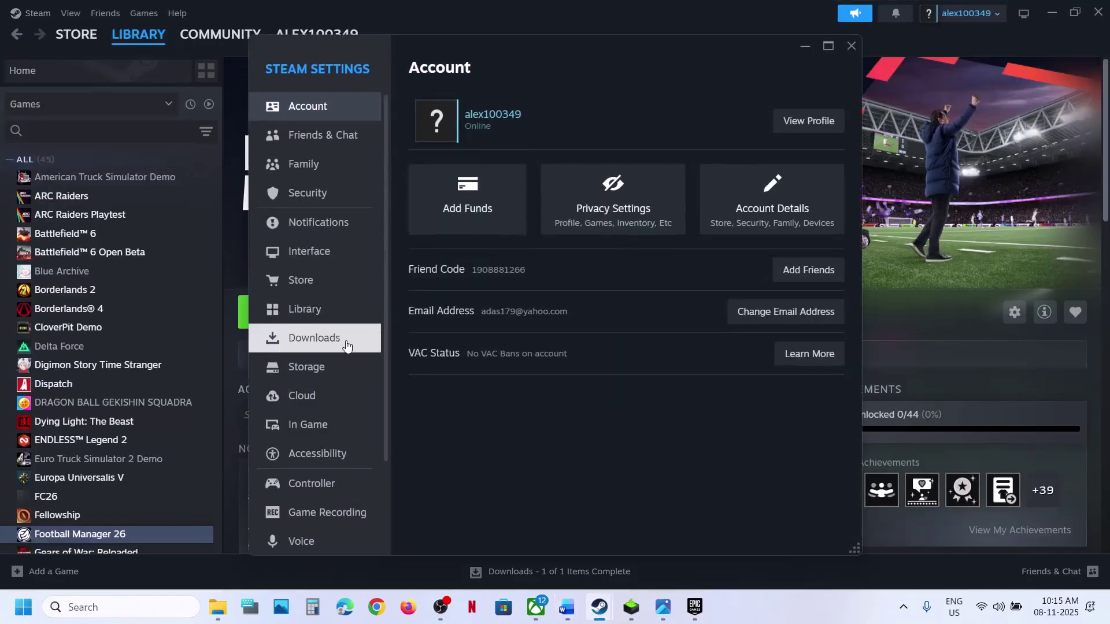
{"action": "left_click", "coordinate": [347, 341]}
{"action": "left_click", "coordinate": [809, 516]}
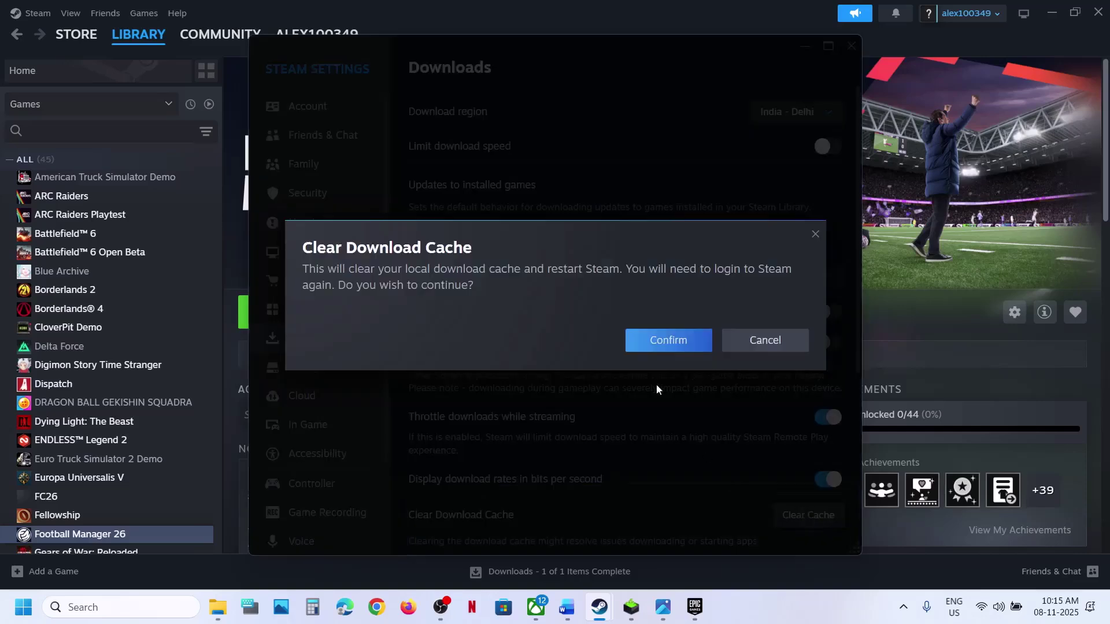
{"action": "left_click", "coordinate": [766, 341]}
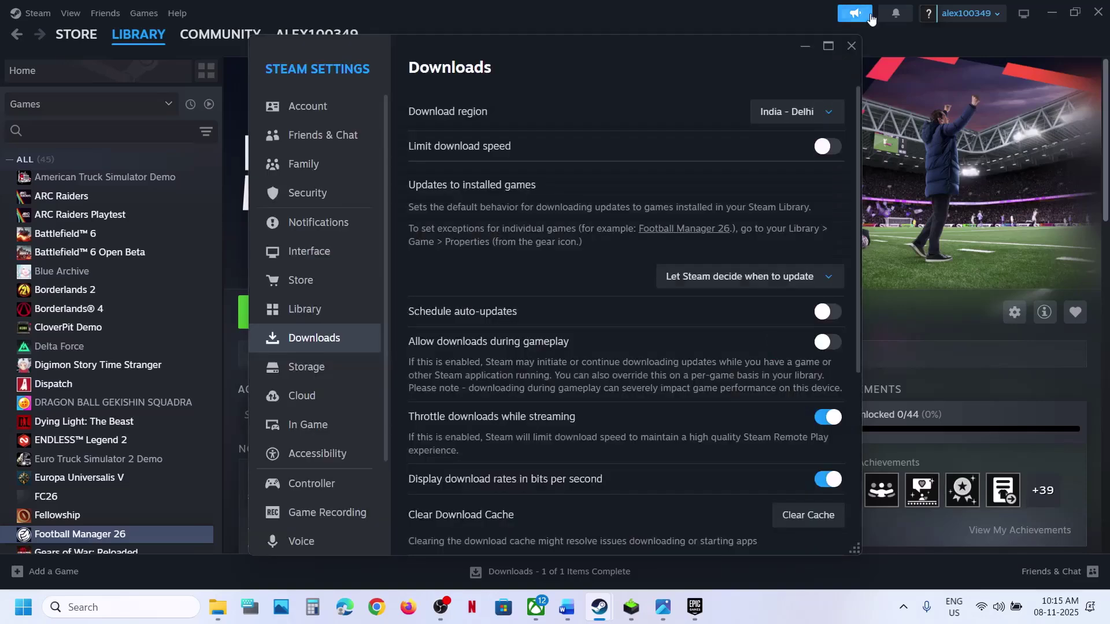
{"action": "left_click", "coordinate": [851, 44]}
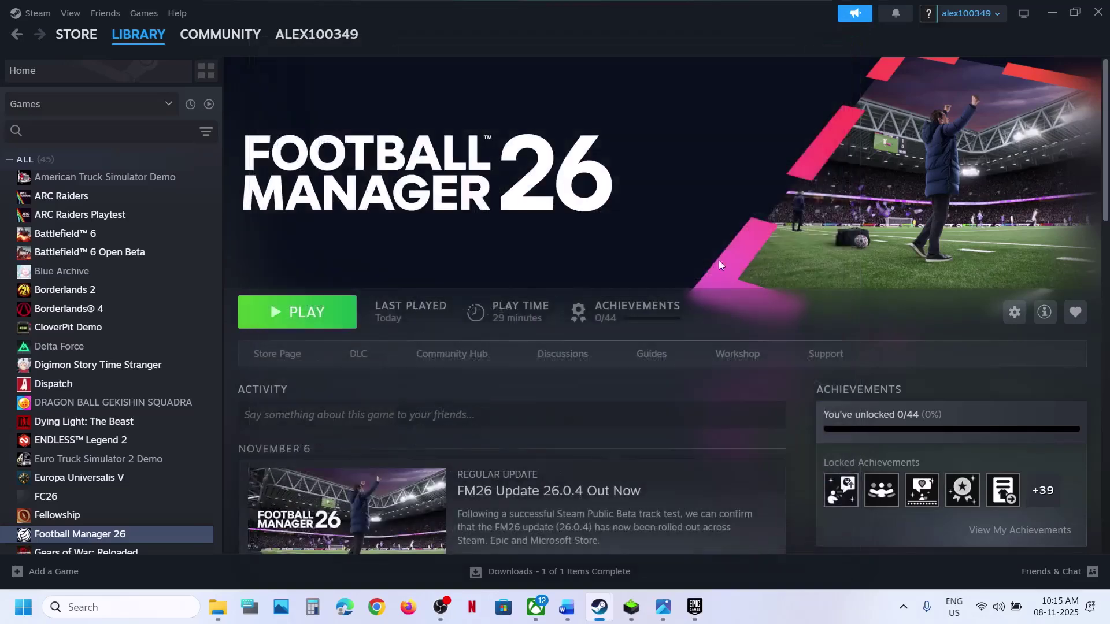
- Return to Step 8 of the Word notes and turn the NVIDIA and AMD driver addresses into hyperlinks
{"action": "left_click", "coordinate": [568, 609]}
{"action": "scroll", "coordinate": [414, 451], "scroll_direction": "down", "scroll_amount": 2}
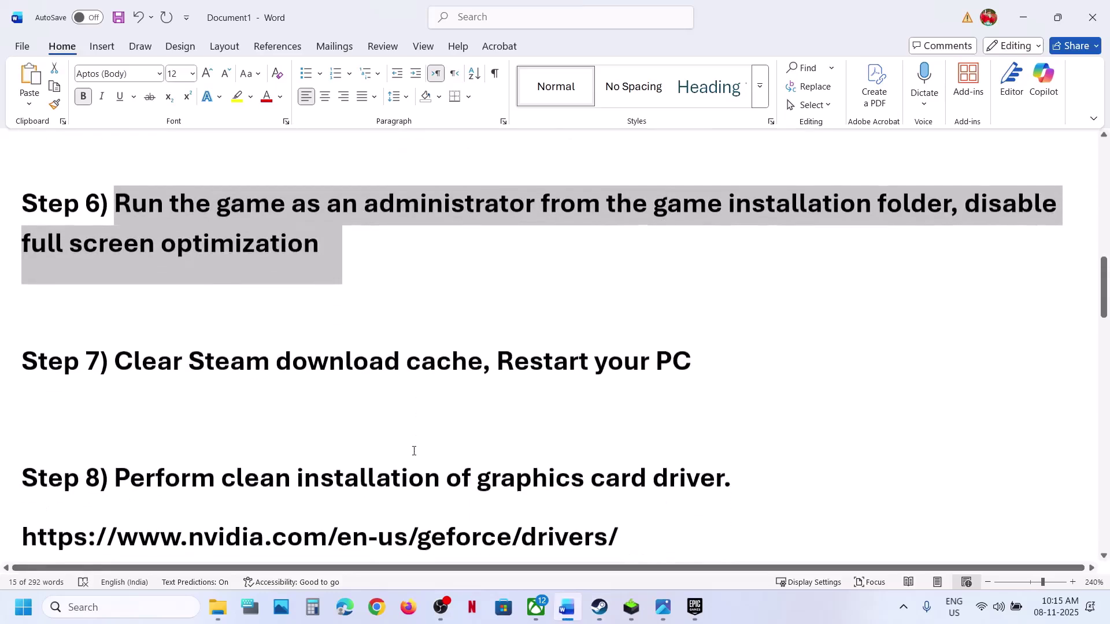
{"action": "scroll", "coordinate": [414, 451], "scroll_direction": "up", "scroll_amount": 1}
{"action": "scroll", "coordinate": [414, 451], "scroll_direction": "down", "scroll_amount": 4}
{"action": "scroll", "coordinate": [414, 451], "scroll_direction": "up", "scroll_amount": 1}
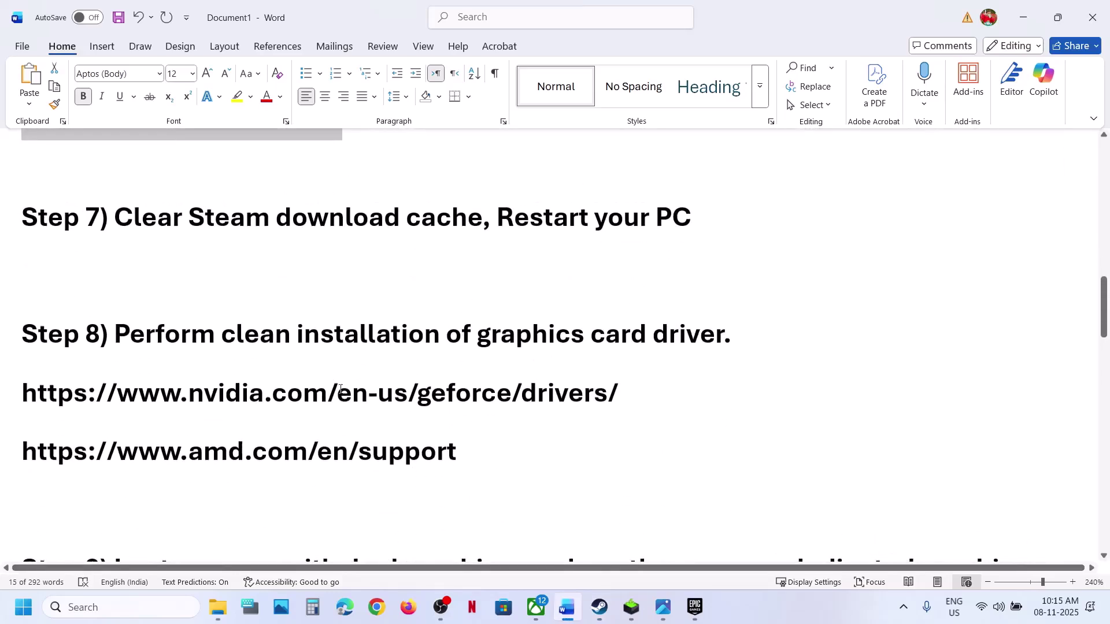
{"action": "left_click", "coordinate": [615, 385]}
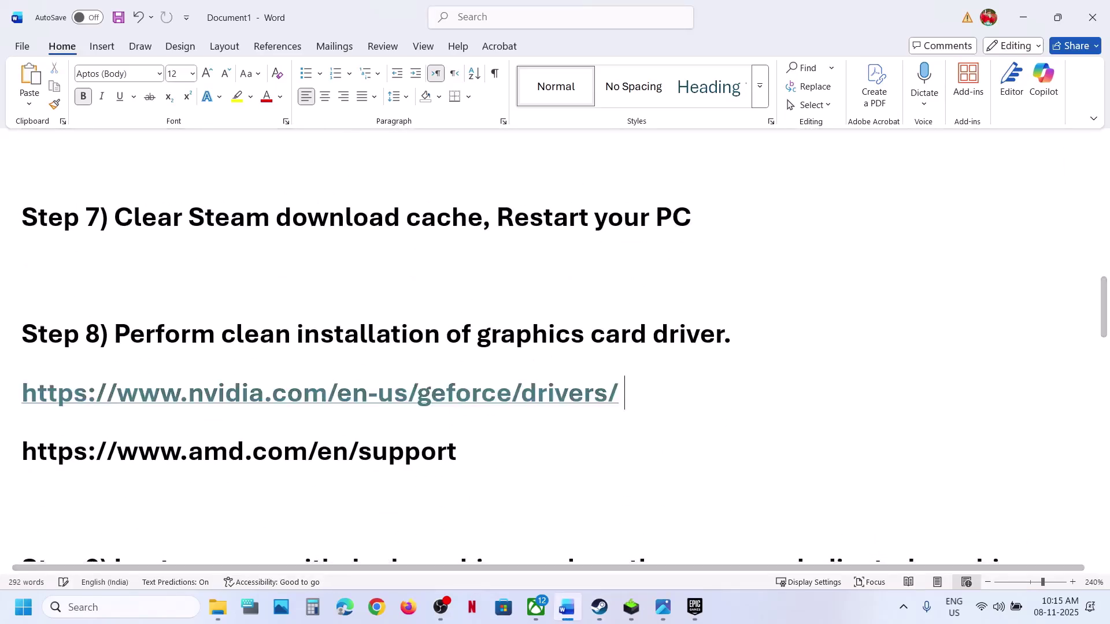
{"action": "left_click", "coordinate": [457, 454]}
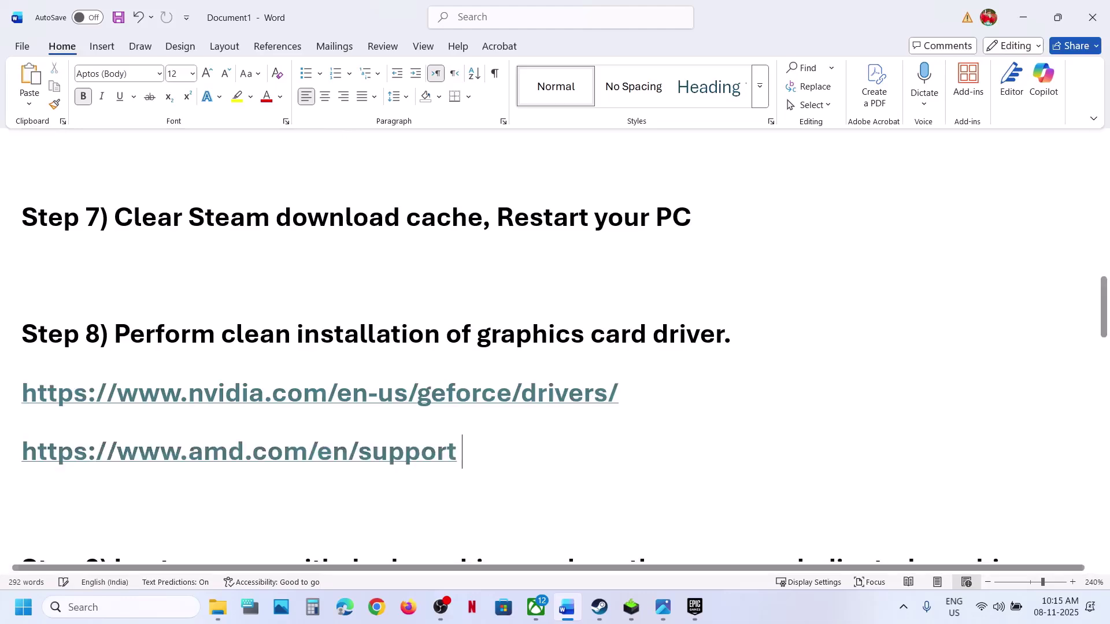
- Follow the NVIDIA drivers link, search for drivers, and download the GeForce Game Ready Driver version 581.80, checking its download progress
{"action": "left_click", "coordinate": [376, 399], "text": "ctrl"}
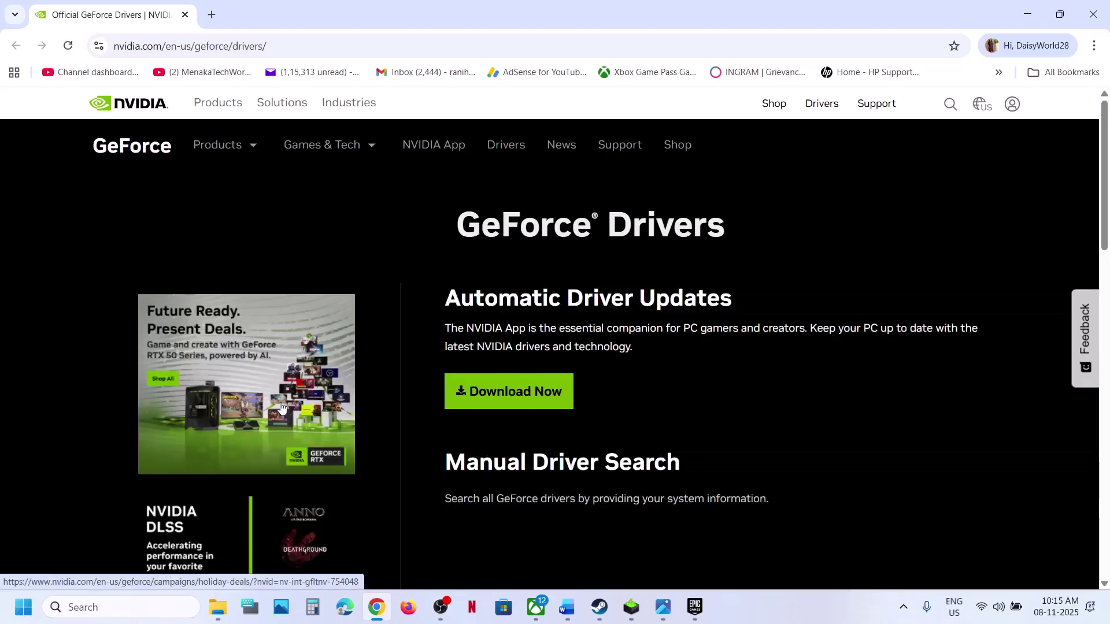
{"action": "scroll", "coordinate": [282, 406], "scroll_direction": "down", "scroll_amount": 5}
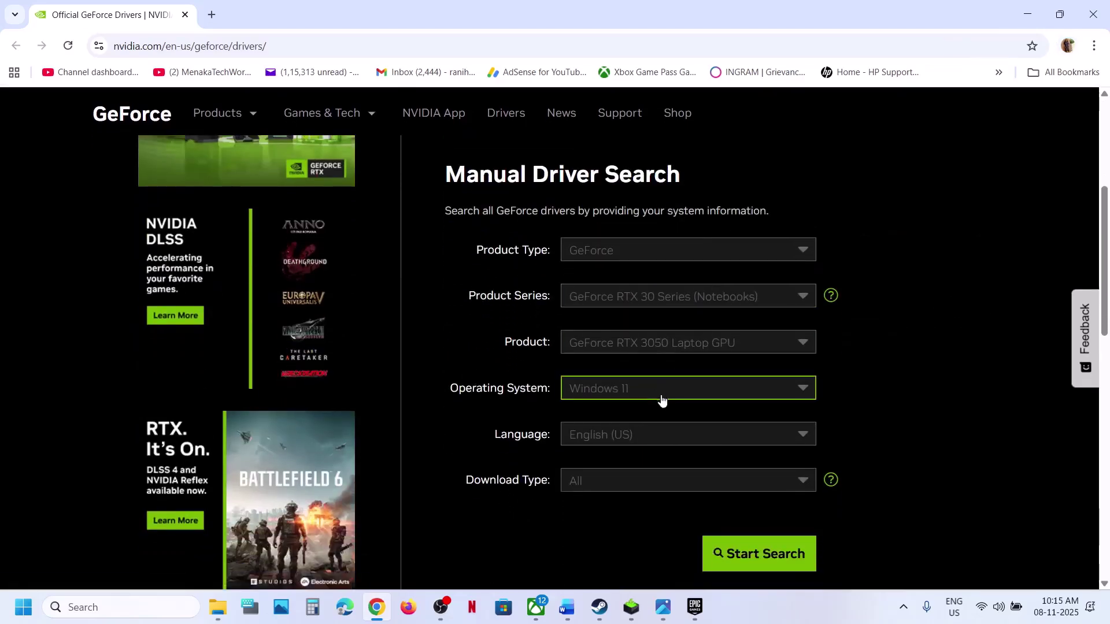
{"action": "left_click", "coordinate": [758, 565]}
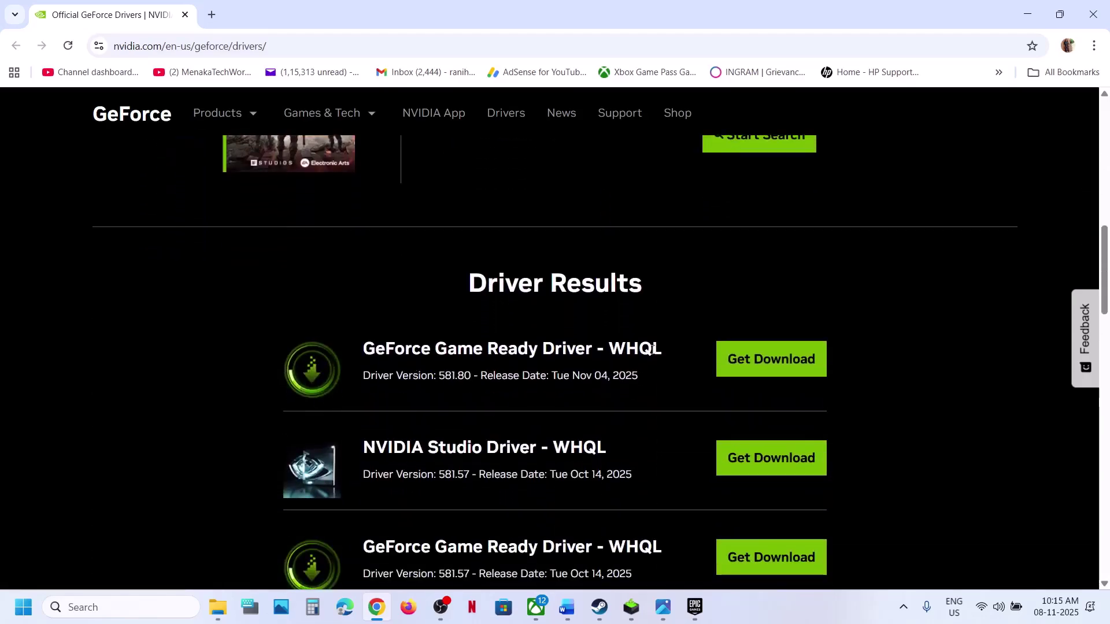
{"action": "left_click", "coordinate": [782, 359]}
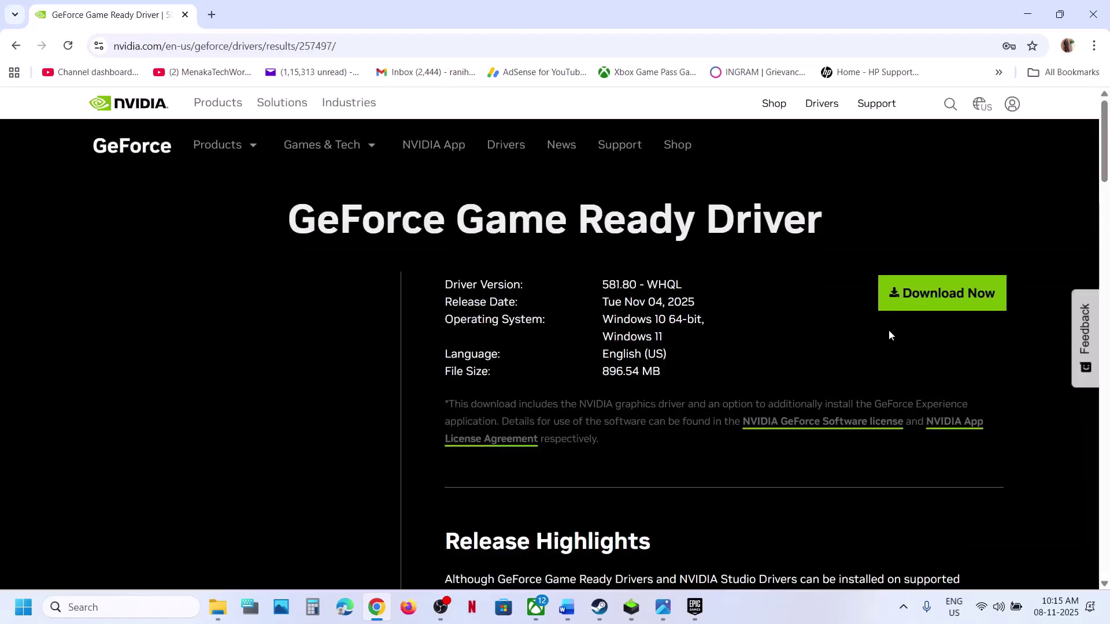
{"action": "left_click", "coordinate": [915, 299]}
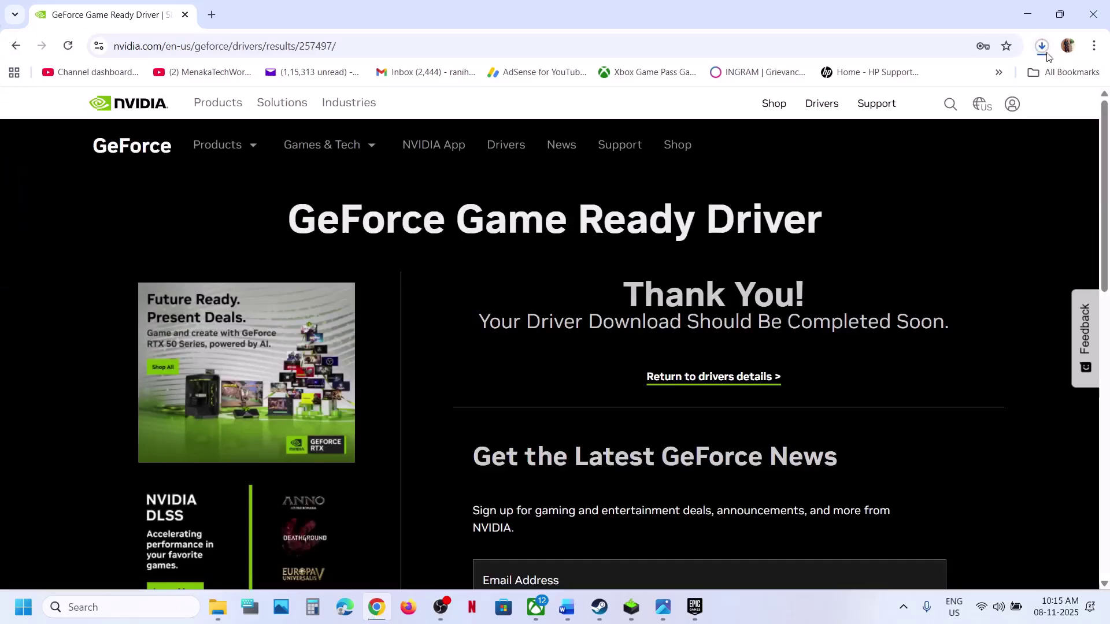
{"action": "left_click", "coordinate": [1042, 48]}
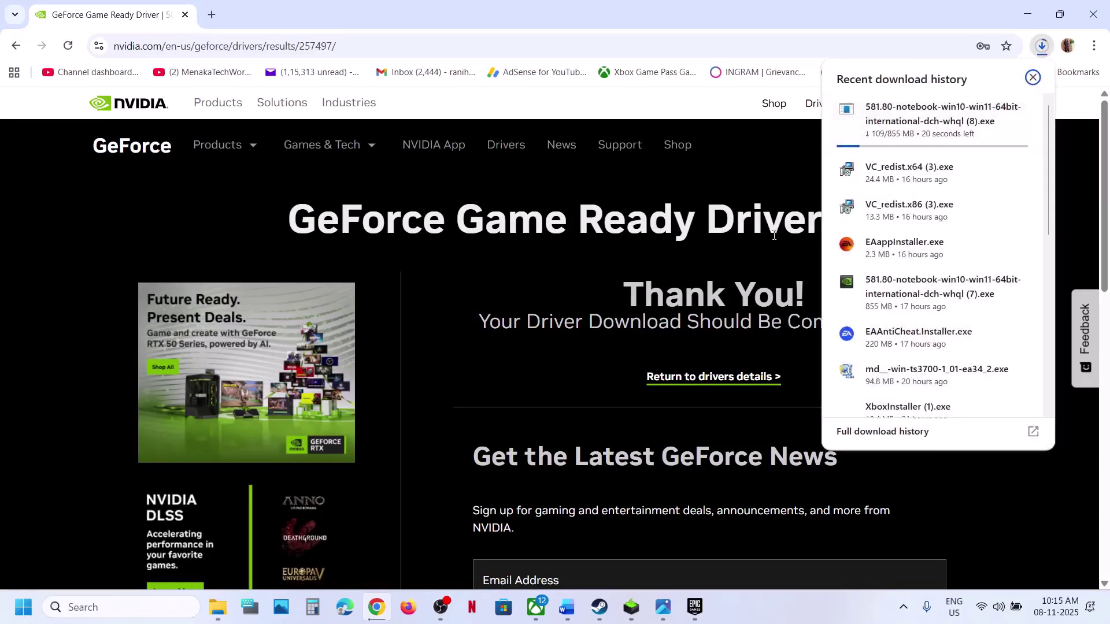
- Switch to the NVIDIA installer, accept the license, select a custom installation with a clean installation, and put the installer away
{"action": "left_click", "coordinate": [632, 608]}
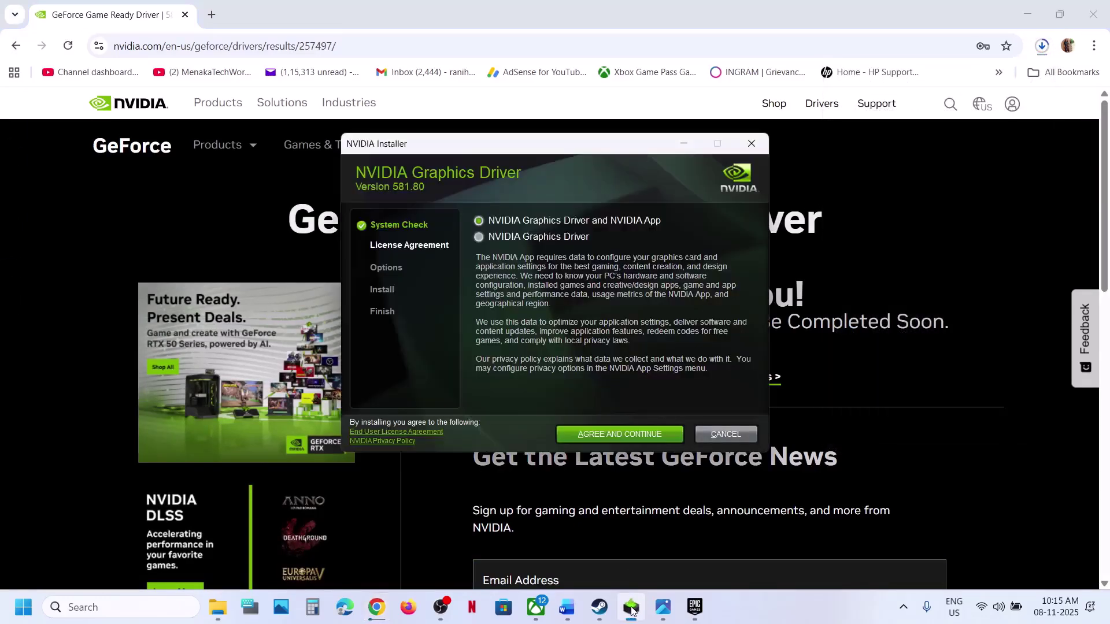
{"action": "left_click", "coordinate": [594, 431]}
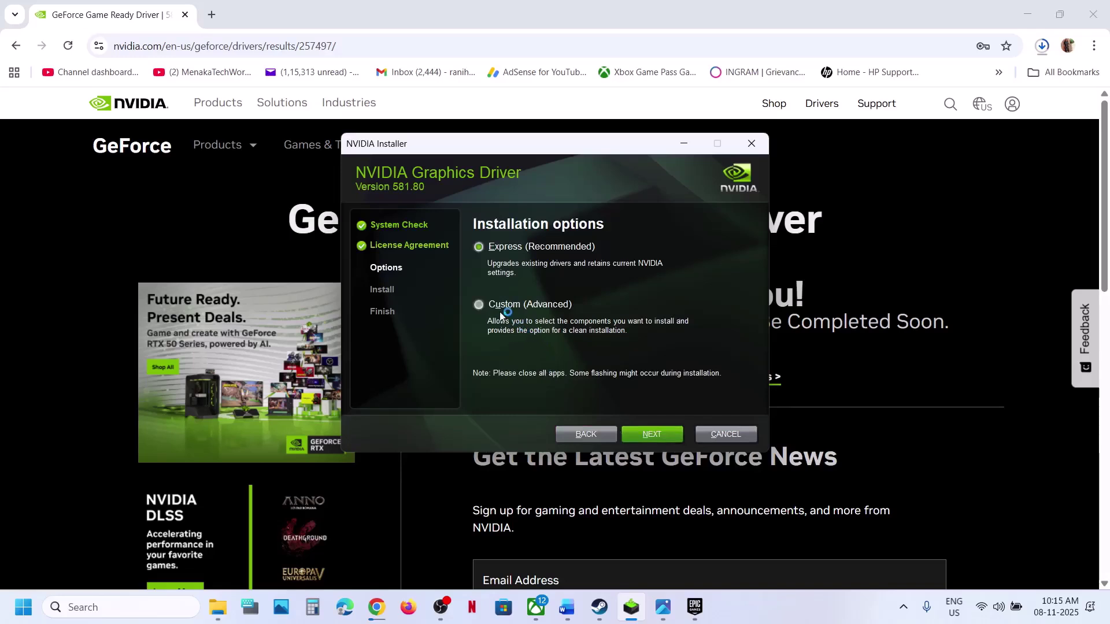
{"action": "left_click", "coordinate": [650, 431]}
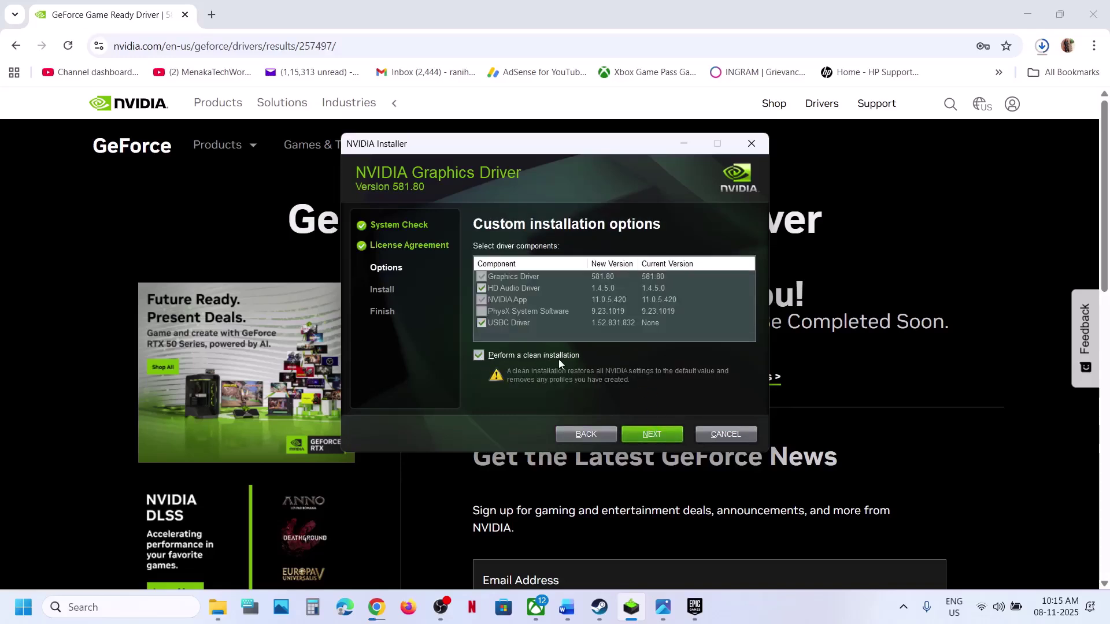
{"action": "left_click", "coordinate": [13, 541]}
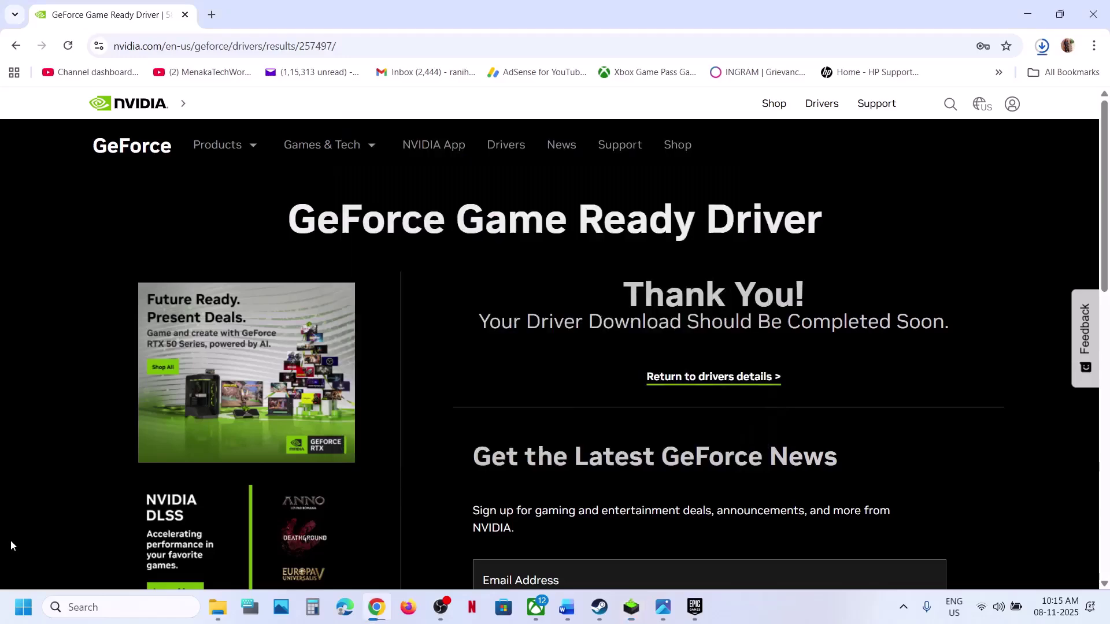
- Show the Windows power options containing Restart without choosing any of them
{"action": "left_click", "coordinate": [23, 607]}
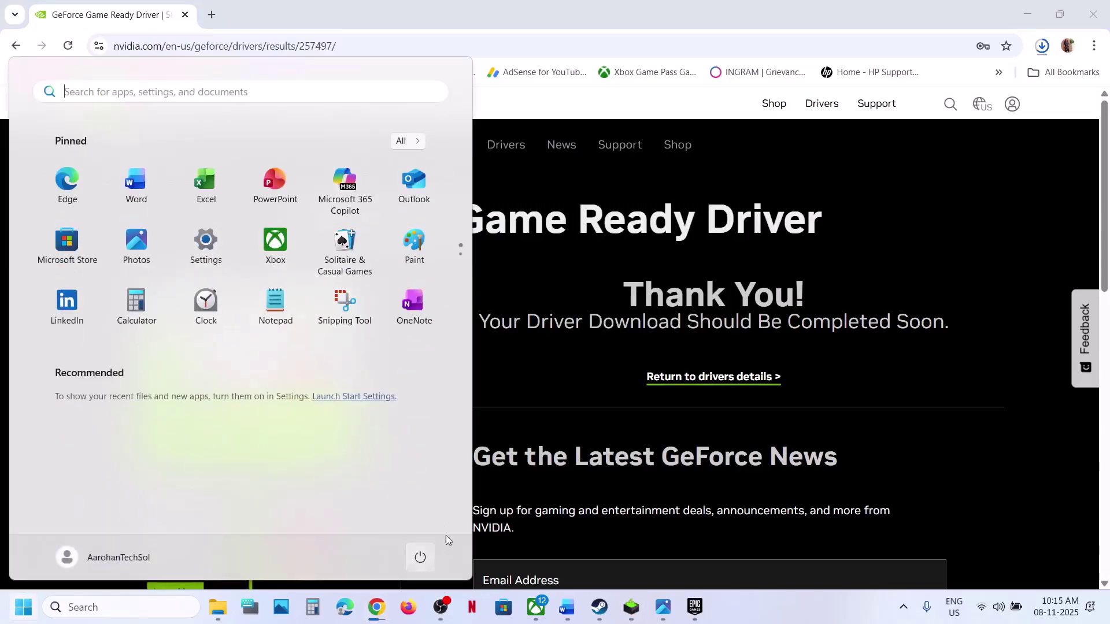
{"action": "left_click", "coordinate": [422, 557]}
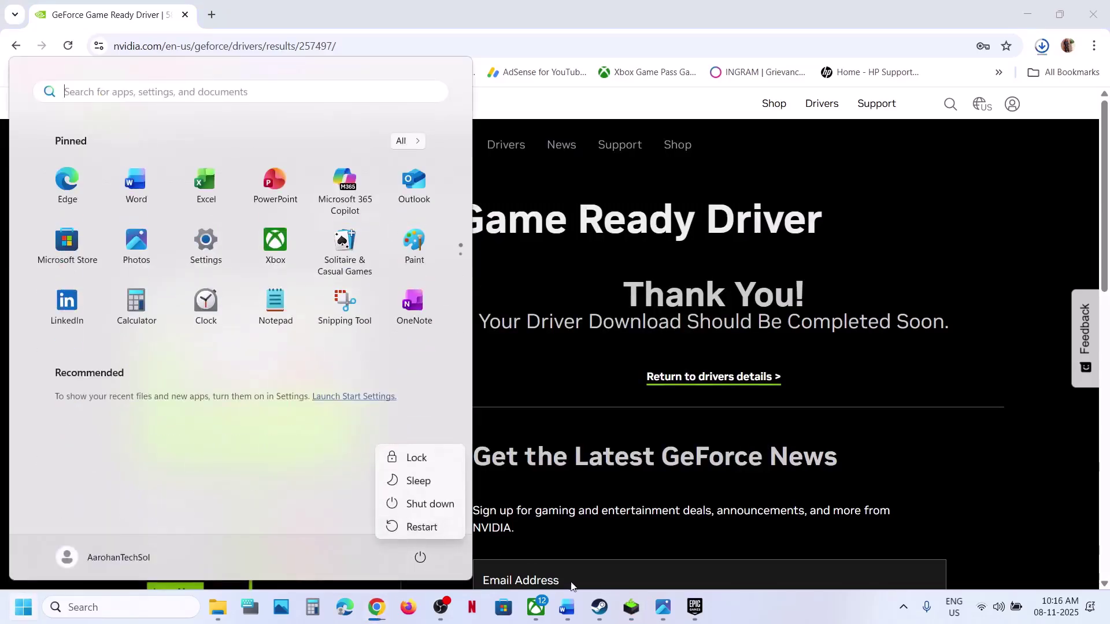
{"action": "left_click", "coordinate": [599, 607]}
{"action": "left_click", "coordinate": [600, 607]}
- Switch to the Word notes and read Step 9 on running the game on the dedicated graphics card
{"action": "left_click", "coordinate": [568, 607]}
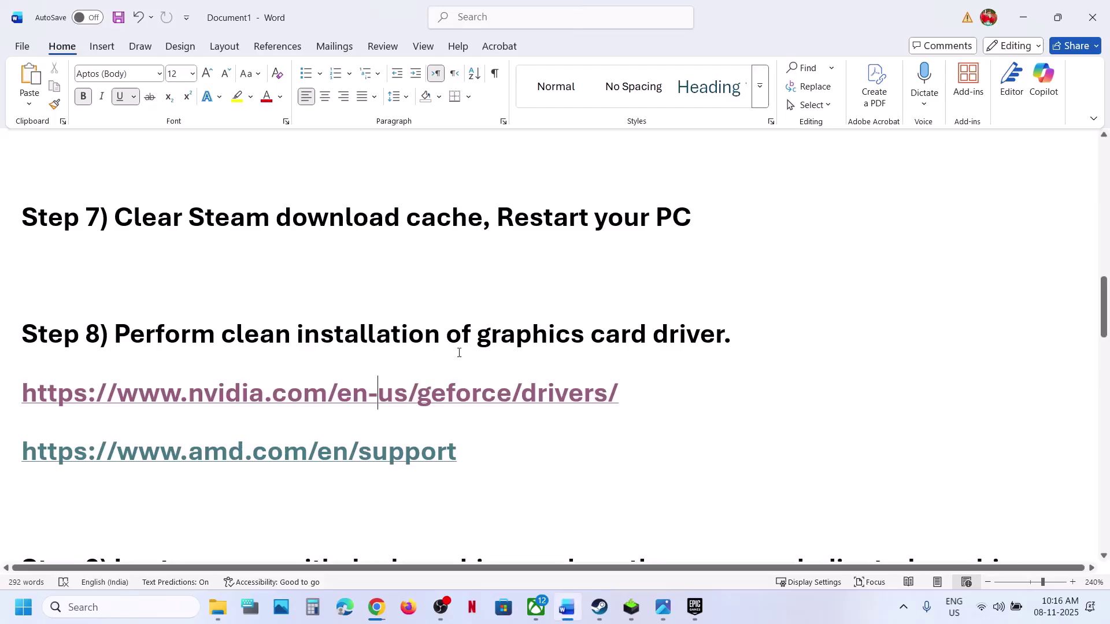
{"action": "scroll", "coordinate": [459, 352], "scroll_direction": "down", "scroll_amount": 3}
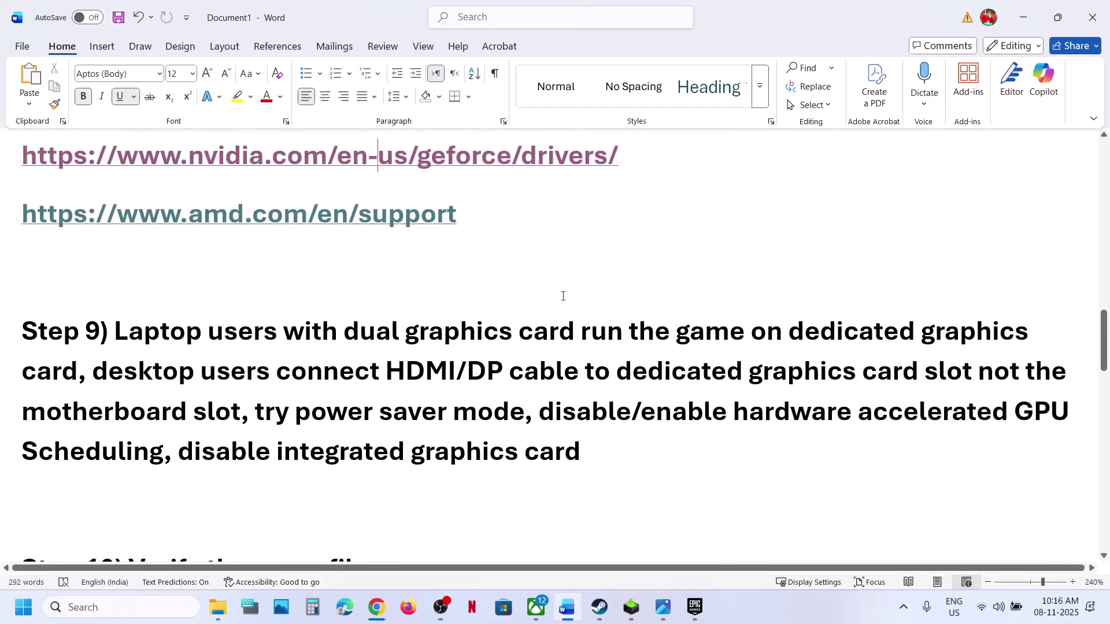
{"action": "double_click", "coordinate": [986, 336]}
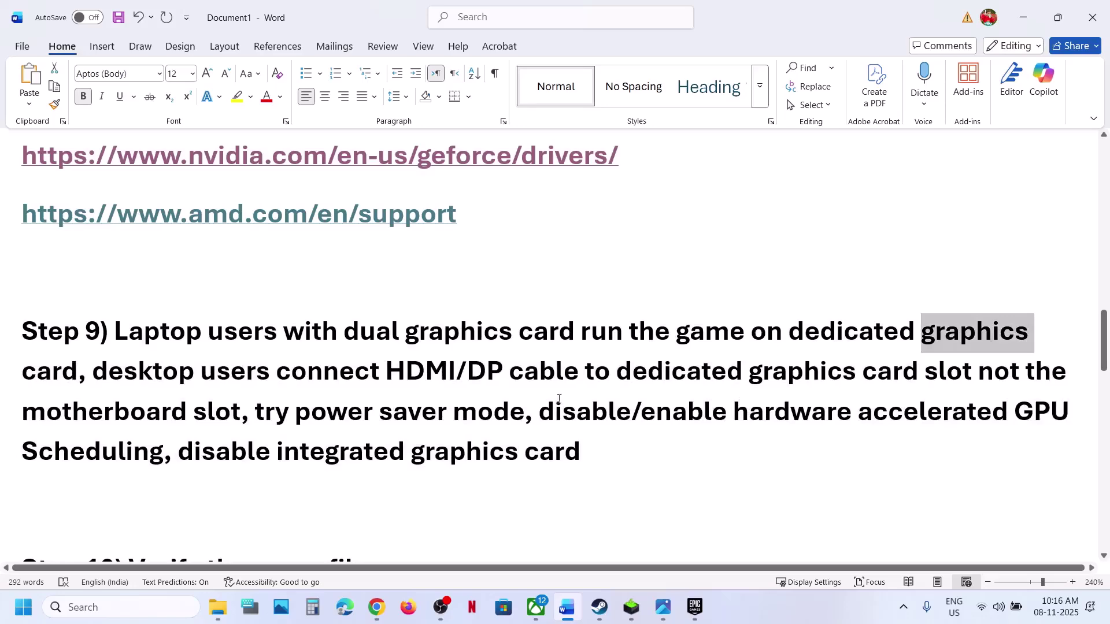
- Search Windows for "graphics" and open Graphics settings
{"action": "left_click", "coordinate": [115, 607]}
{"action": "type", "text": "graphics"}
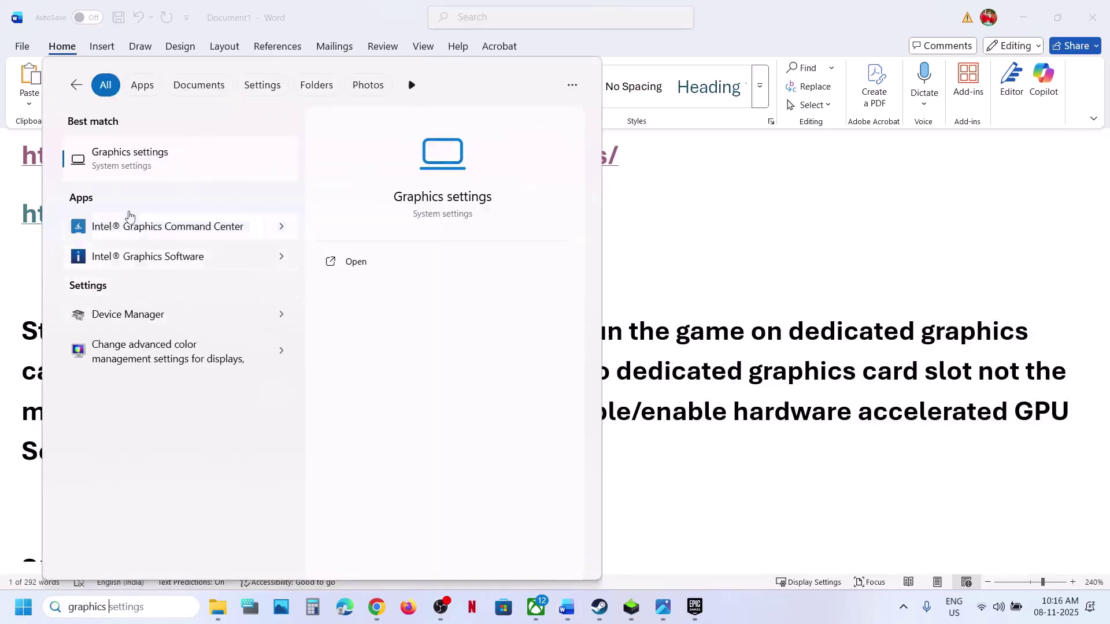
{"action": "left_click", "coordinate": [116, 168]}
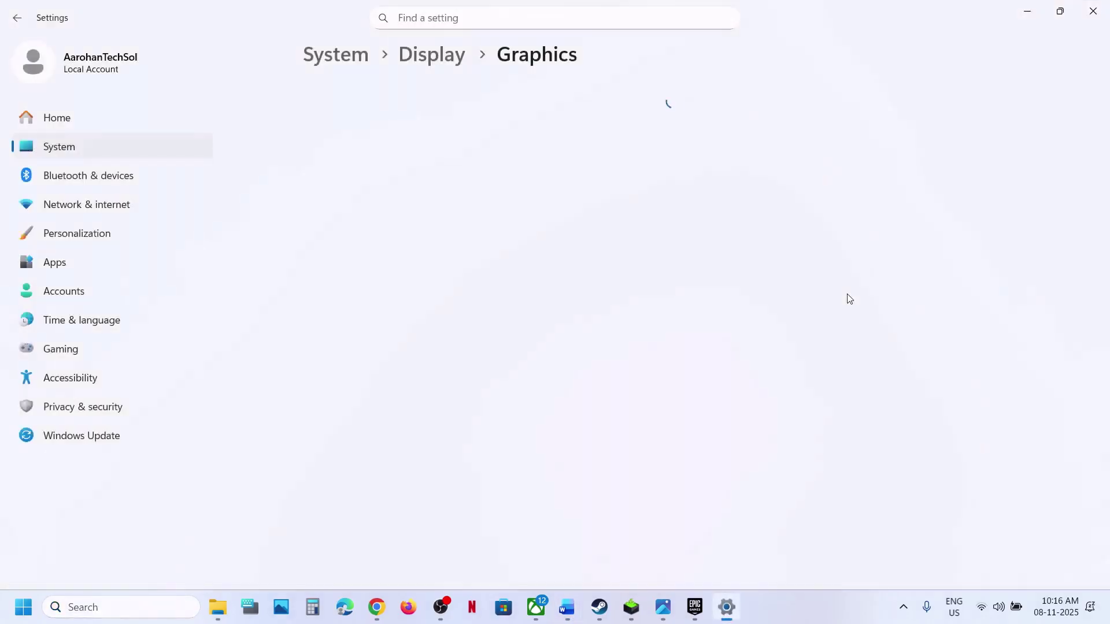
- Add fm from C:\Program Files (x86)\Steam\steamapps\common\Football Manager 26 as a desktop app in the custom graphics settings
{"action": "left_click", "coordinate": [838, 398]}
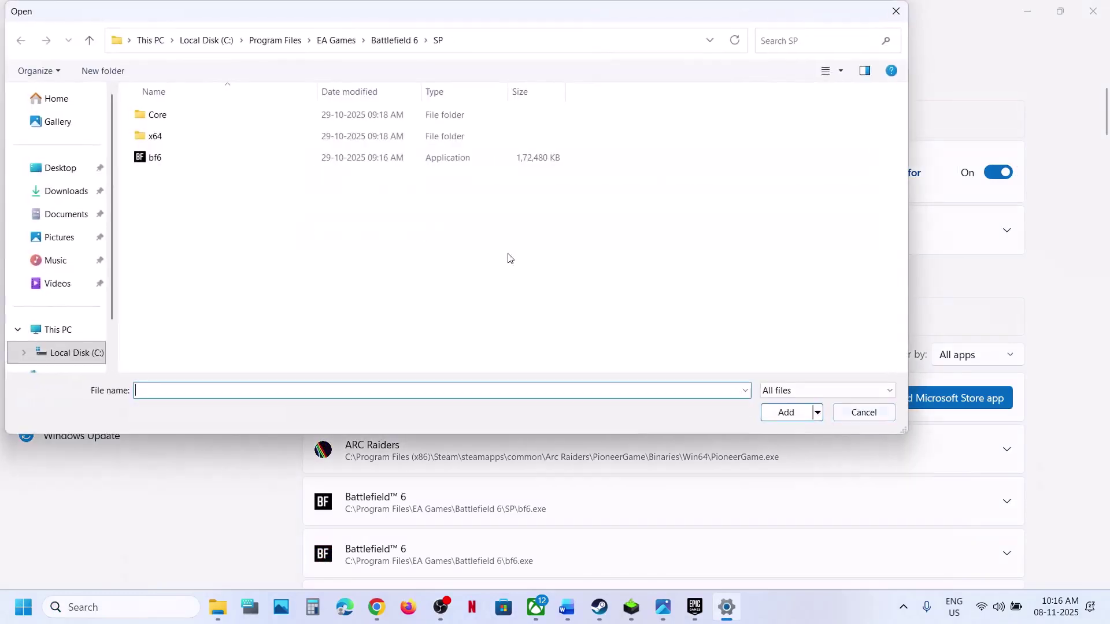
{"action": "left_click", "coordinate": [55, 329]}
{"action": "double_click", "coordinate": [222, 133]}
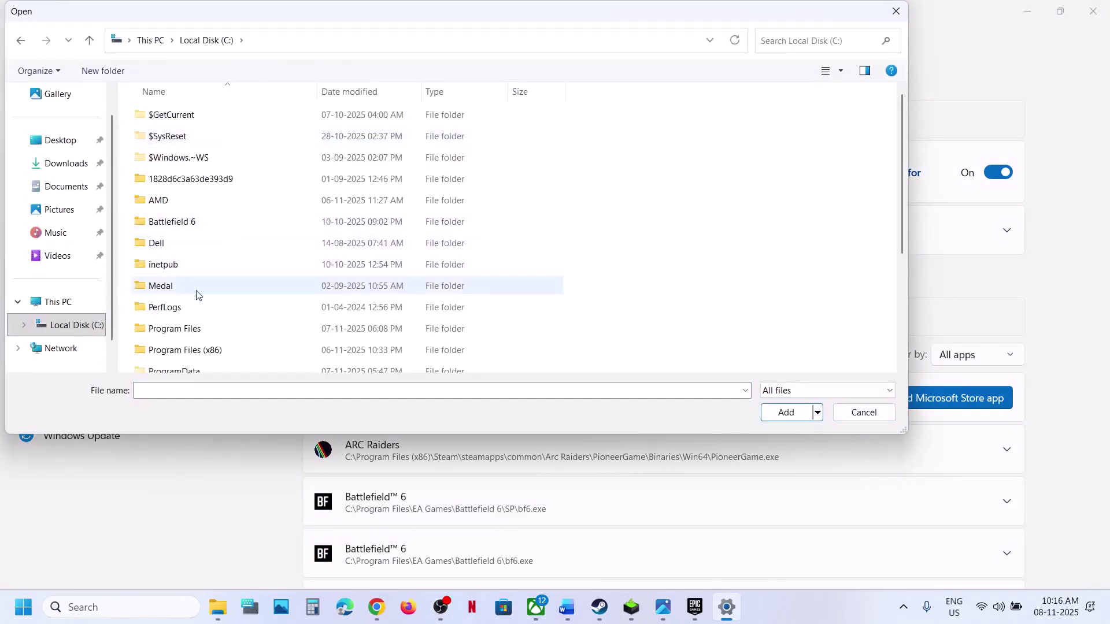
{"action": "double_click", "coordinate": [199, 349]}
{"action": "left_click", "coordinate": [178, 247]}
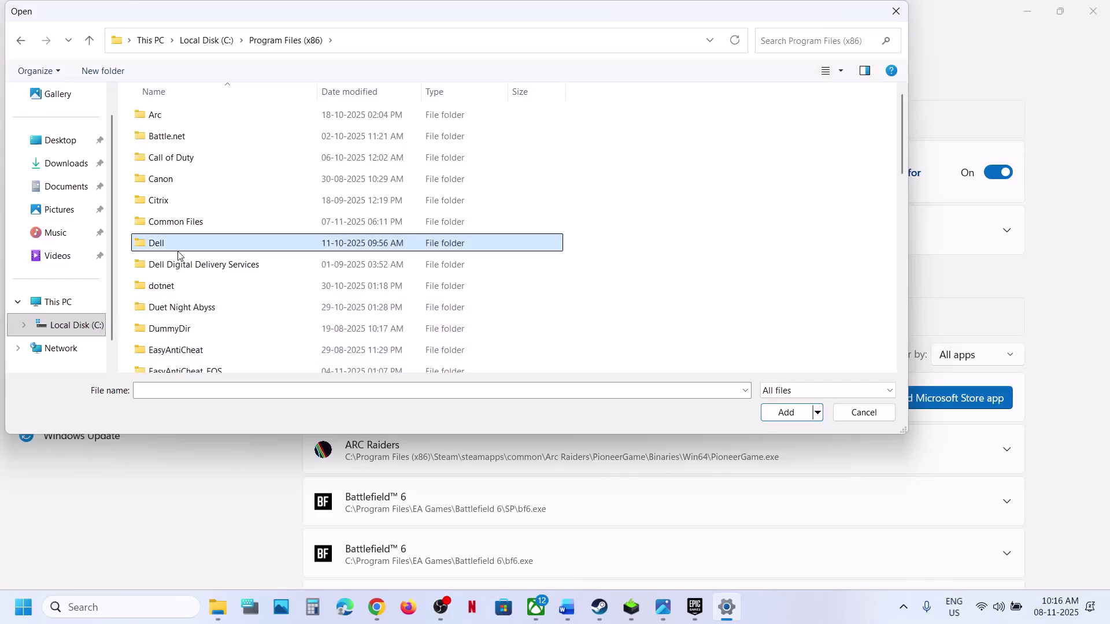
{"action": "type", "text": "steam"}
{"action": "key", "text": "Return"}
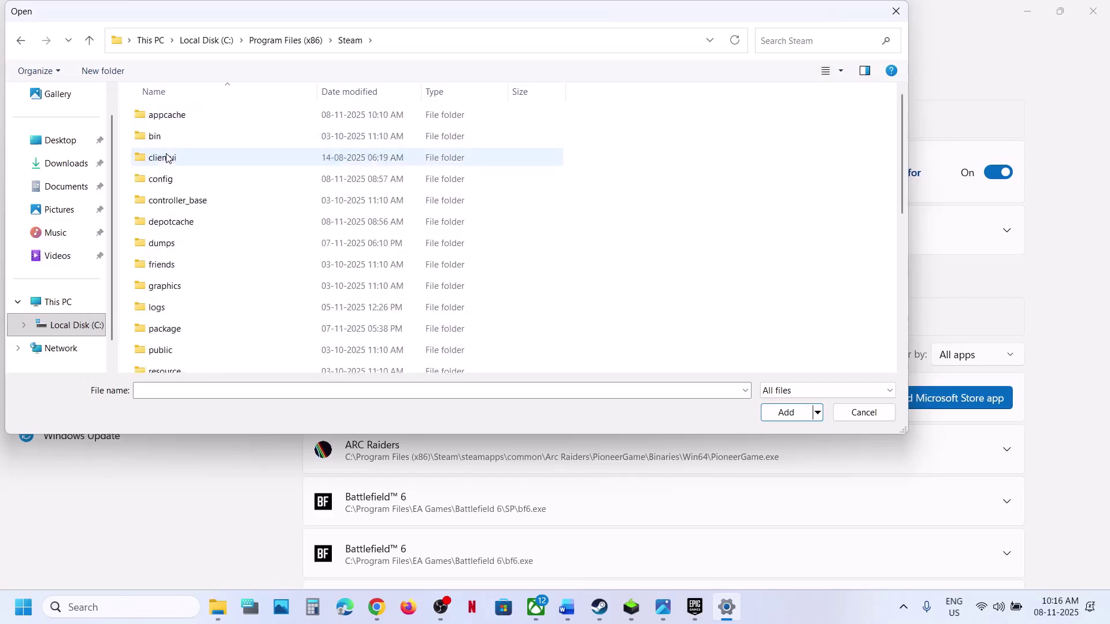
{"action": "type", "text": "steam"}
{"action": "double_click", "coordinate": [200, 141]}
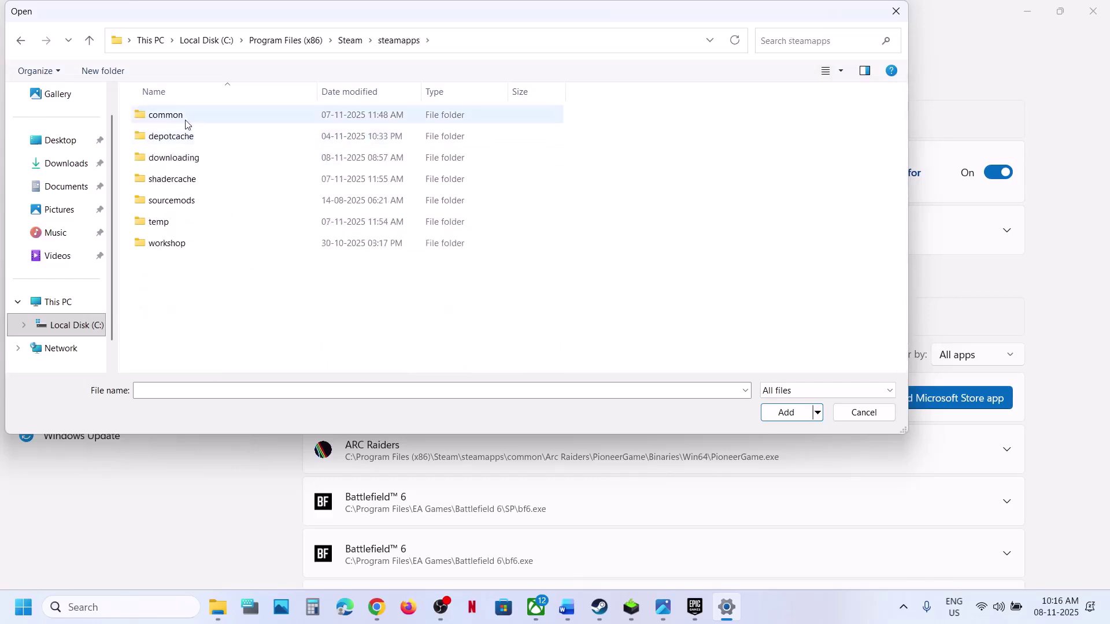
{"action": "double_click", "coordinate": [182, 120]}
{"action": "double_click", "coordinate": [186, 201]}
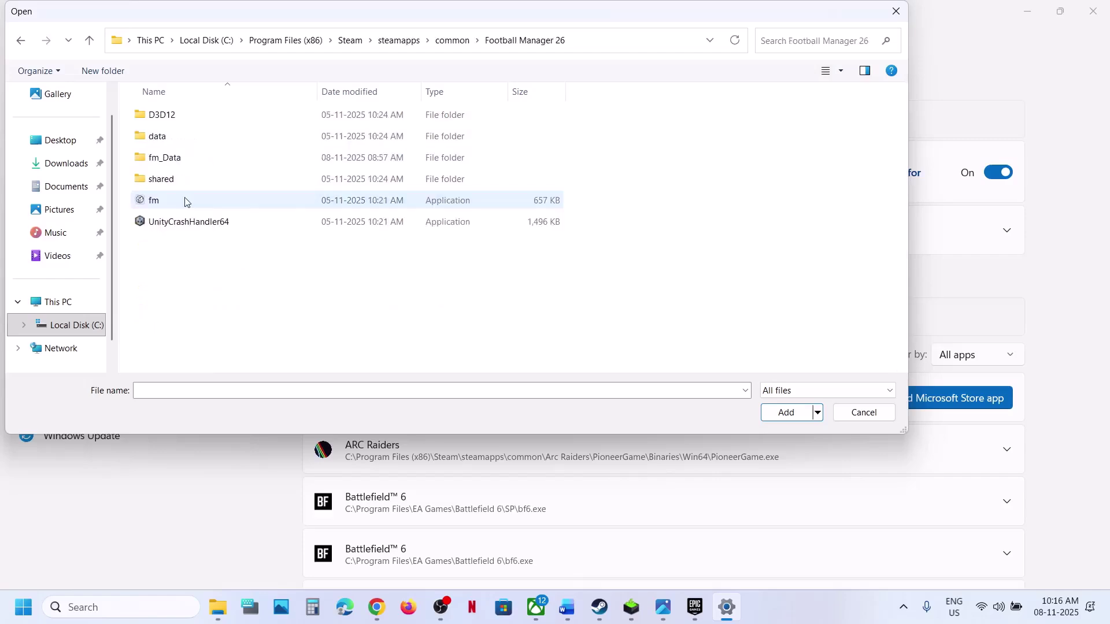
{"action": "double_click", "coordinate": [173, 202]}
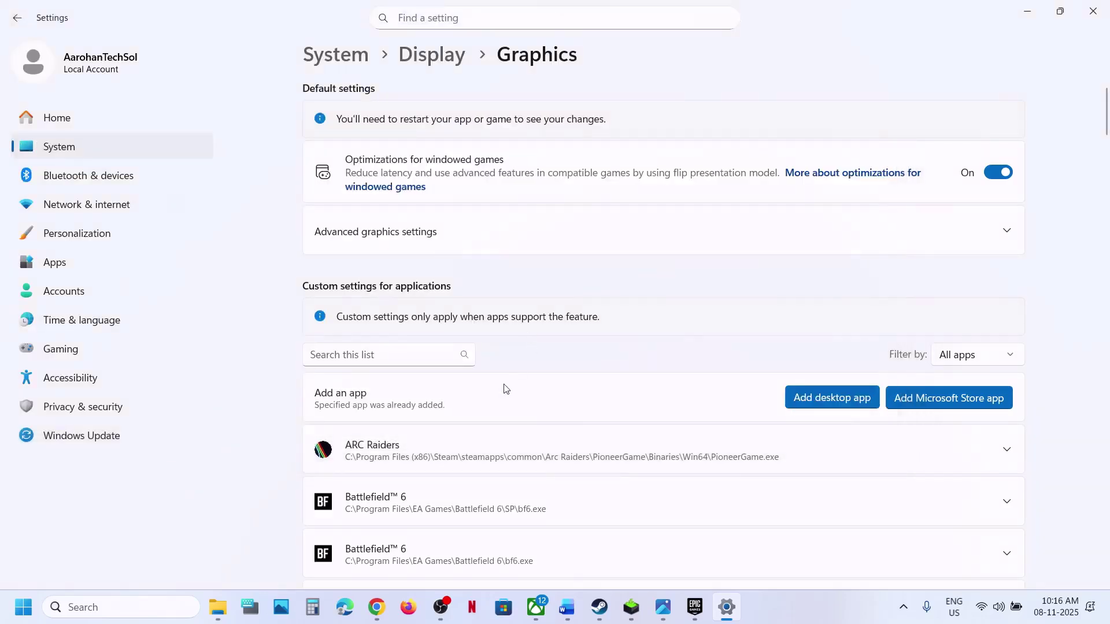
- Find the fm entry in the app list, set its GPU preference to High Performance (NVIDIA GeForce RTX 3050 Laptop GPU), and close Settings
{"action": "scroll", "coordinate": [504, 385], "scroll_direction": "down", "scroll_amount": 20}
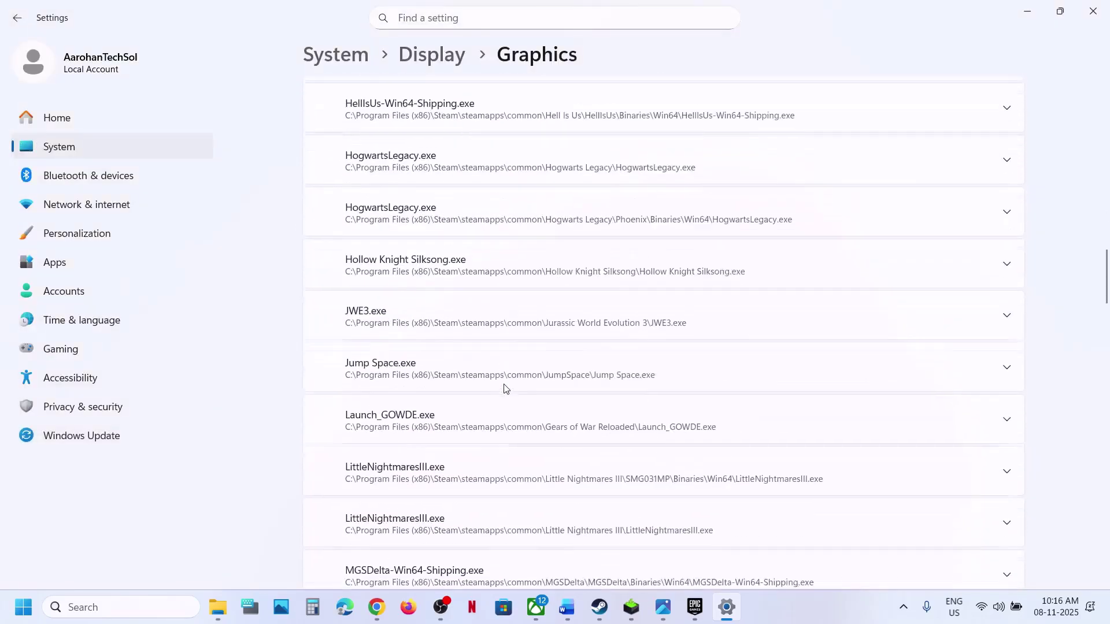
{"action": "scroll", "coordinate": [504, 388], "scroll_direction": "up", "scroll_amount": 20}
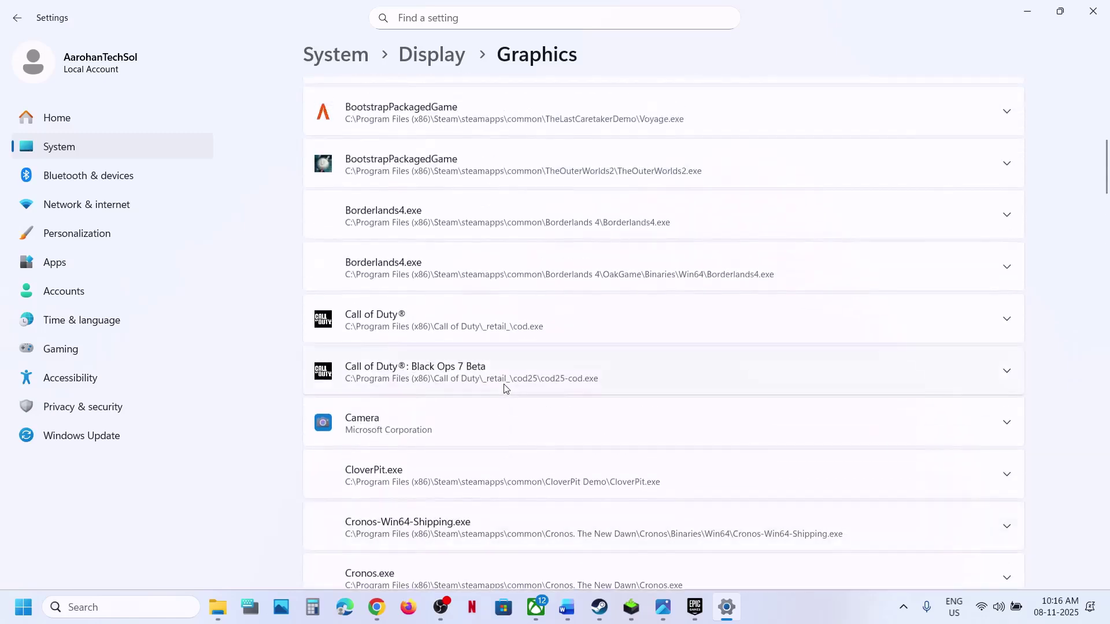
{"action": "scroll", "coordinate": [504, 388], "scroll_direction": "up", "scroll_amount": 4}
{"action": "scroll", "coordinate": [504, 388], "scroll_direction": "down", "scroll_amount": 15}
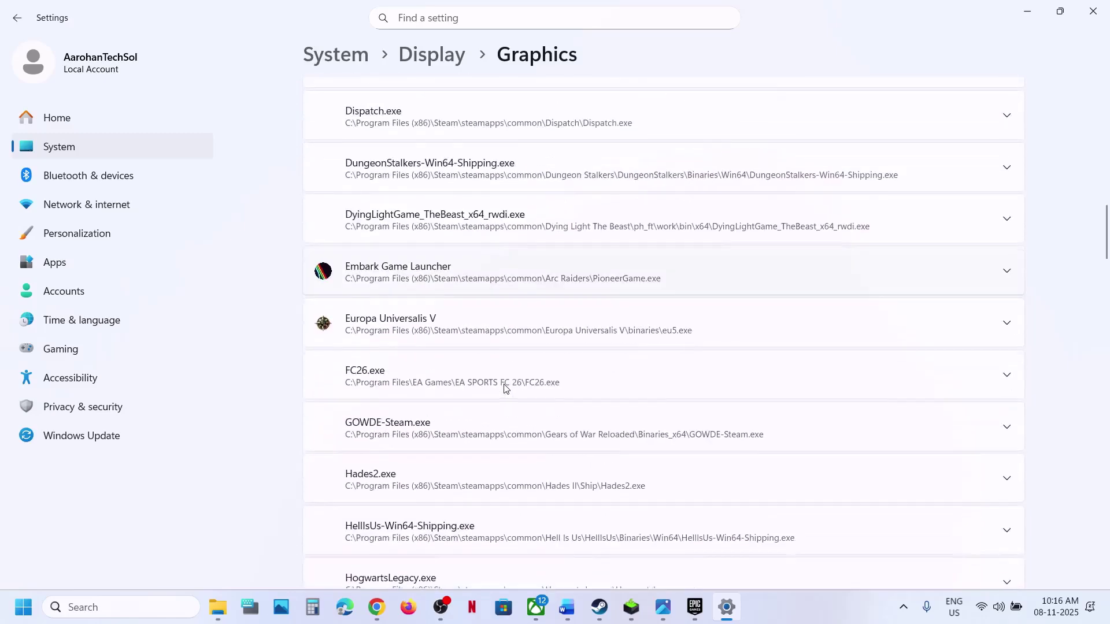
{"action": "scroll", "coordinate": [504, 389], "scroll_direction": "down", "scroll_amount": 8}
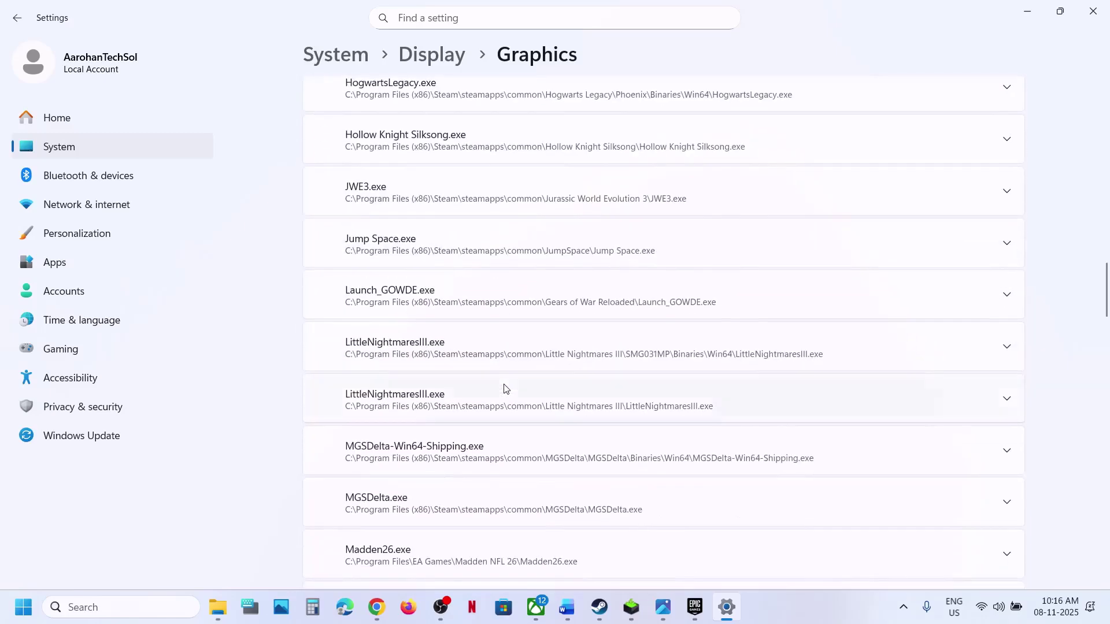
{"action": "scroll", "coordinate": [504, 389], "scroll_direction": "down", "scroll_amount": 15}
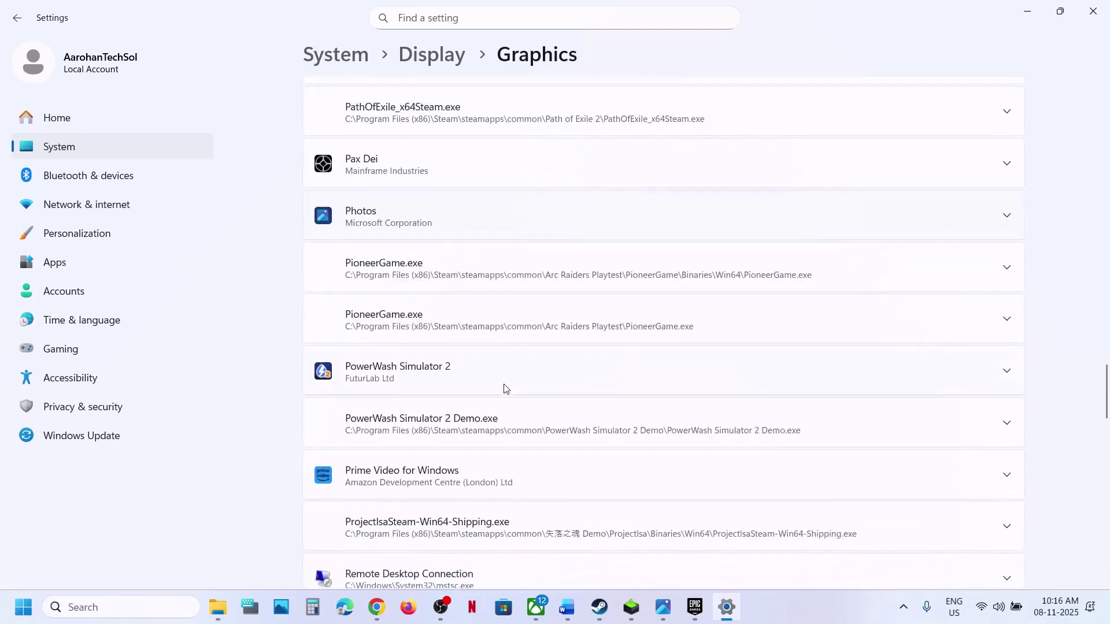
{"action": "scroll", "coordinate": [504, 388], "scroll_direction": "down", "scroll_amount": 15}
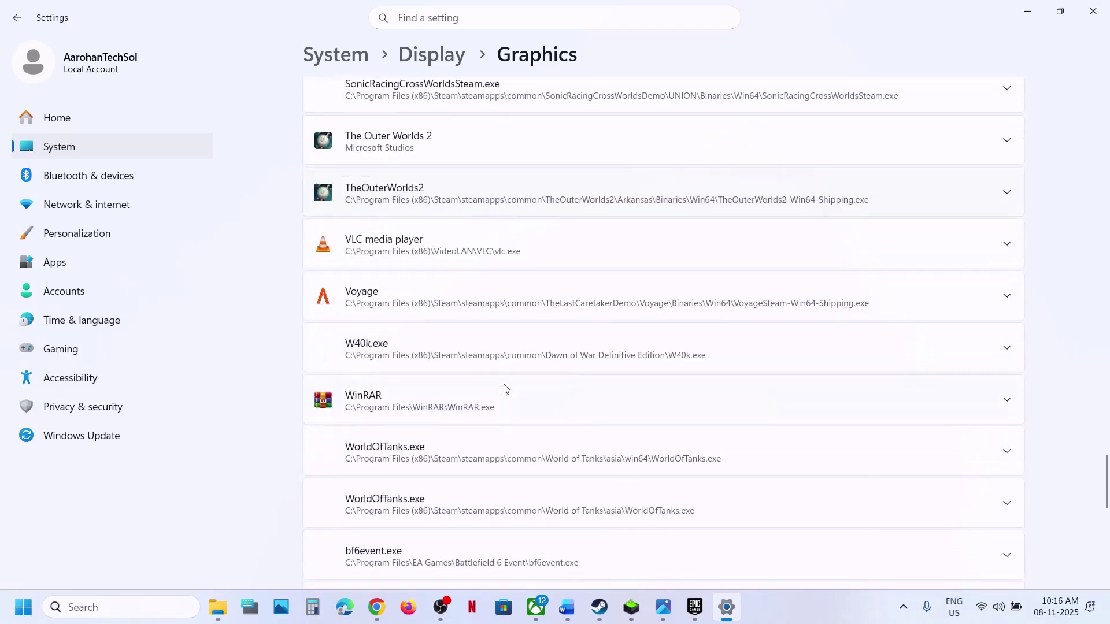
{"action": "scroll", "coordinate": [457, 440], "scroll_direction": "down", "scroll_amount": 10}
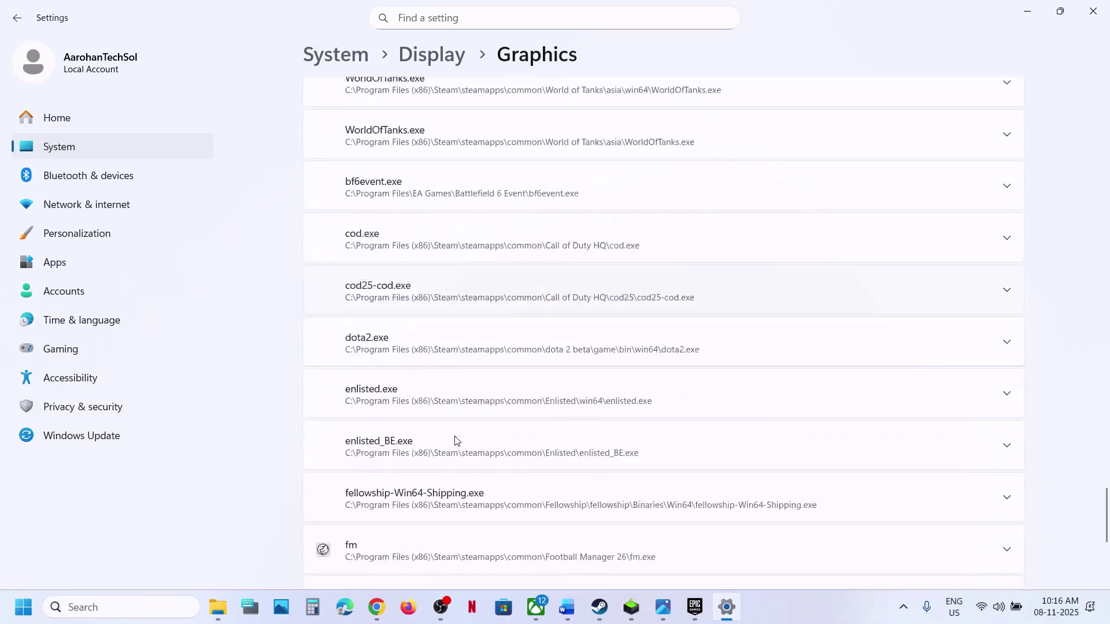
{"action": "left_click", "coordinate": [411, 431]}
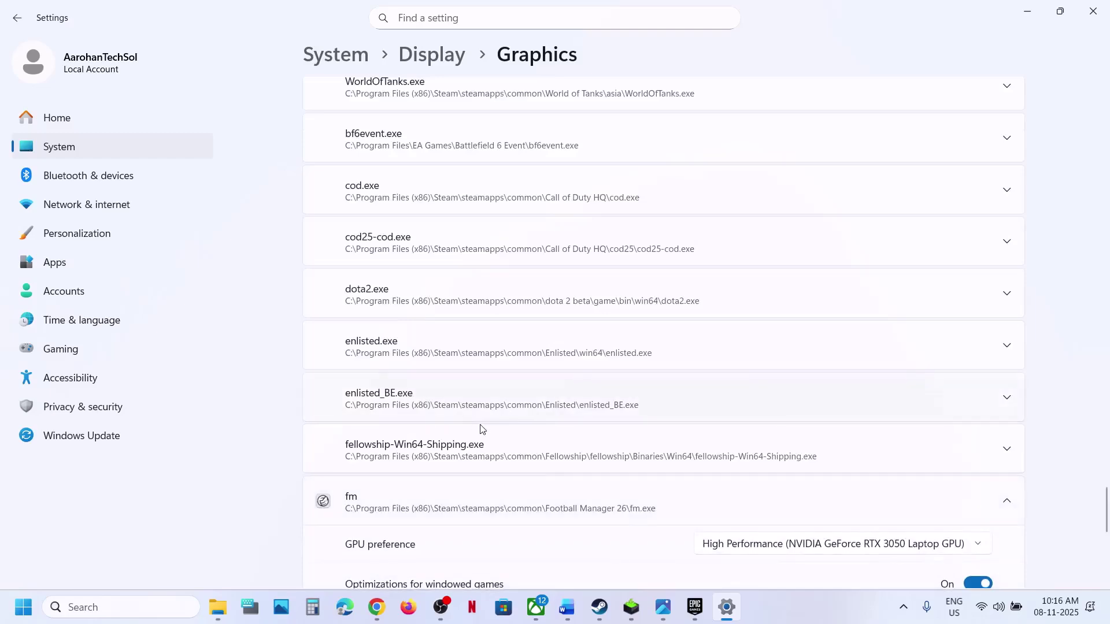
{"action": "scroll", "coordinate": [478, 429], "scroll_direction": "down", "scroll_amount": 3}
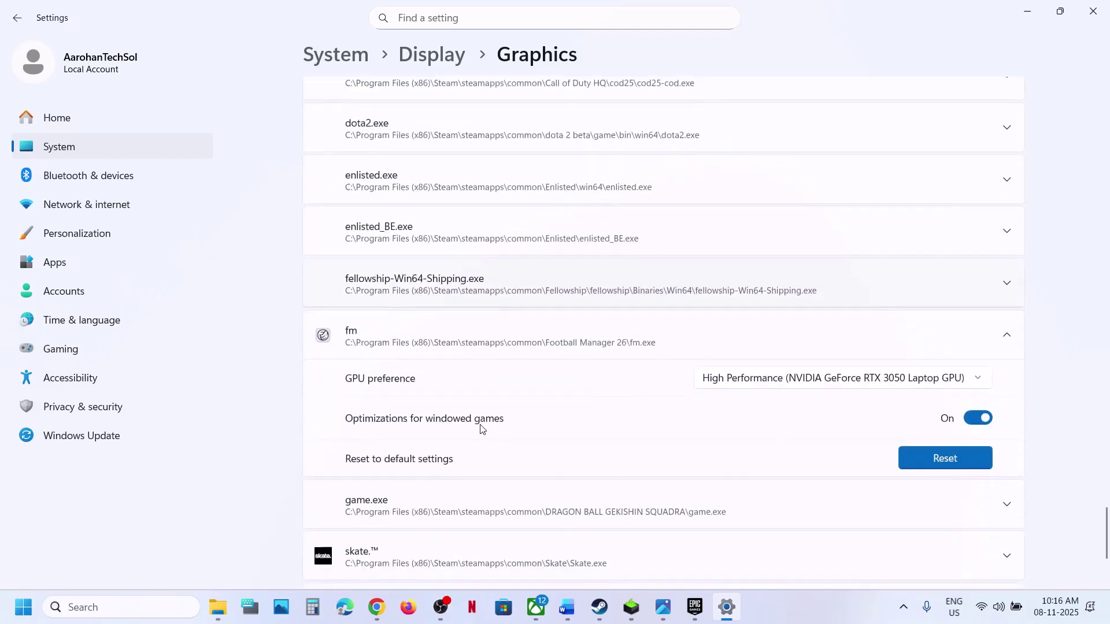
{"action": "left_click", "coordinate": [859, 383]}
{"action": "left_click", "coordinate": [851, 377]}
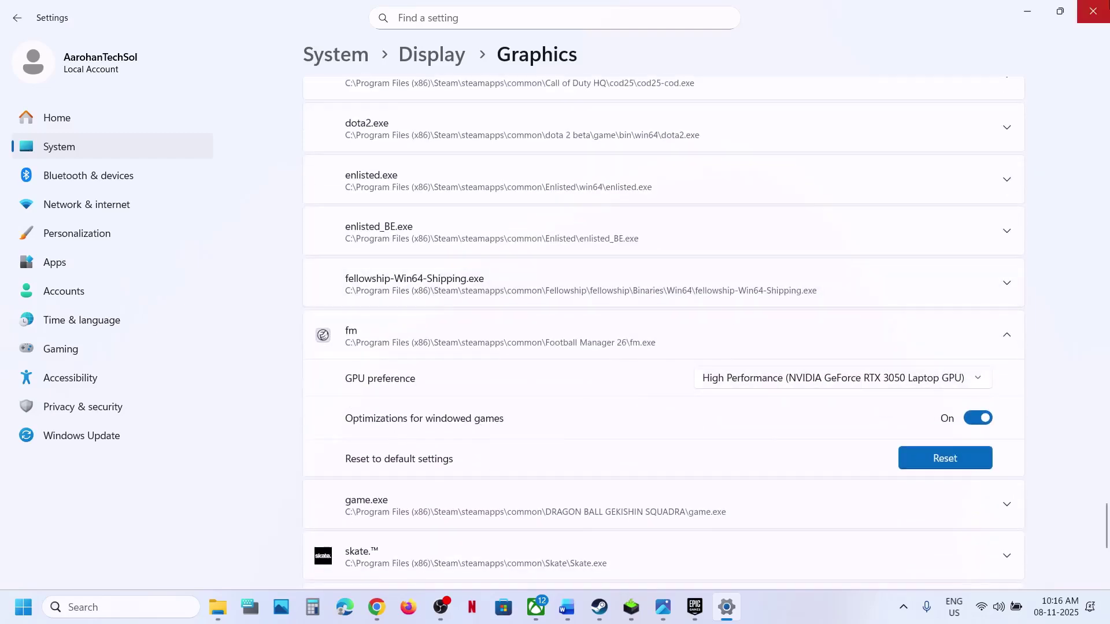
{"action": "left_click", "coordinate": [1098, 13]}
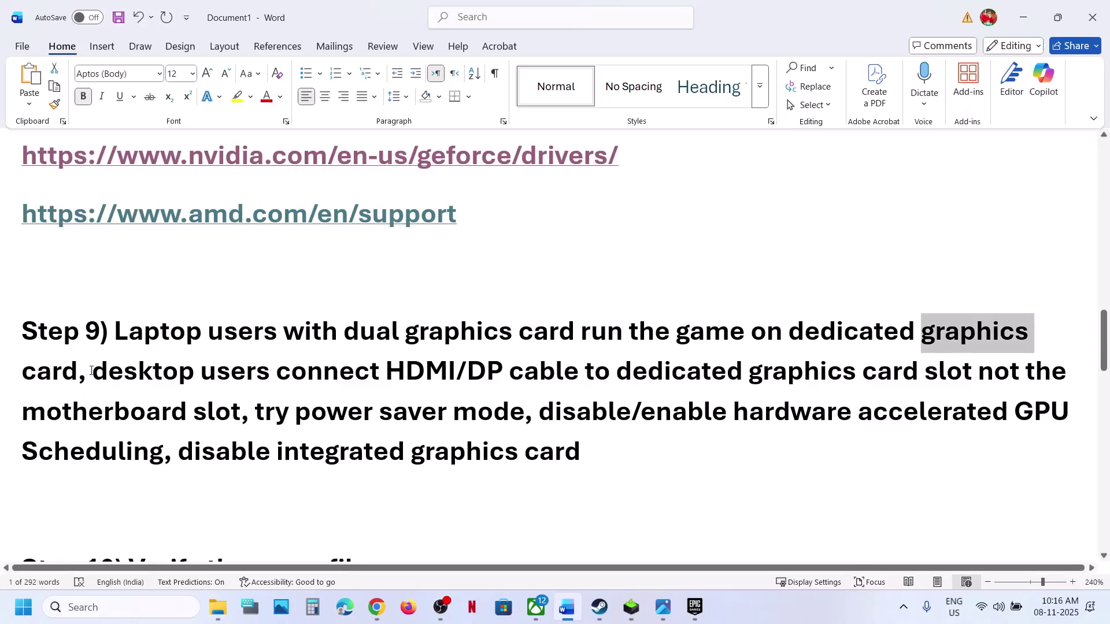
- Highlight the power saver tip in the Step 9 notes, then view the Power Options under Hardware and Sound in Control Panel and close it
{"action": "left_click_drag", "start_coordinate": [91, 371], "coordinate": [523, 413]}
{"action": "left_click", "coordinate": [173, 608]}
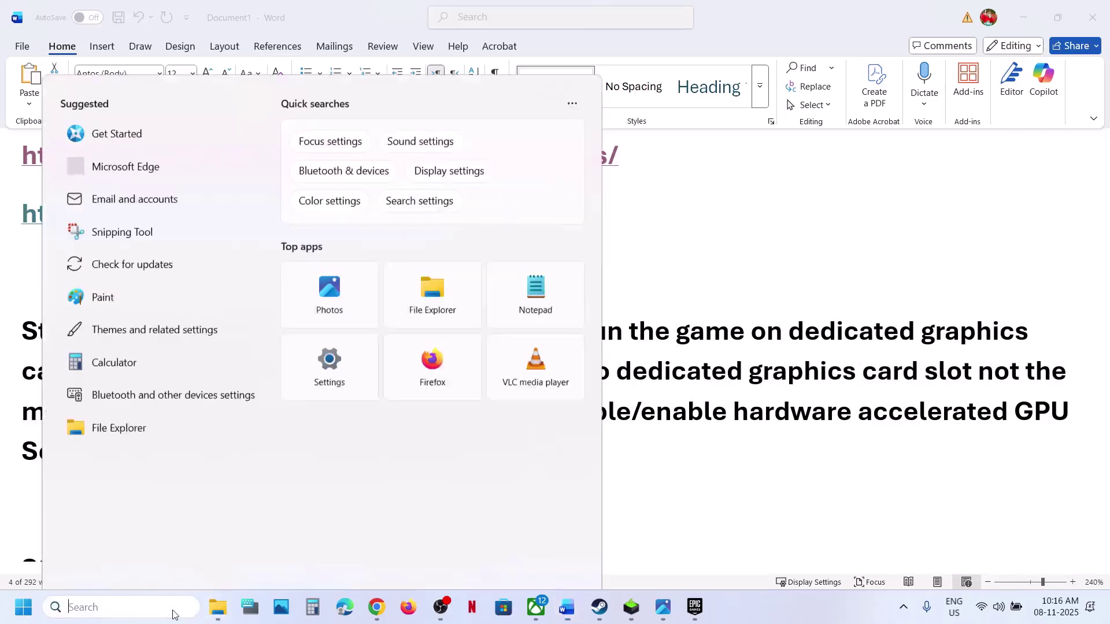
{"action": "type", "text": "cont"}
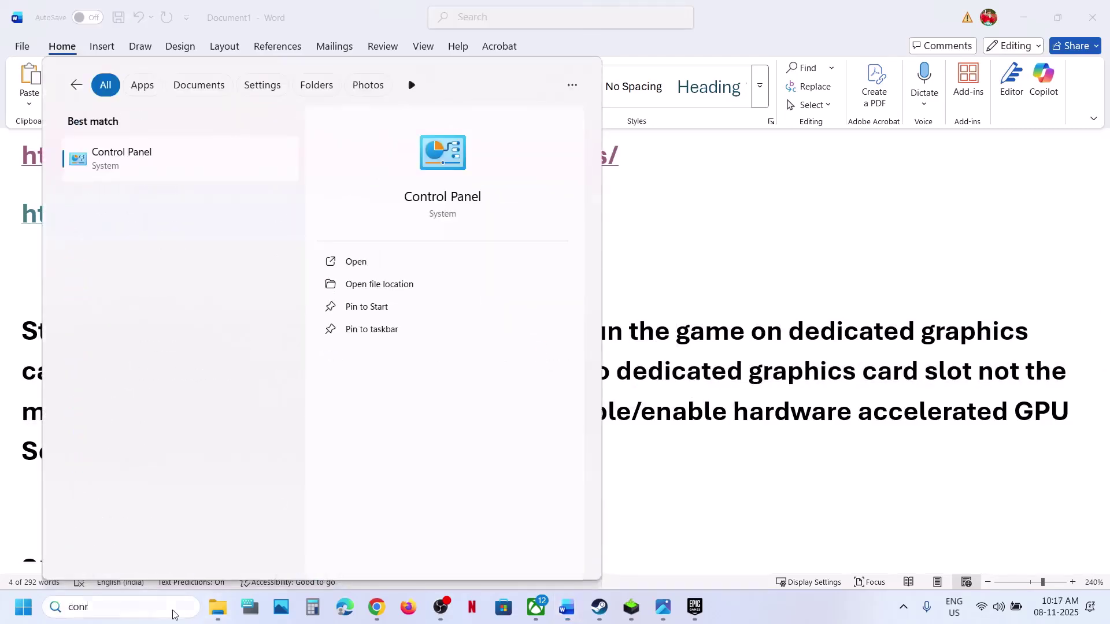
{"action": "key", "text": "Return"}
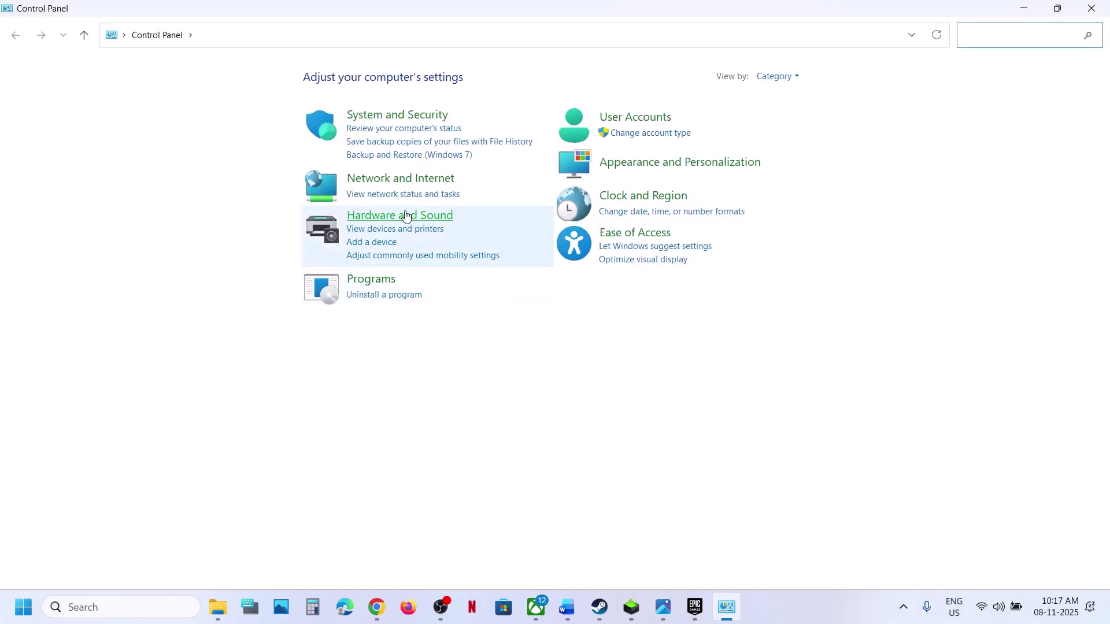
{"action": "left_click", "coordinate": [406, 217]}
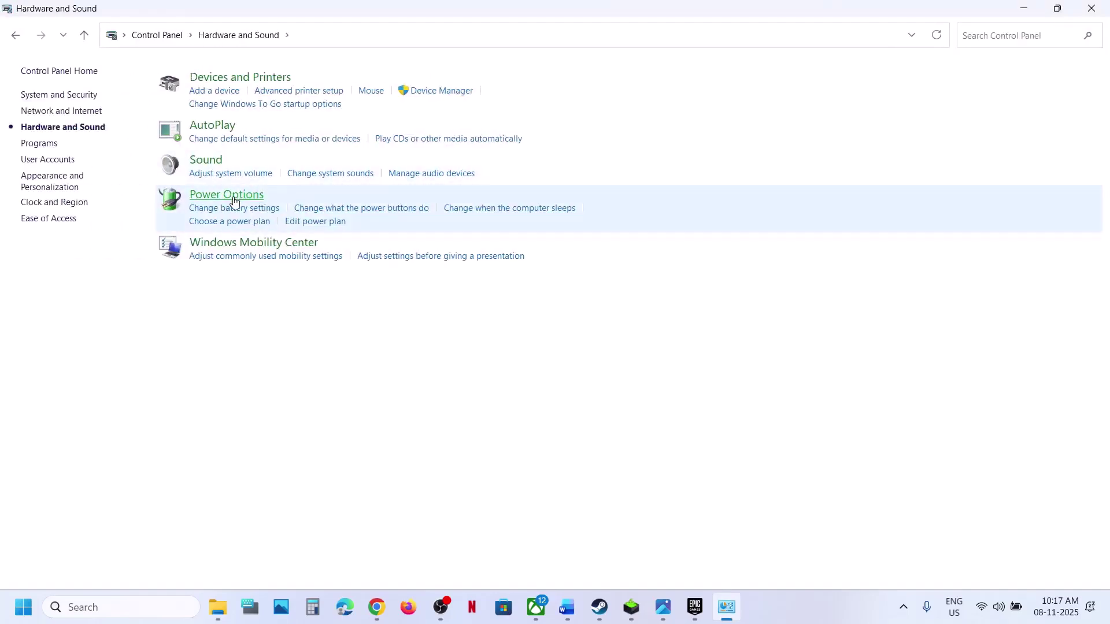
{"action": "left_click", "coordinate": [227, 195]}
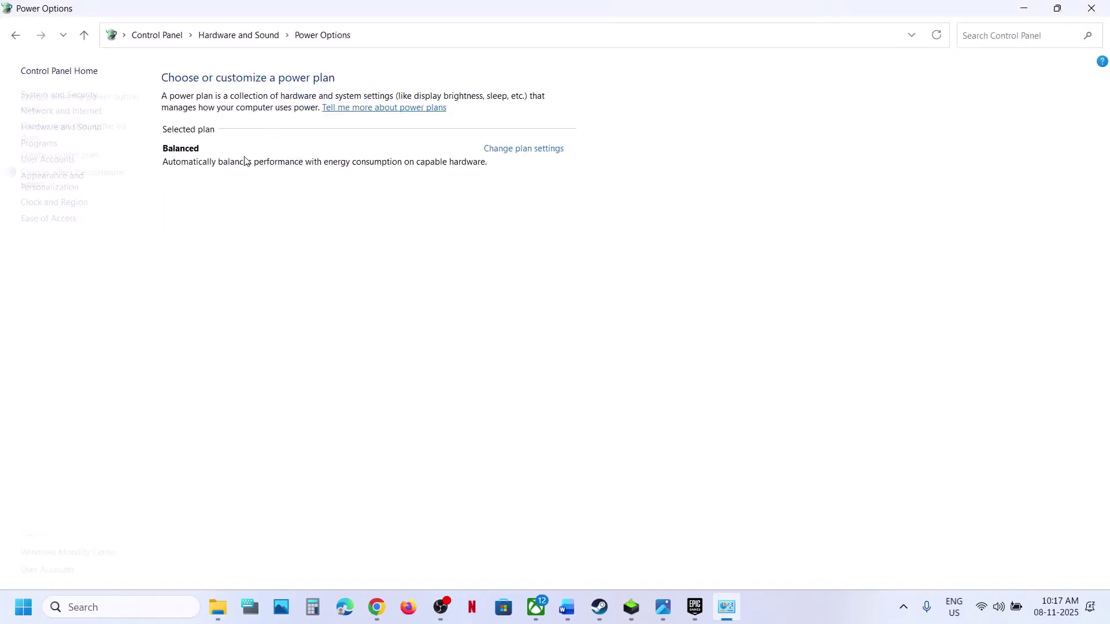
{"action": "left_click", "coordinate": [1093, 9]}
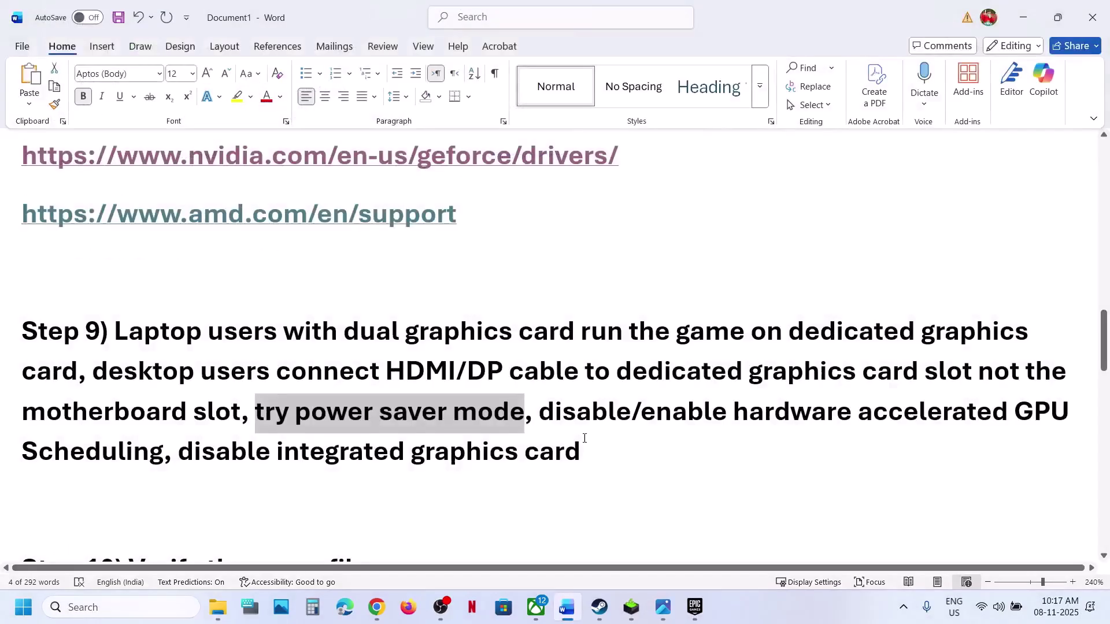
- Switch to the Power Saver.jpg image, examine its power plan choices with a brief look at Steam, and close the image
{"action": "left_click", "coordinate": [662, 606]}
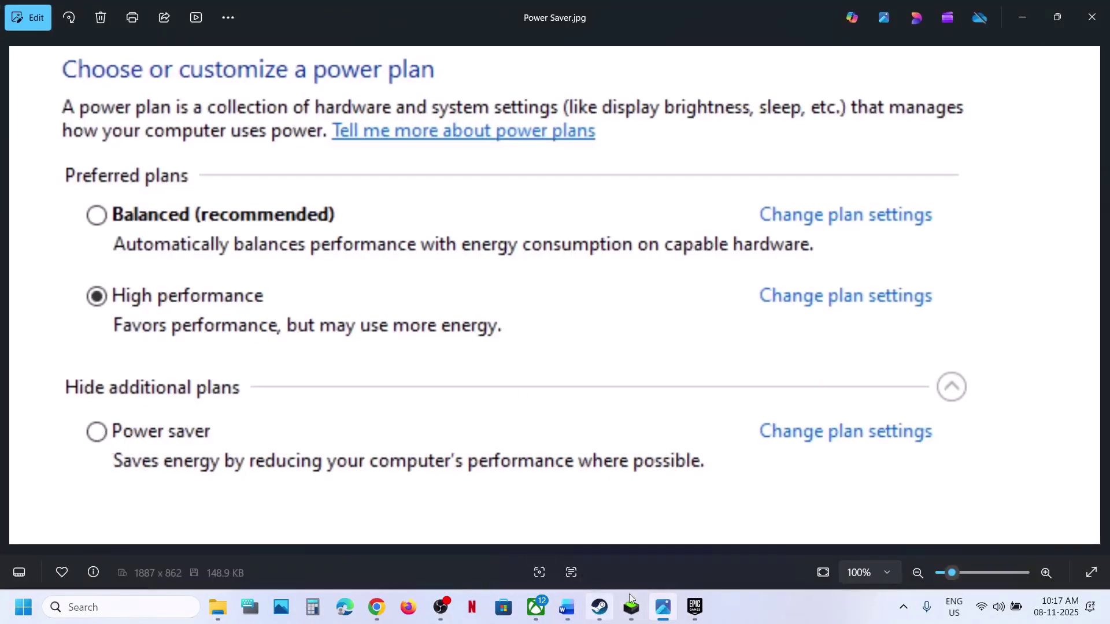
{"action": "left_click", "coordinate": [611, 616]}
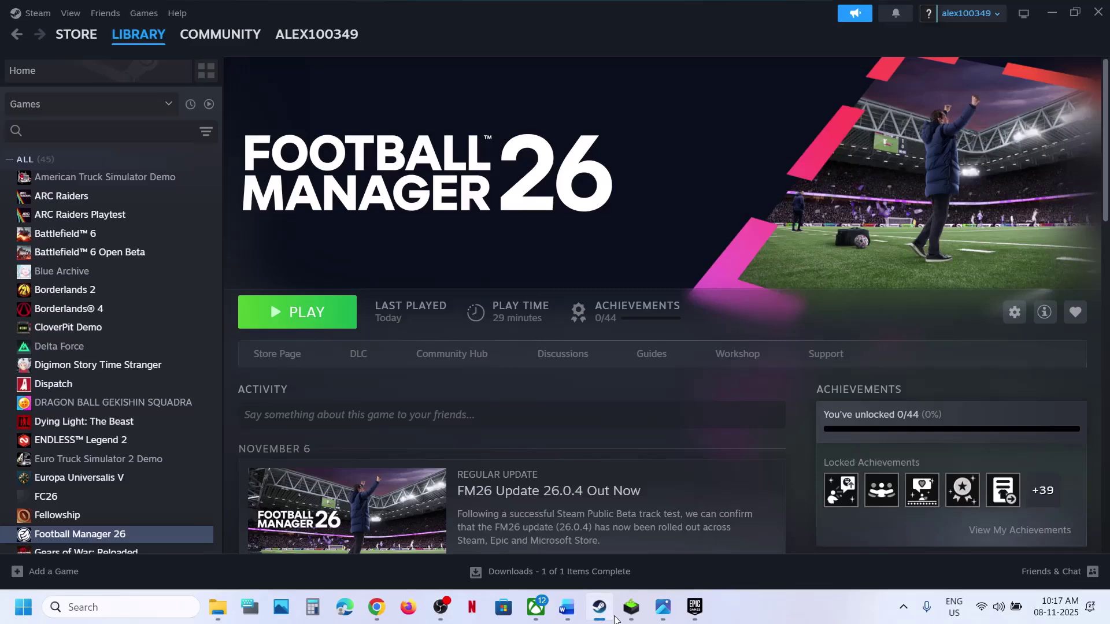
{"action": "left_click", "coordinate": [614, 619]}
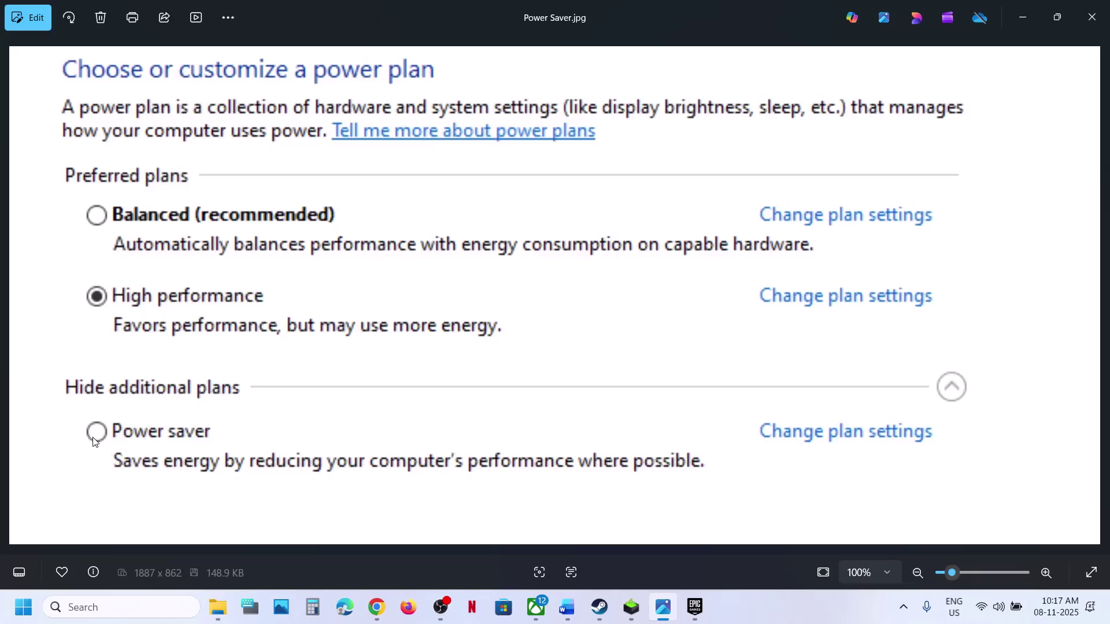
{"action": "left_click", "coordinate": [1092, 17]}
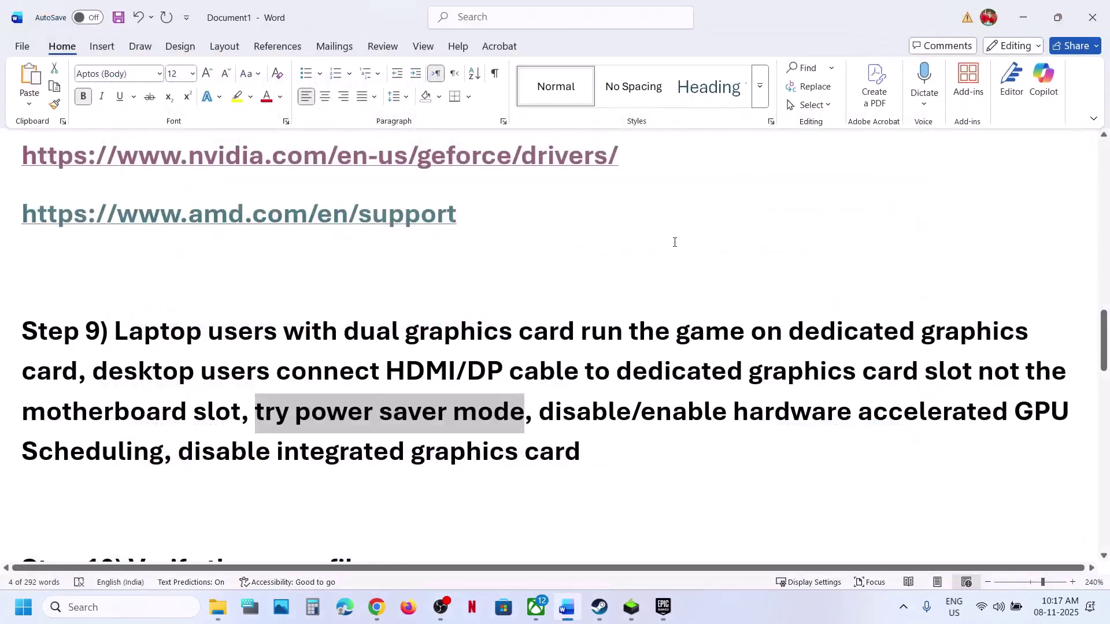
- Highlight the GPU scheduling tip in the notes, turn on hardware-accelerated GPU scheduling in Windows Graphics settings, and briefly show Steam
{"action": "left_click_drag", "start_coordinate": [561, 415], "coordinate": [763, 415]}
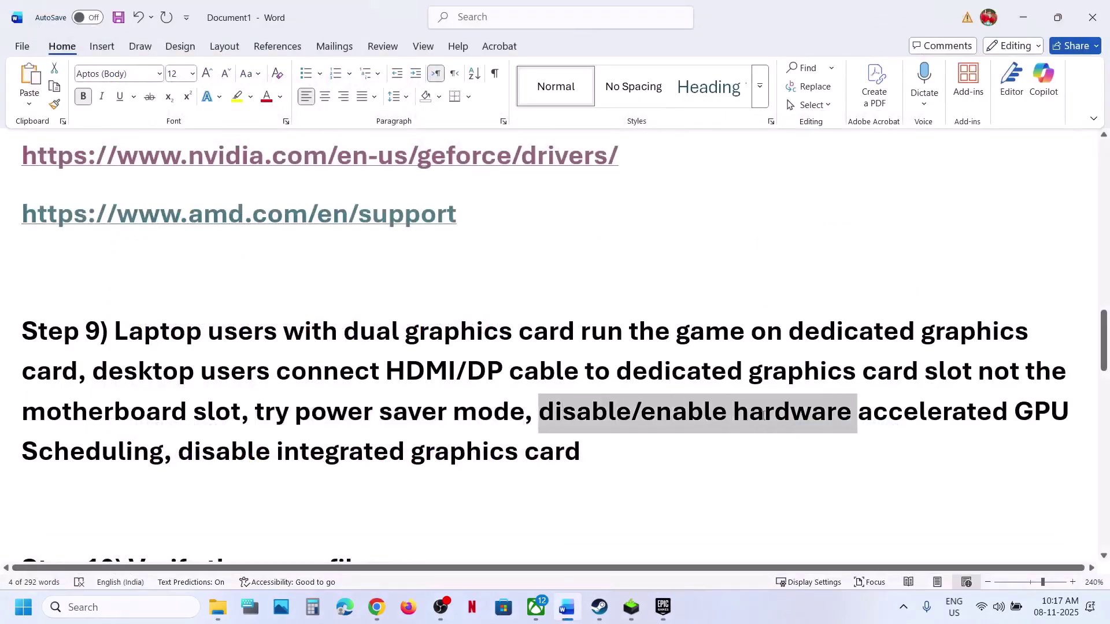
{"action": "left_click_drag", "start_coordinate": [868, 416], "coordinate": [151, 467]}
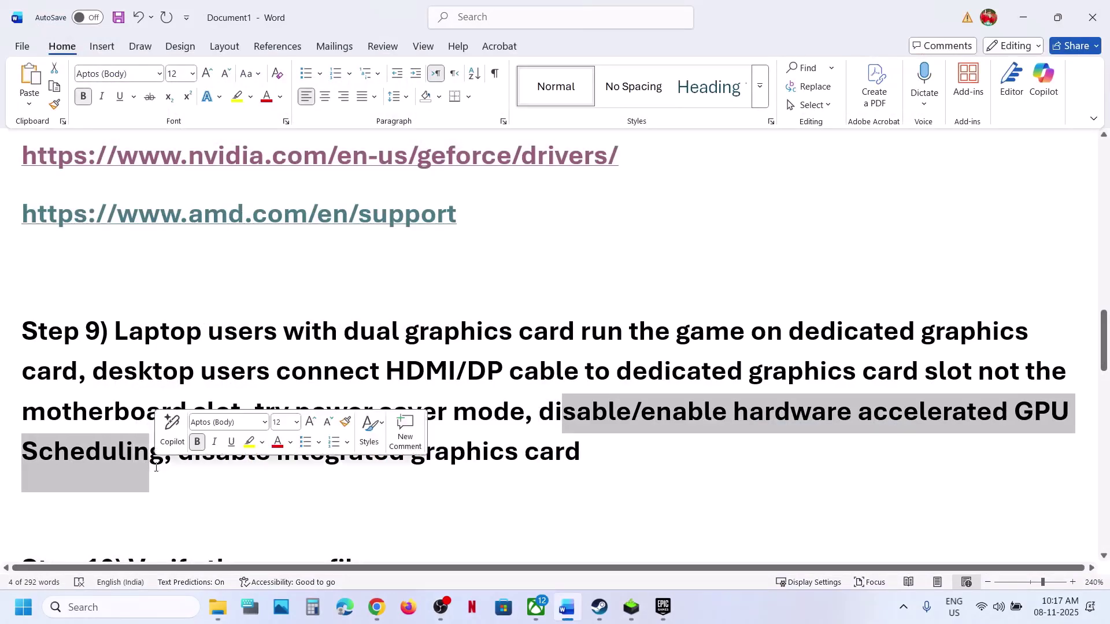
{"action": "left_click", "coordinate": [111, 607]}
{"action": "type", "text": "graphics settings"}
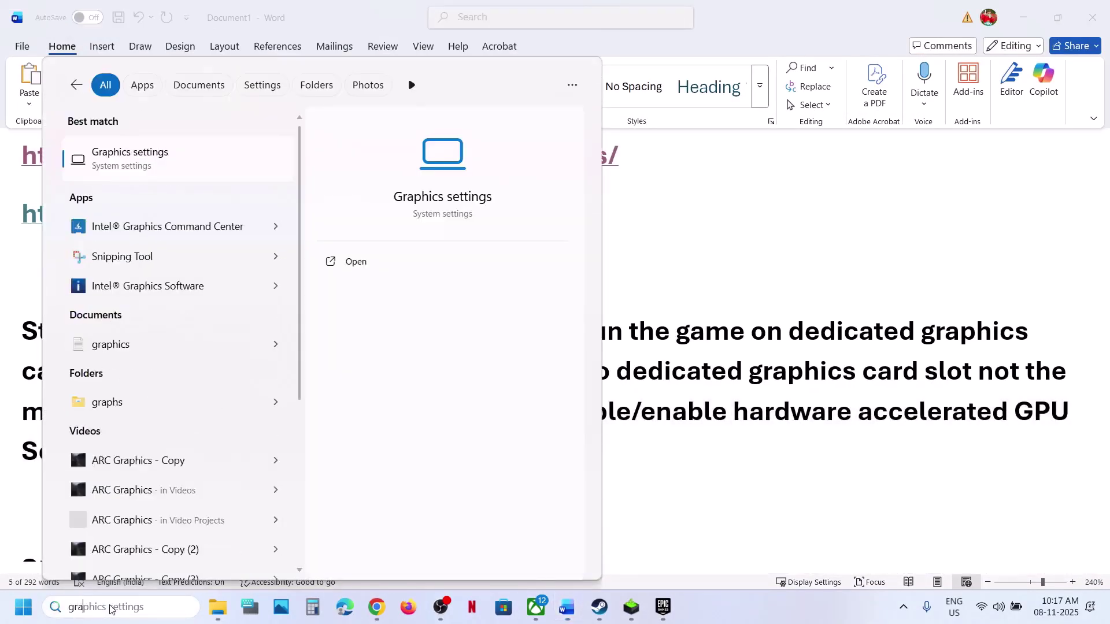
{"action": "key", "text": "Return"}
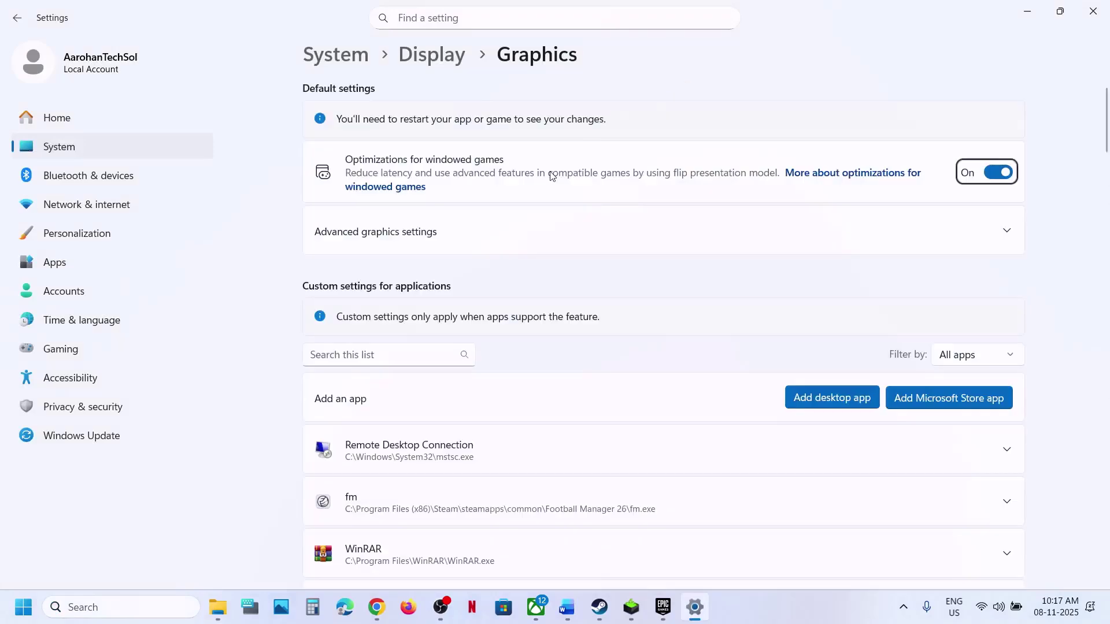
{"action": "left_click", "coordinate": [417, 234]}
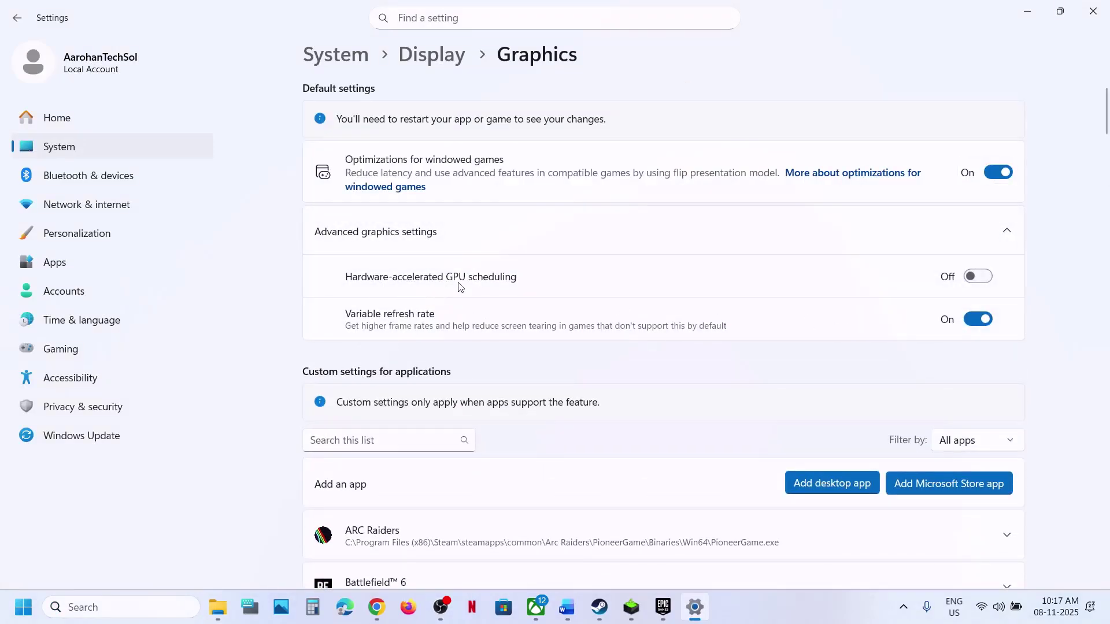
{"action": "left_click", "coordinate": [981, 277]}
{"action": "left_click", "coordinate": [599, 608]}
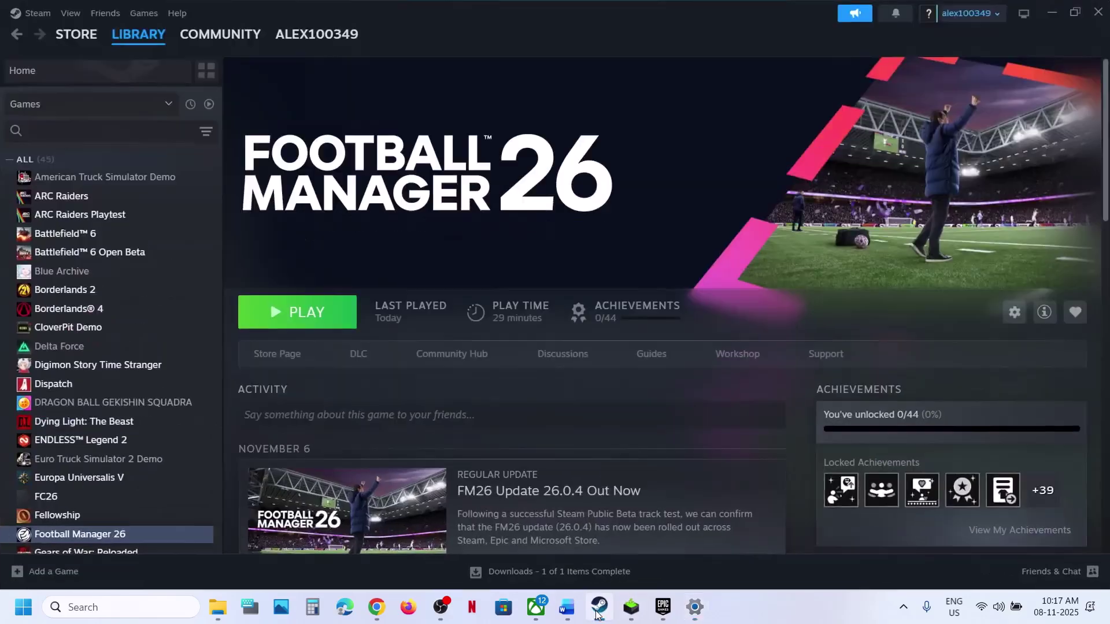
{"action": "left_click", "coordinate": [599, 613]}
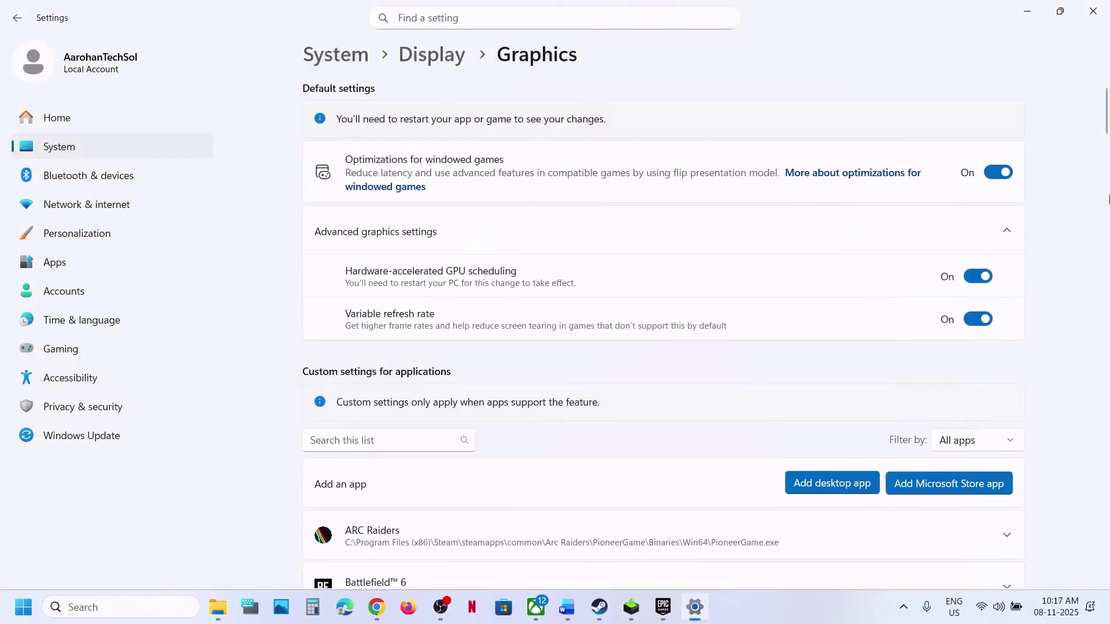
- Turn off hardware-accelerated GPU scheduling in the Windows Graphics settings and switch to Football Manager 26 in Steam
{"action": "left_click", "coordinate": [977, 276]}
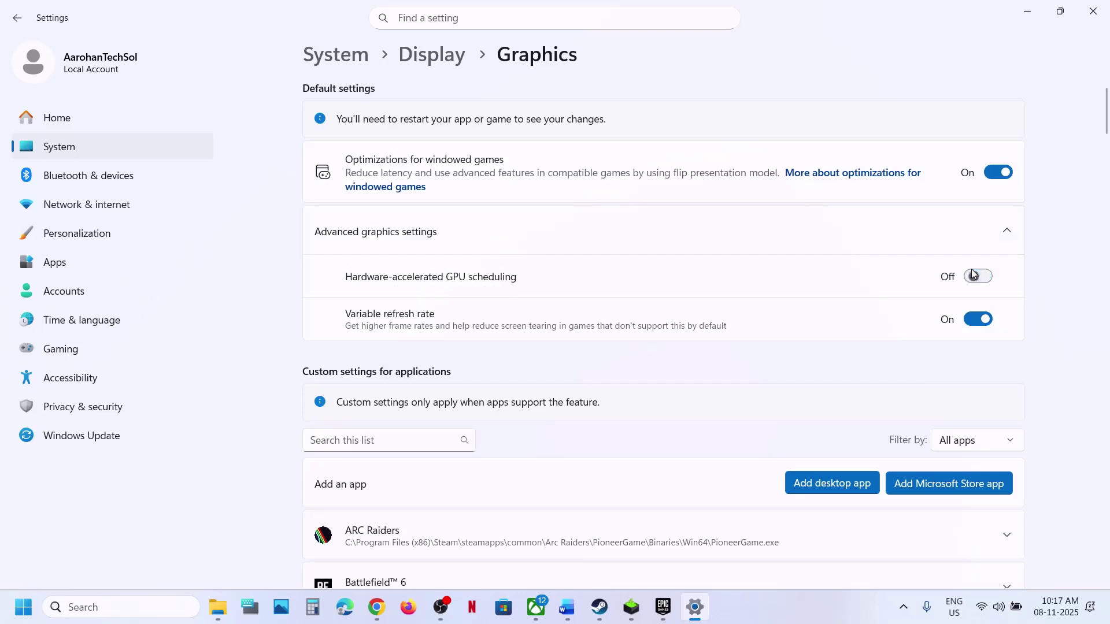
{"action": "left_click", "coordinate": [599, 608]}
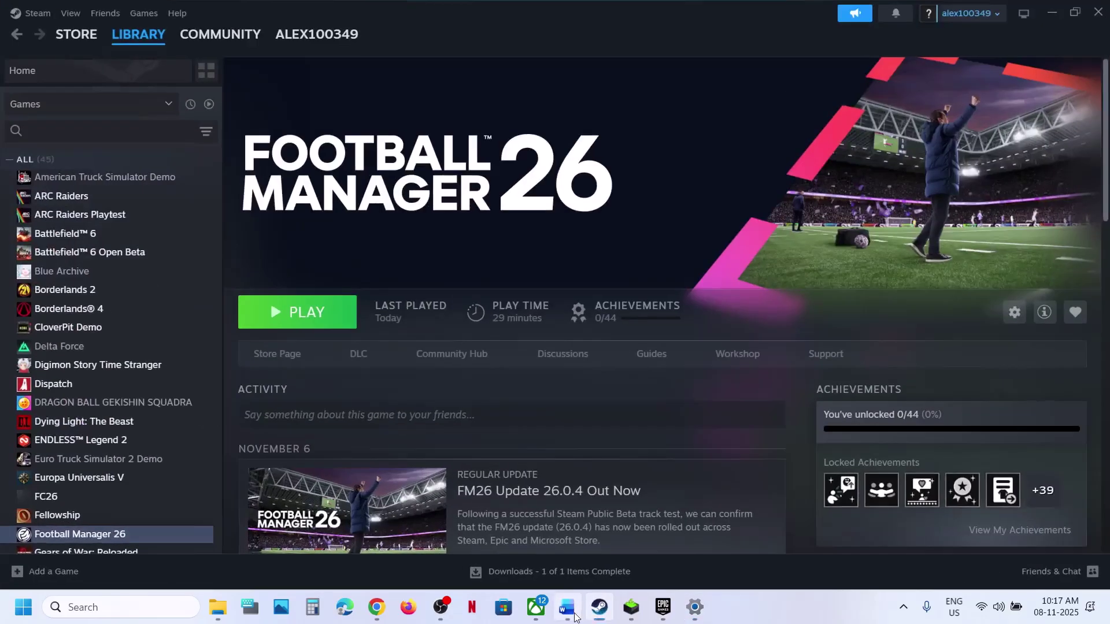
- Highlight the integrated graphics tip in the Step 9 notes and show the device actions for Intel(R) Iris(R) Xe Graphics in Device Manager
{"action": "left_click", "coordinate": [574, 616]}
{"action": "left_click_drag", "start_coordinate": [245, 455], "coordinate": [625, 452]}
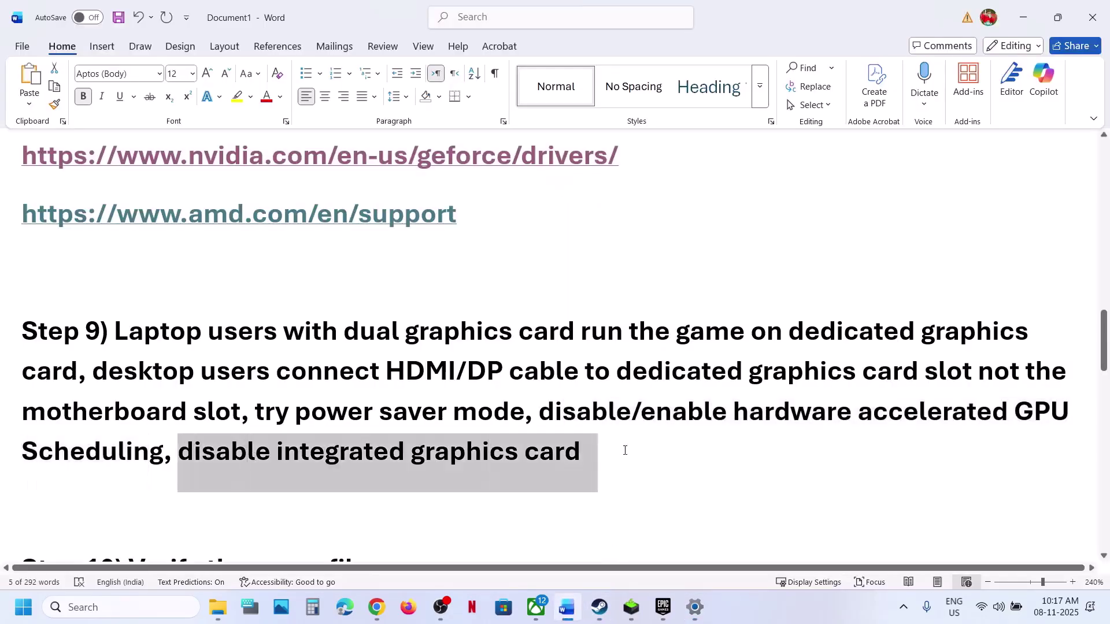
{"action": "right_click", "coordinate": [5, 618]}
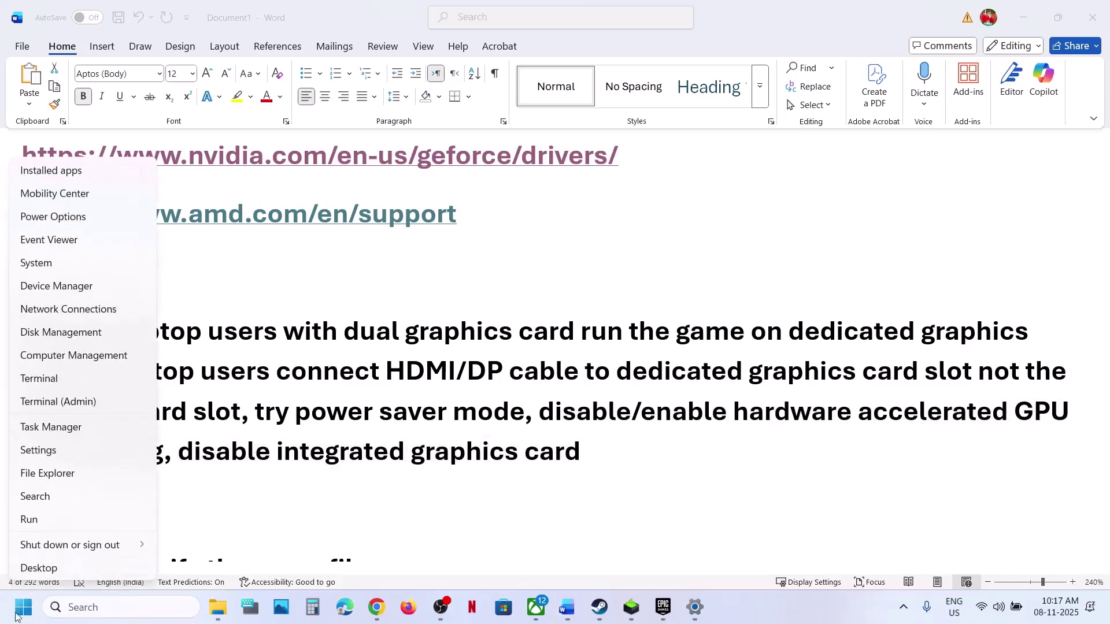
{"action": "left_click", "coordinate": [74, 294]}
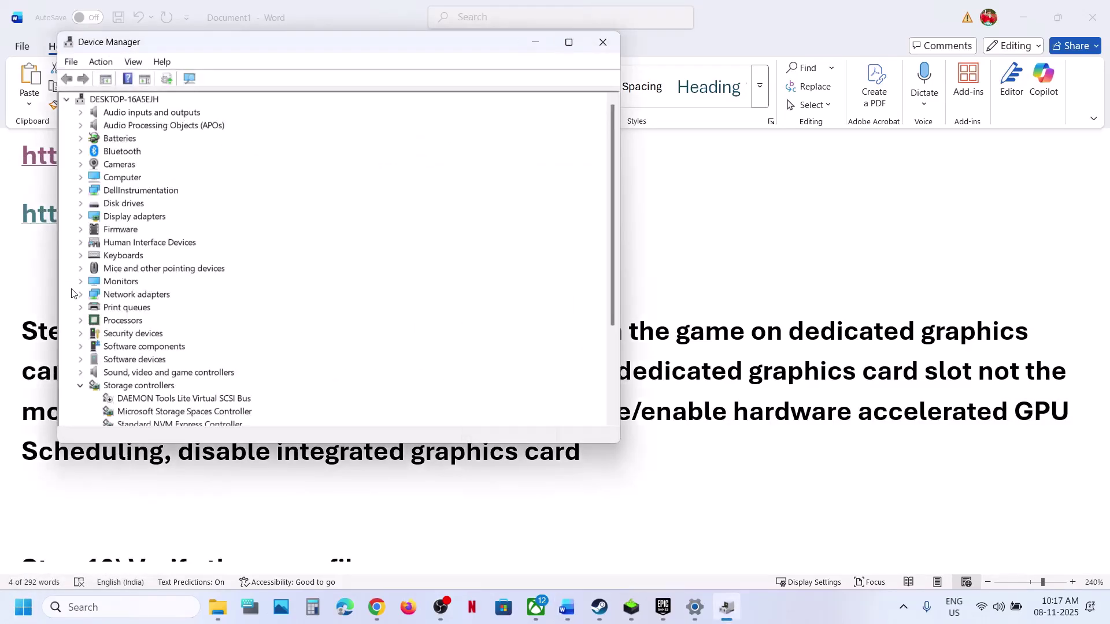
{"action": "left_click", "coordinate": [81, 217]}
{"action": "left_click", "coordinate": [168, 230]}
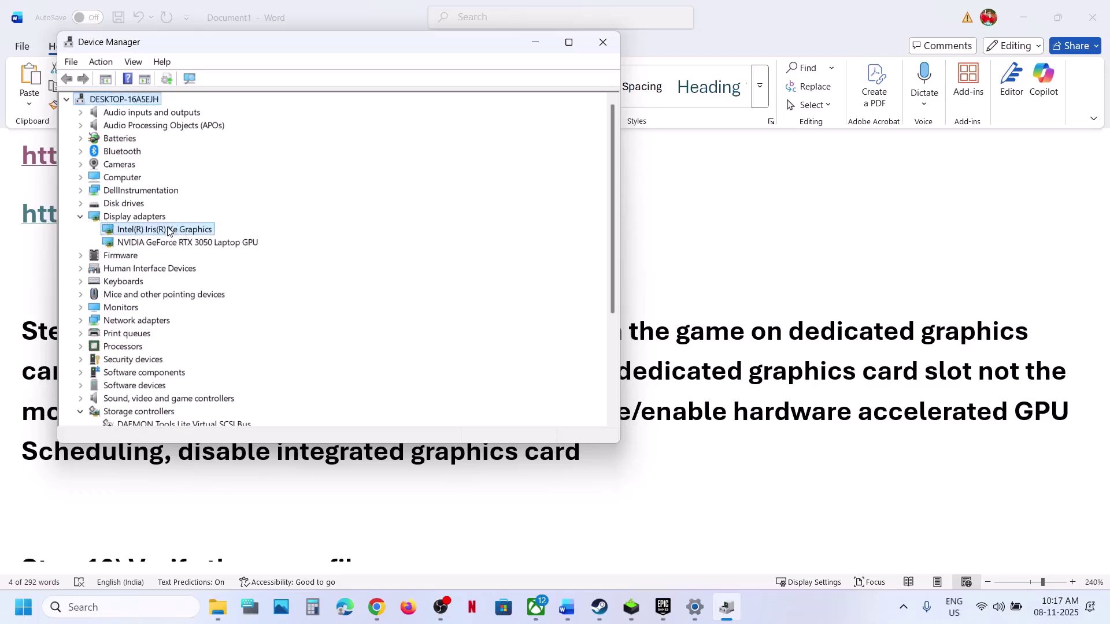
{"action": "right_click", "coordinate": [168, 230]}
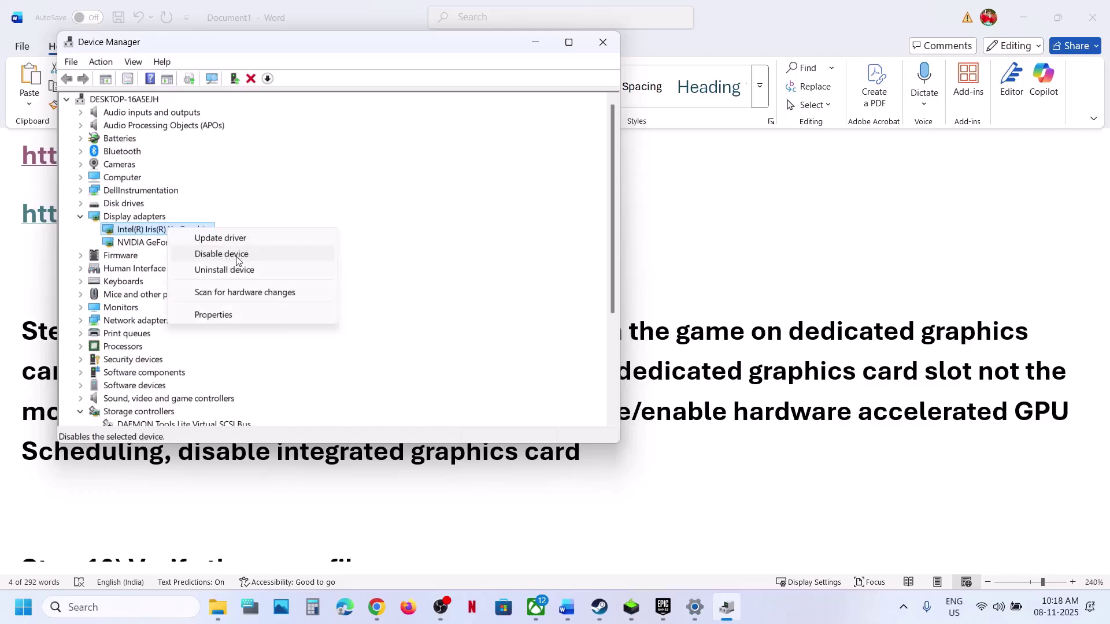
- Briefly show Football Manager 26 in Steam, then return to Device Manager and reopen the Intel(R) Iris(R) Xe Graphics device actions
{"action": "left_click", "coordinate": [600, 619]}
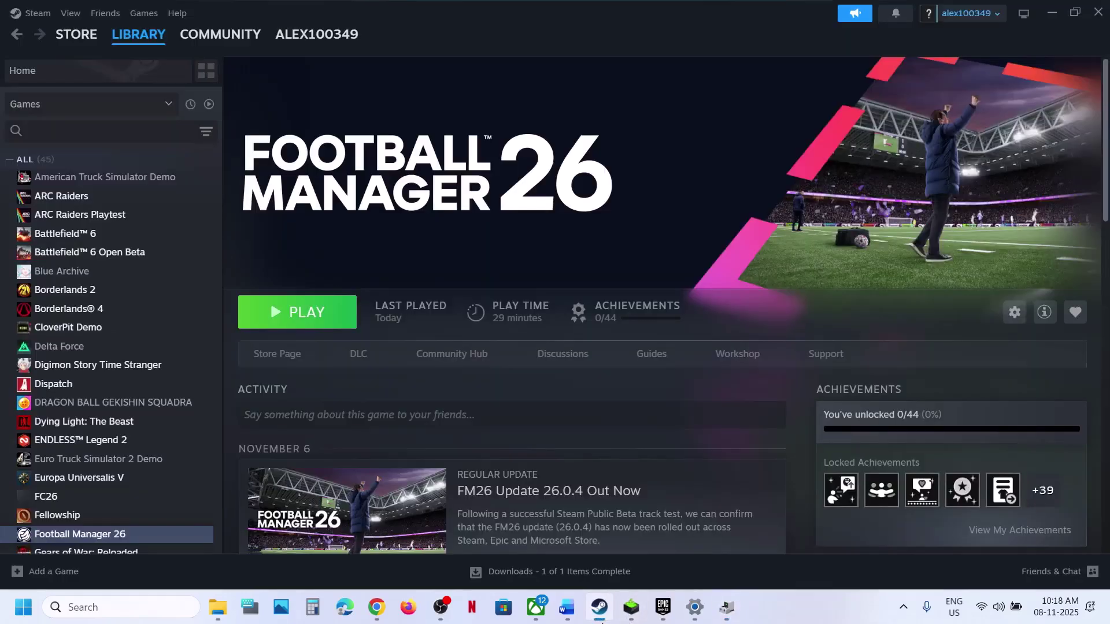
{"action": "left_click", "coordinate": [600, 619]}
{"action": "right_click", "coordinate": [184, 238]}
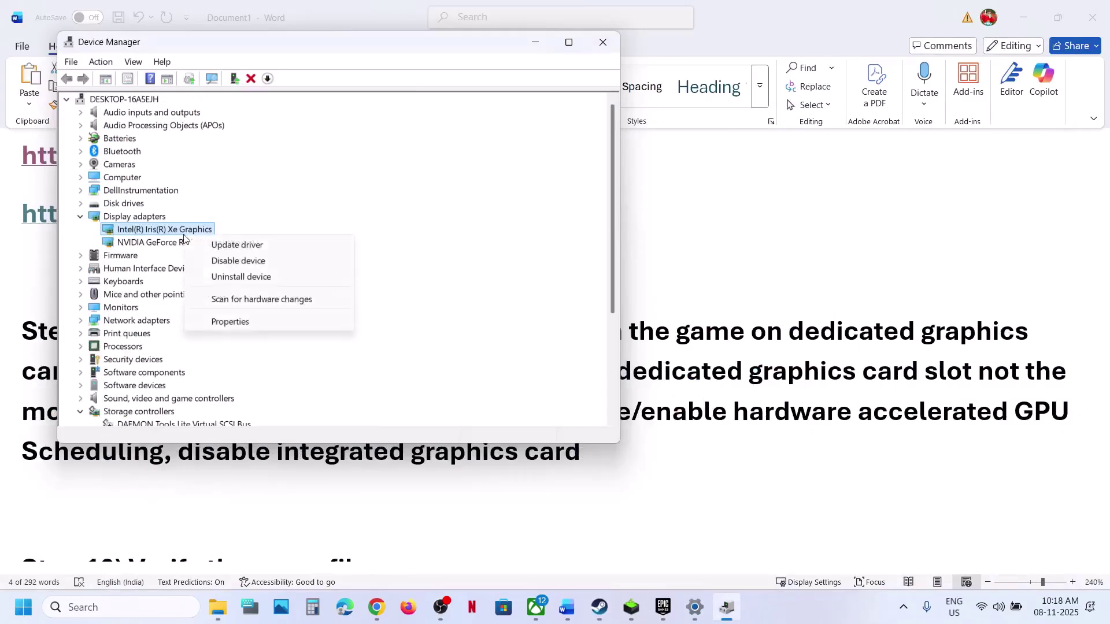